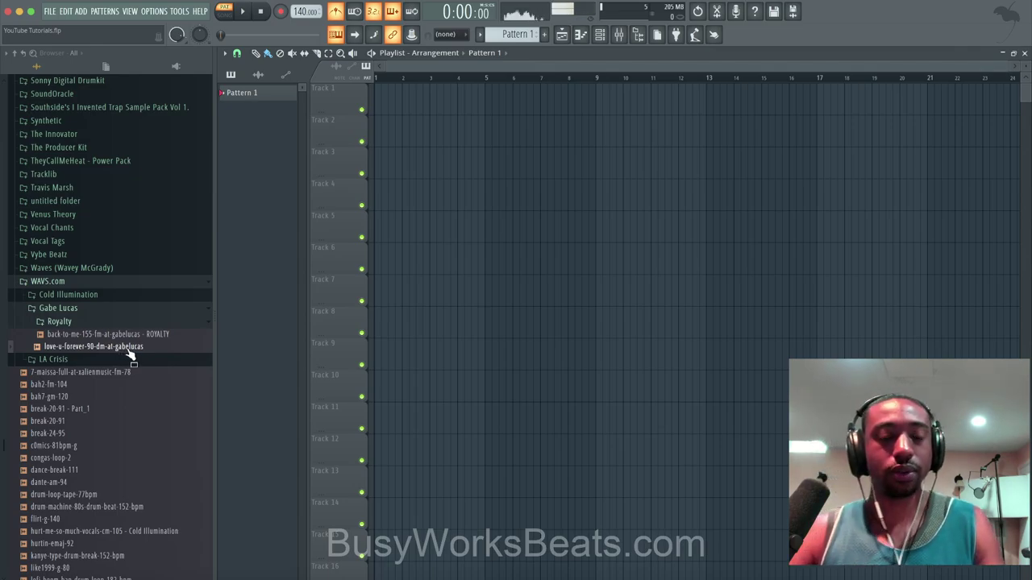
Set the project tempo to 90 BPM and place the love-u-forever-90-dm sample on Track 1 at bar 1.
{"action": "left_click_drag", "start_coordinate": [129, 355], "coordinate": [225, 243]}
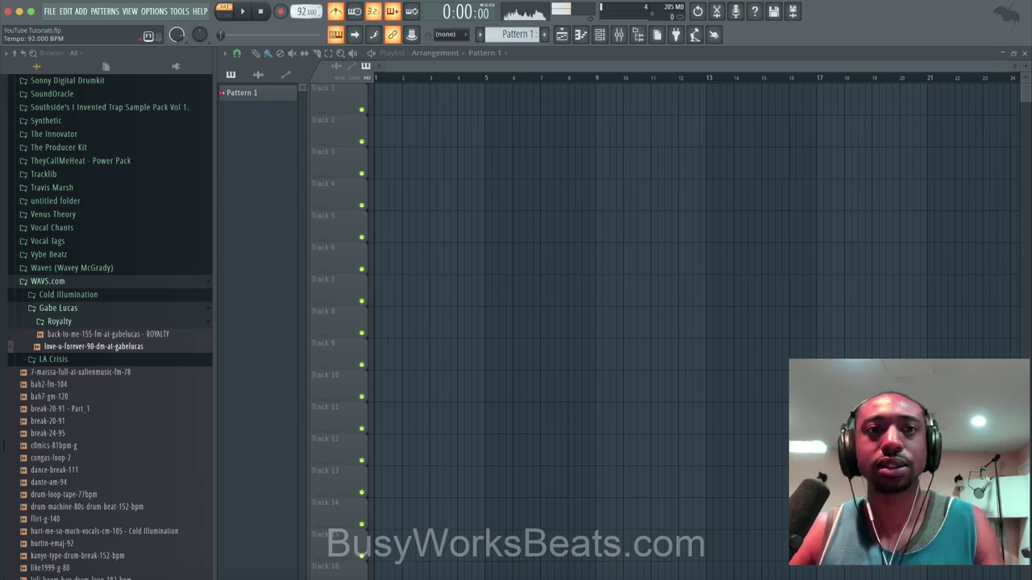
{"action": "left_click_drag", "start_coordinate": [192, 337], "coordinate": [384, 90]}
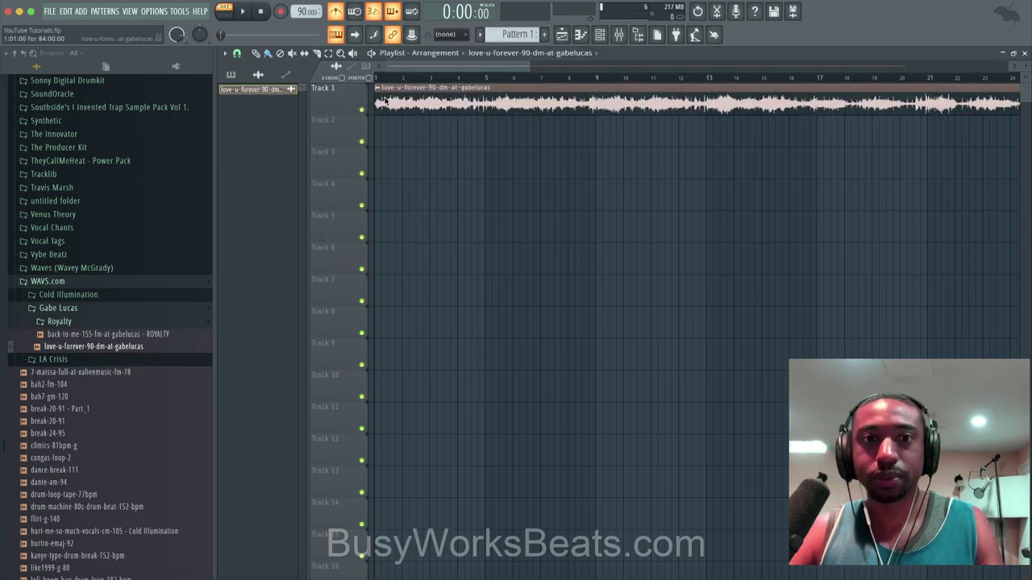
{"action": "scroll", "coordinate": [403, 119], "scroll_direction": "down", "scroll_amount": 3}
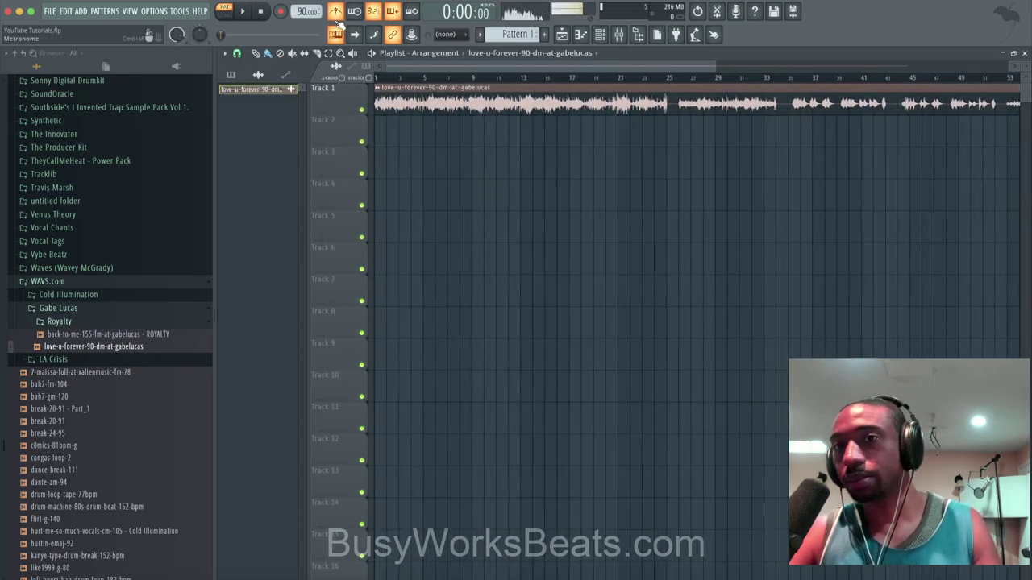
Switch playback to song mode and listen to the sample's opening against the metronome.
{"action": "left_click", "coordinate": [225, 16]}
{"action": "key", "text": "space"}
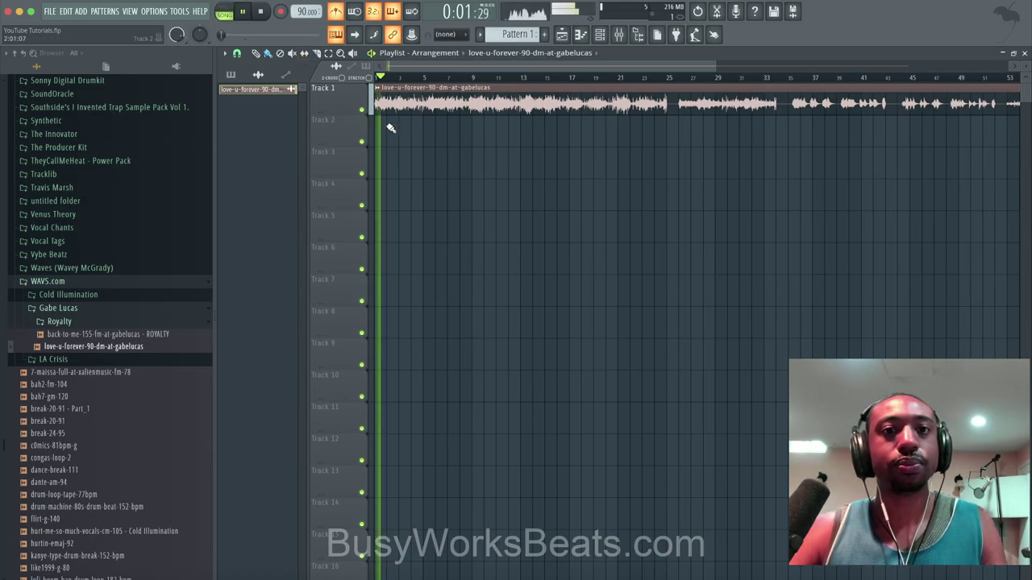
{"action": "scroll", "coordinate": [390, 129], "scroll_direction": "up", "scroll_amount": 2}
{"action": "scroll", "coordinate": [390, 129], "scroll_direction": "up", "scroll_amount": 5}
{"action": "key", "text": "space"}
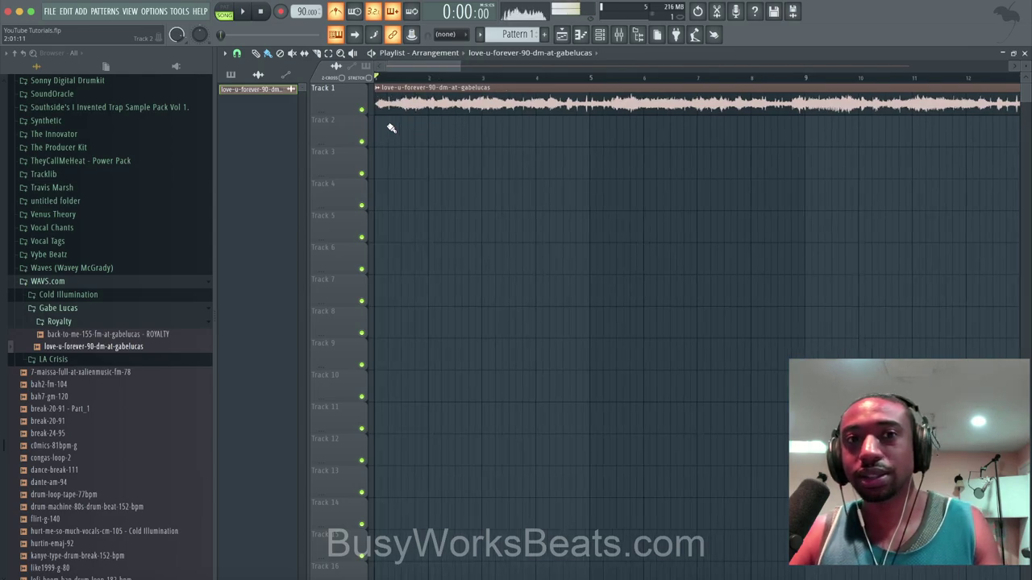
{"action": "key", "text": "space"}
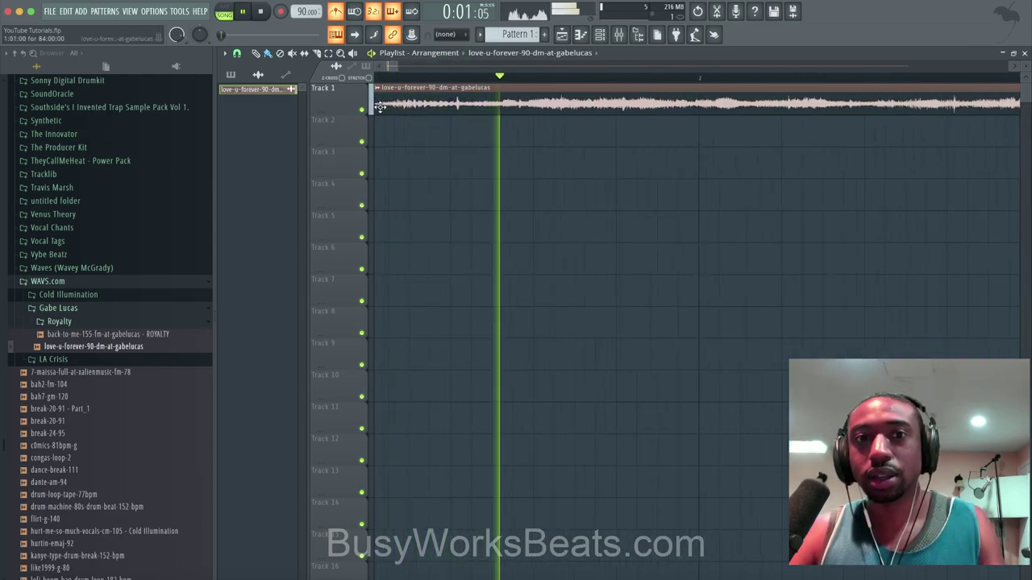
{"action": "key", "text": "space"}
Slip the audio inside the Track 1 clip slightly earlier so that it starts on the first beat.
{"action": "scroll", "coordinate": [379, 107], "scroll_direction": "up", "scroll_amount": 2}
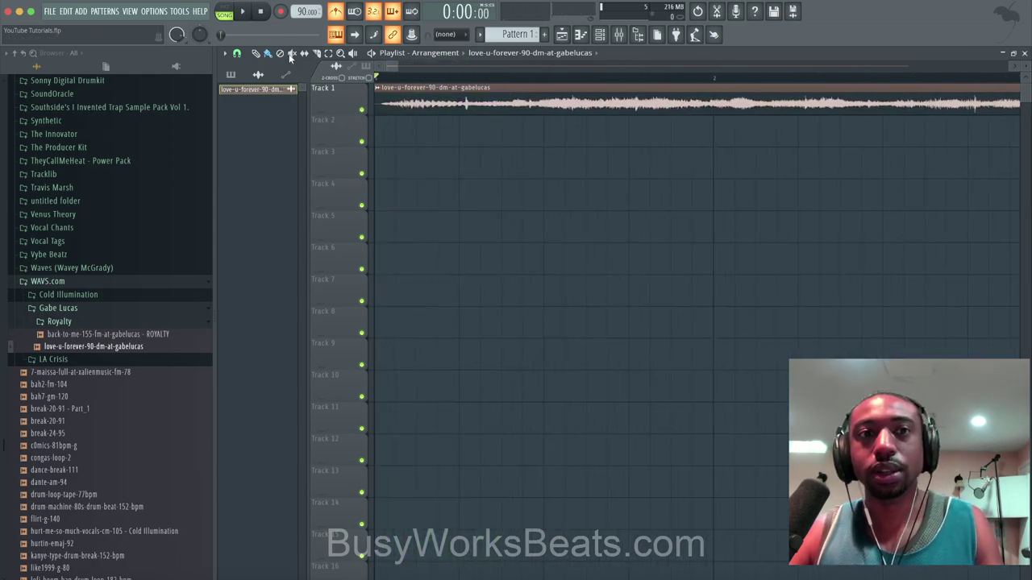
{"action": "scroll", "coordinate": [411, 97], "scroll_direction": "up", "scroll_amount": 2}
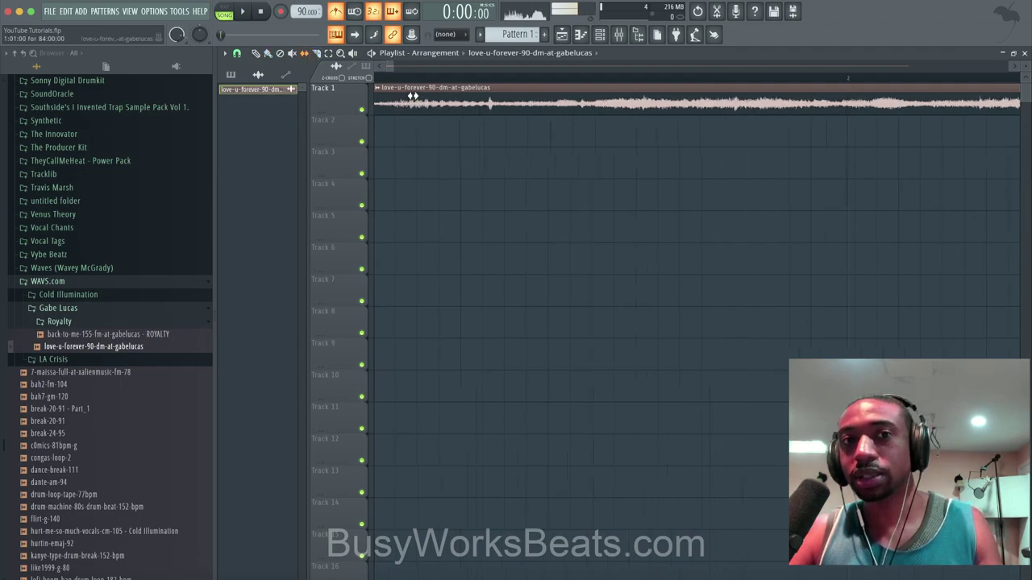
{"action": "left_click_drag", "start_coordinate": [411, 98], "coordinate": [397, 98]}
{"action": "scroll", "coordinate": [397, 98], "scroll_direction": "down", "scroll_amount": 4}
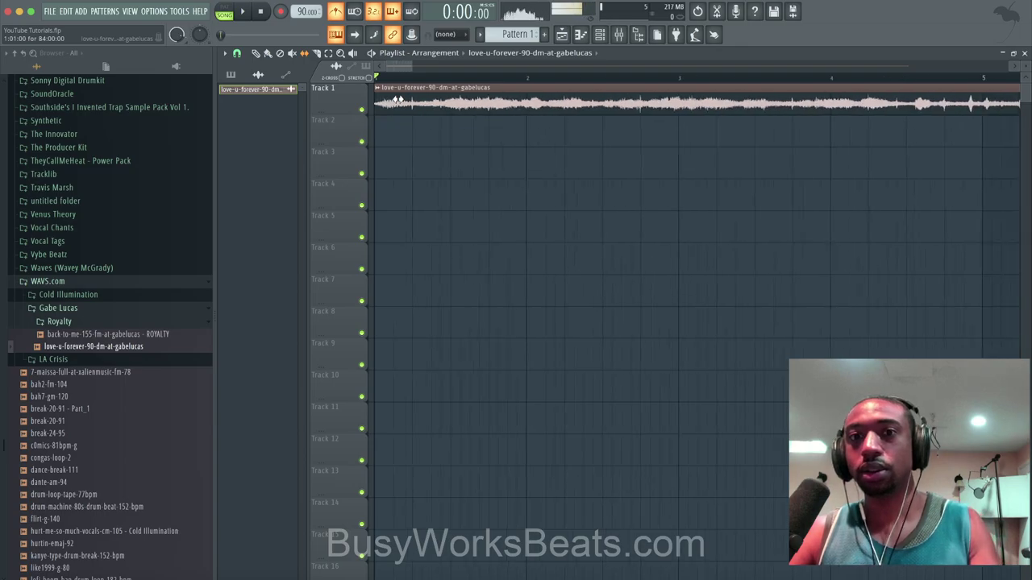
Play the slipped clip over its first bars to check its timing against the metronome.
{"action": "key", "text": "space"}
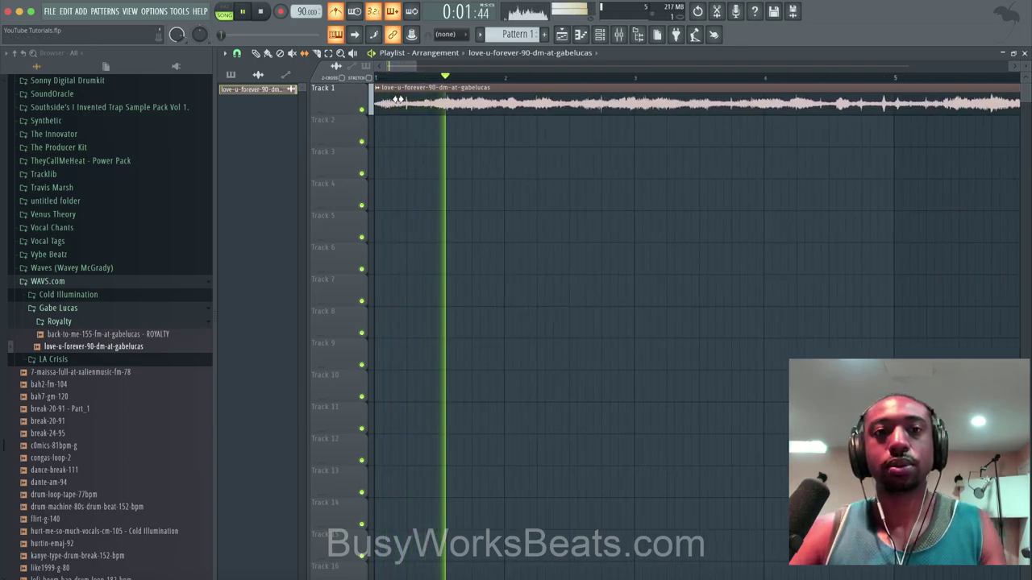
{"action": "scroll", "coordinate": [397, 99], "scroll_direction": "up", "scroll_amount": 4}
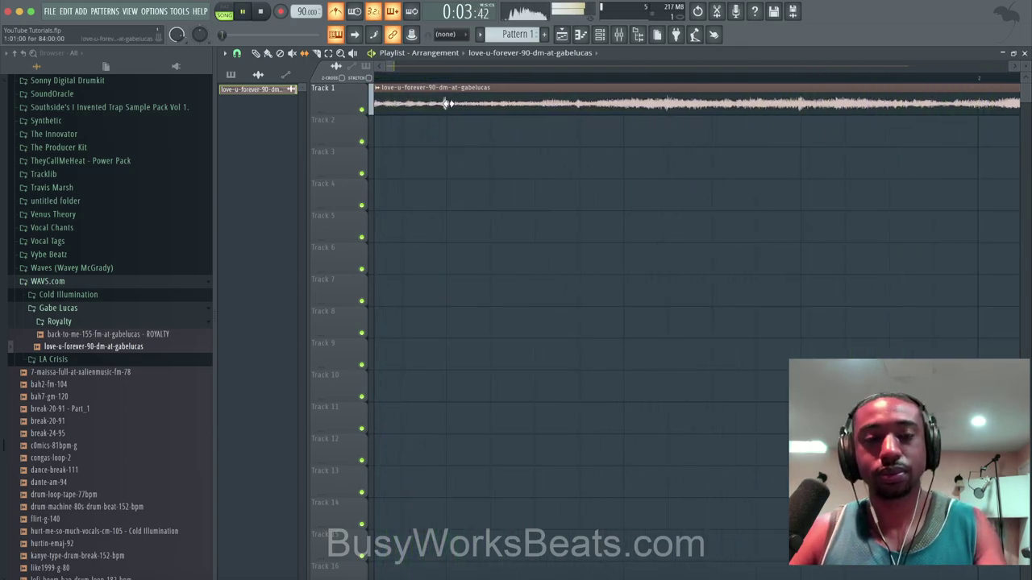
{"action": "scroll", "coordinate": [456, 103], "scroll_direction": "down", "scroll_amount": 2}
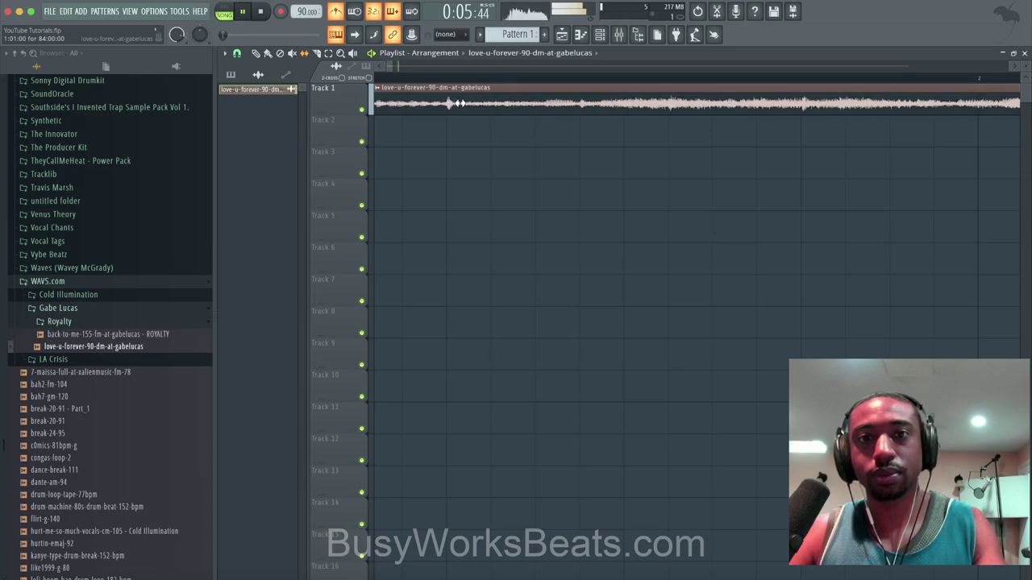
{"action": "scroll", "coordinate": [515, 131], "scroll_direction": "down", "scroll_amount": 5}
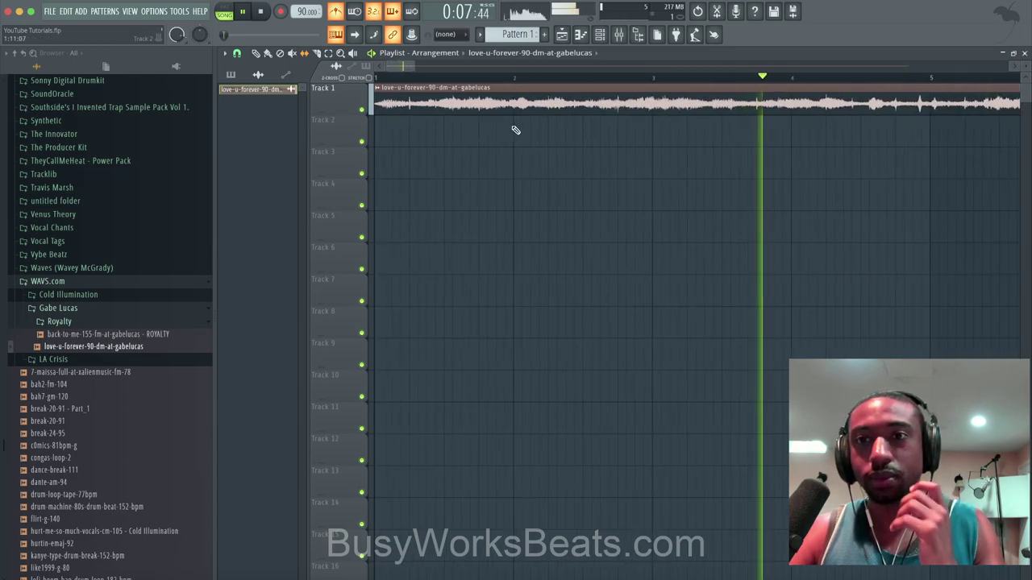
{"action": "key", "text": "space"}
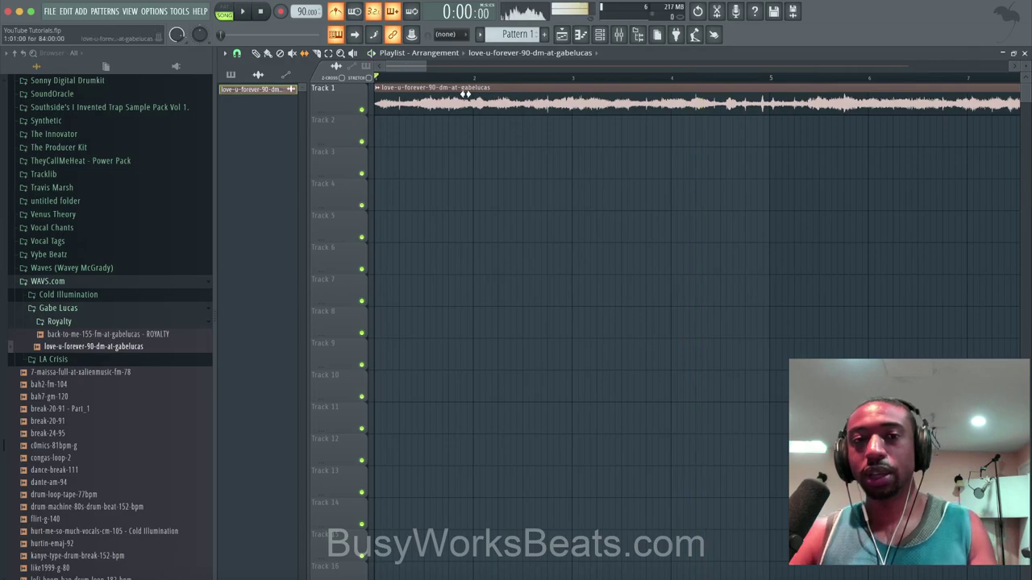
{"action": "scroll", "coordinate": [557, 203], "scroll_direction": "down", "scroll_amount": 2}
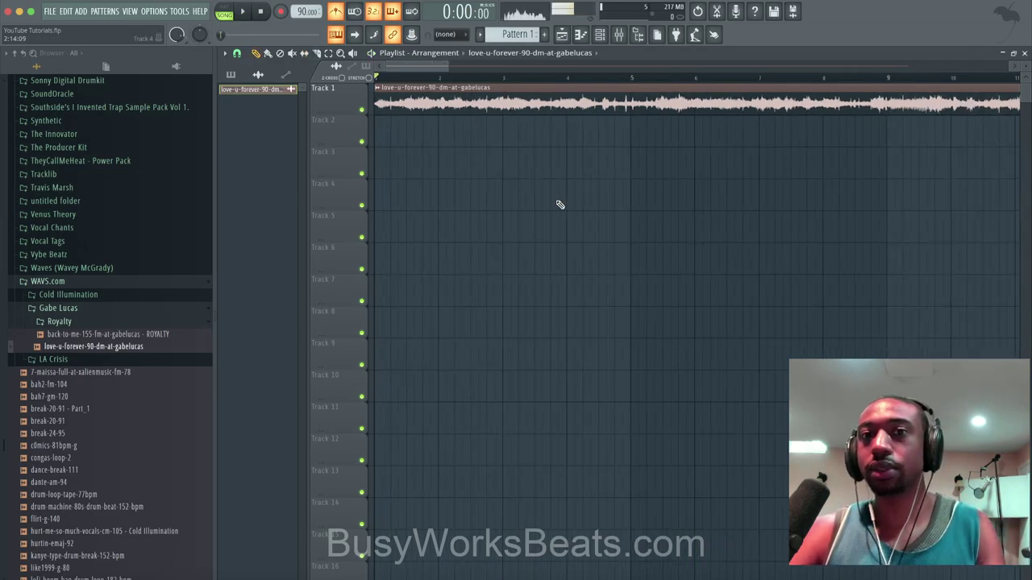
Cut the Track 1 clip at bar 9 and delete everything after the cut, keeping the first eight bars.
{"action": "key", "text": "space"}
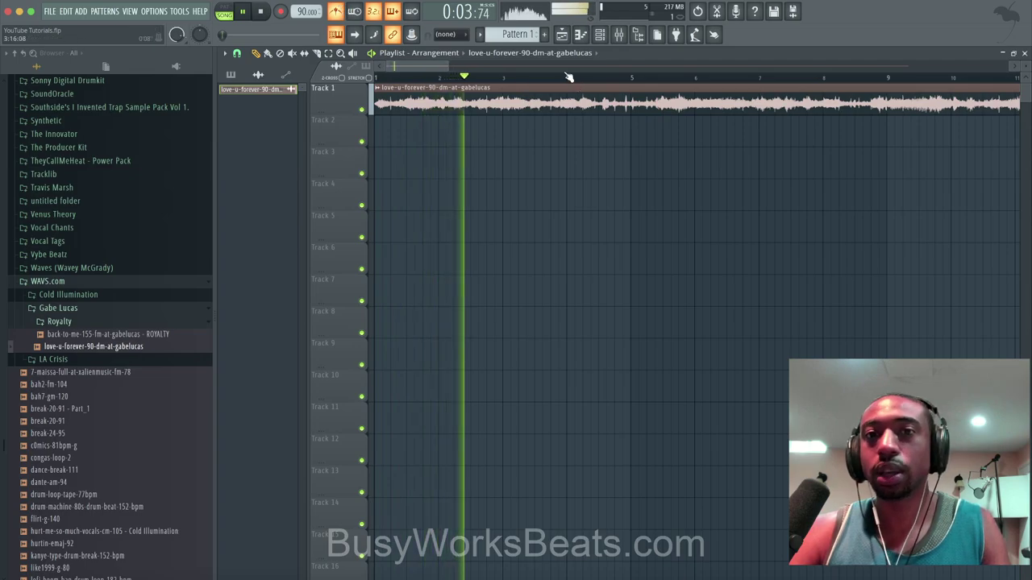
{"action": "scroll", "coordinate": [569, 77], "scroll_direction": "down", "scroll_amount": 3}
{"action": "key", "text": "space"}
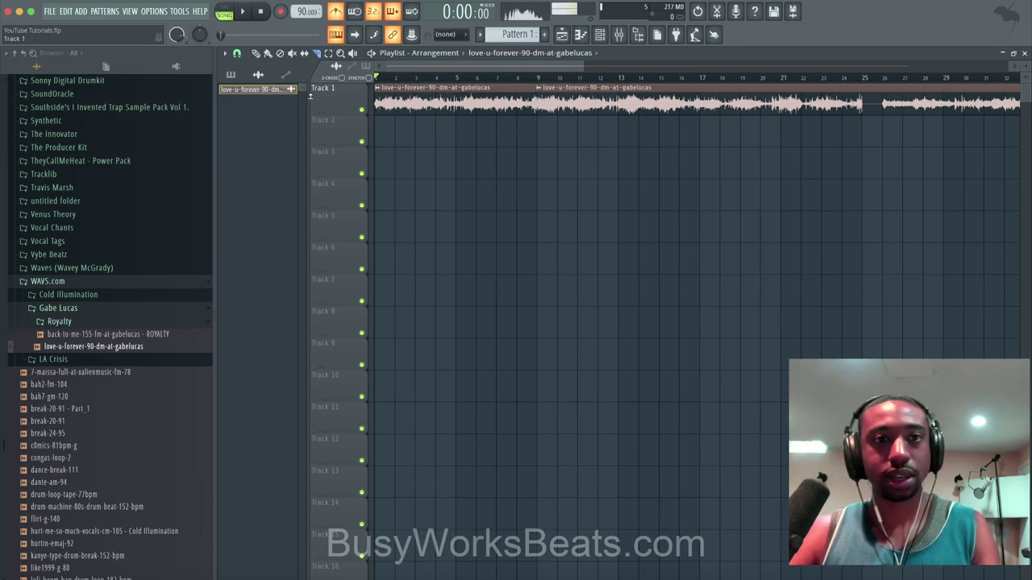
{"action": "right_click", "coordinate": [660, 109]}
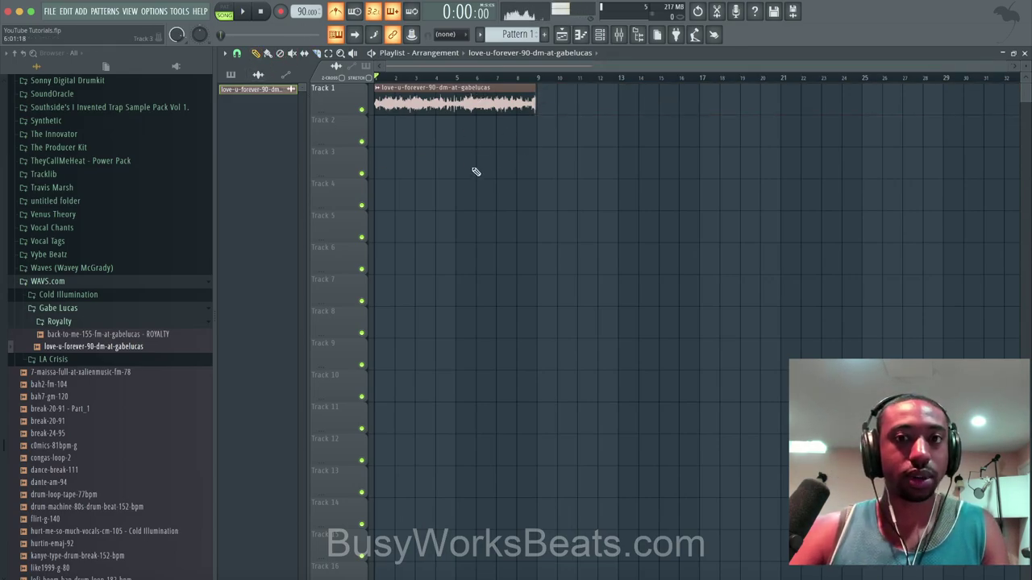
Make the eight-bar clip unique as a sample, save it under the suggested Part_1 name, and briefly play it.
{"action": "left_click", "coordinate": [392, 87]}
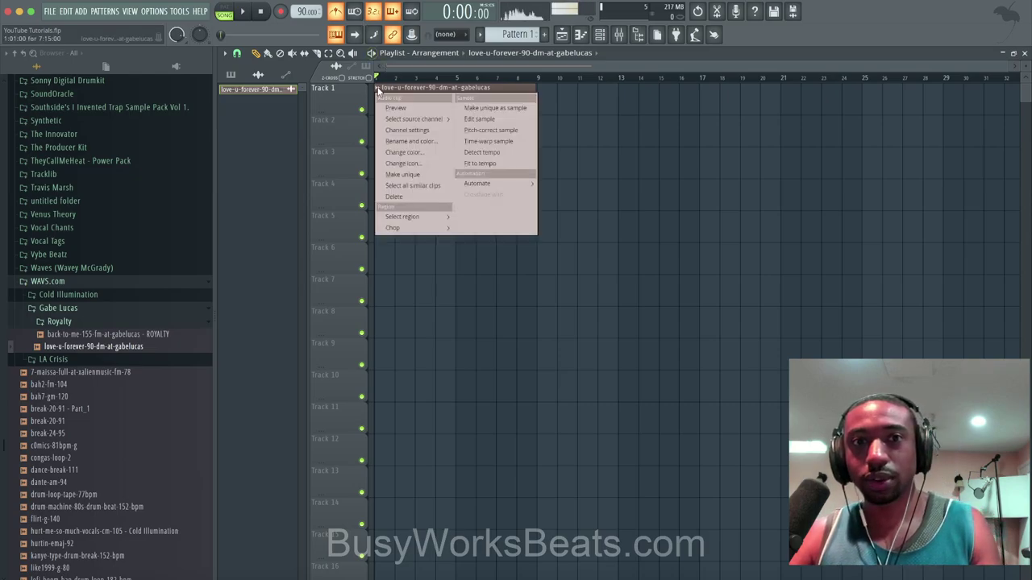
{"action": "left_click", "coordinate": [475, 113]}
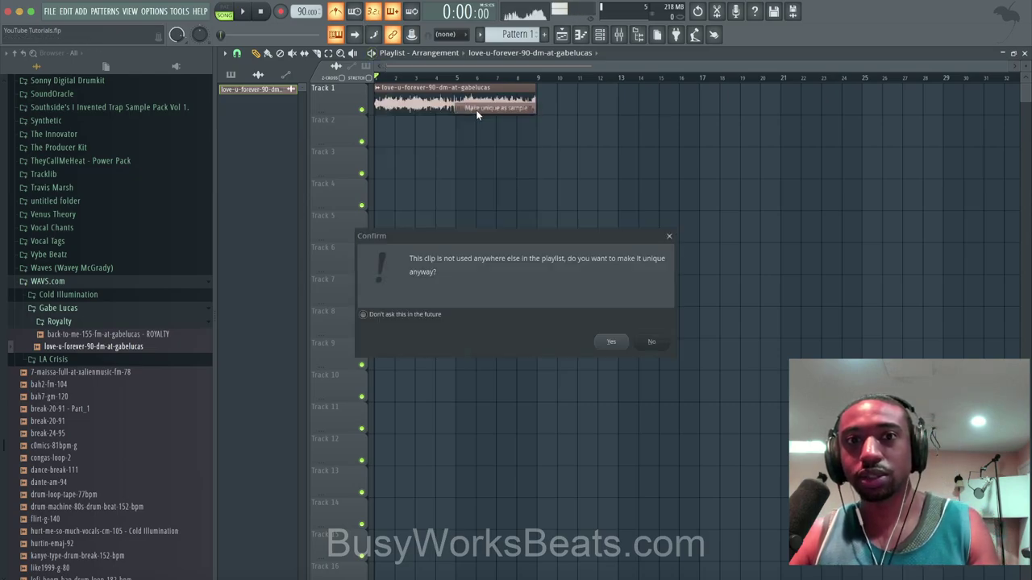
{"action": "left_click", "coordinate": [611, 343]}
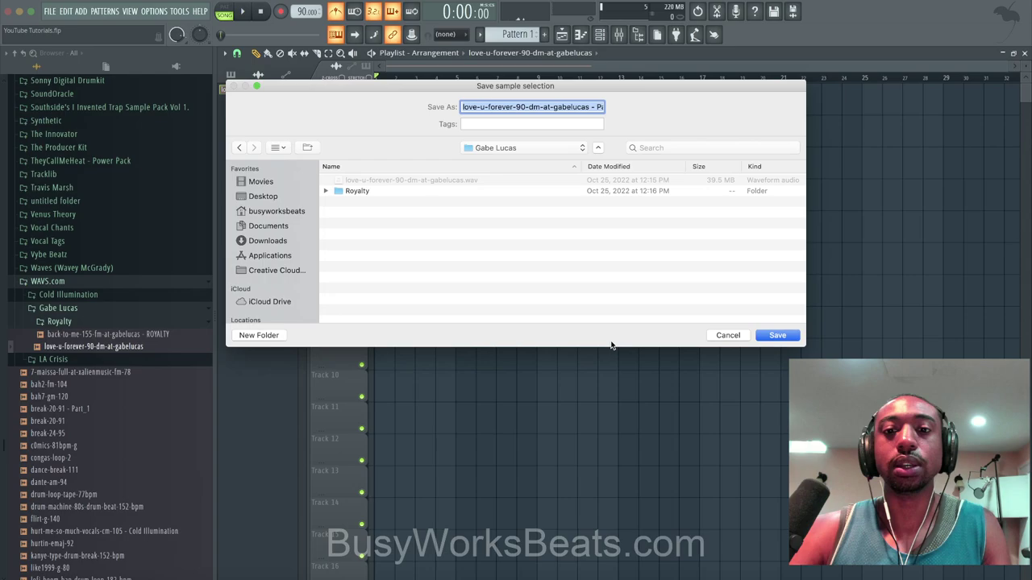
{"action": "left_click", "coordinate": [777, 336]}
{"action": "left_click", "coordinate": [246, 10]}
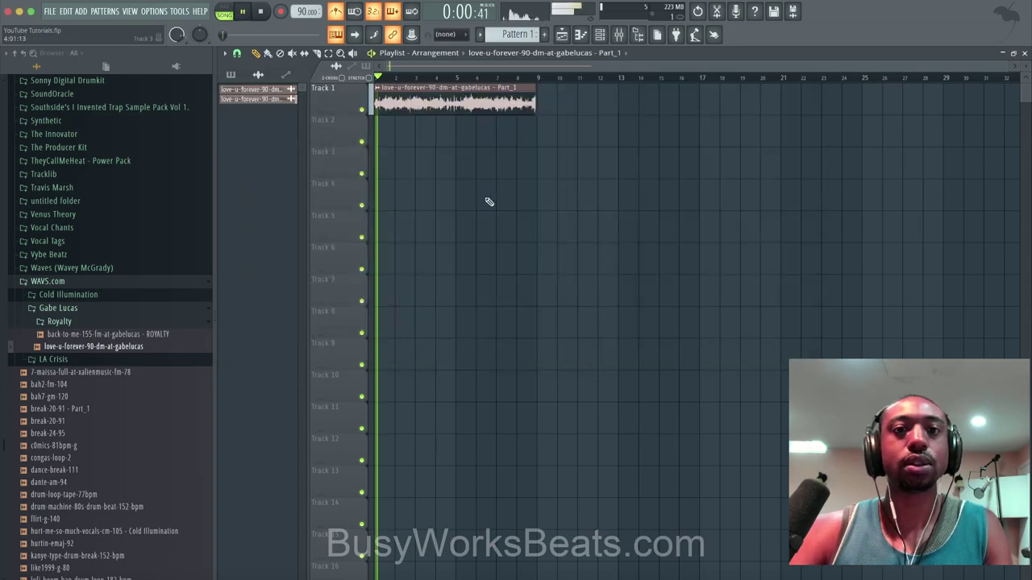
{"action": "key", "text": "space"}
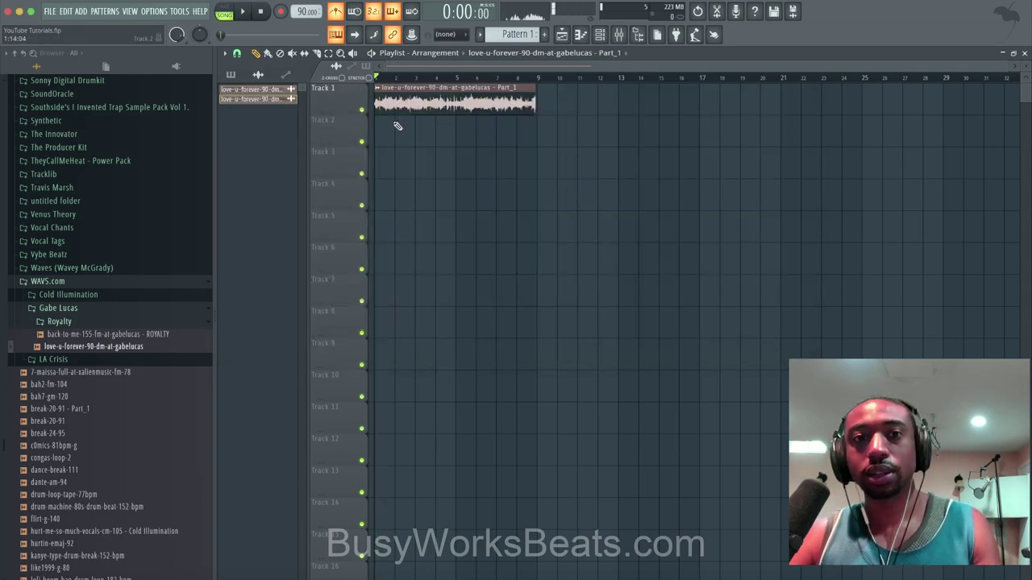
Open the Part_1 sample in a new Fruity Slicer channel from the clip's channel settings.
{"action": "double_click", "coordinate": [408, 96]}
{"action": "right_click", "coordinate": [384, 373]}
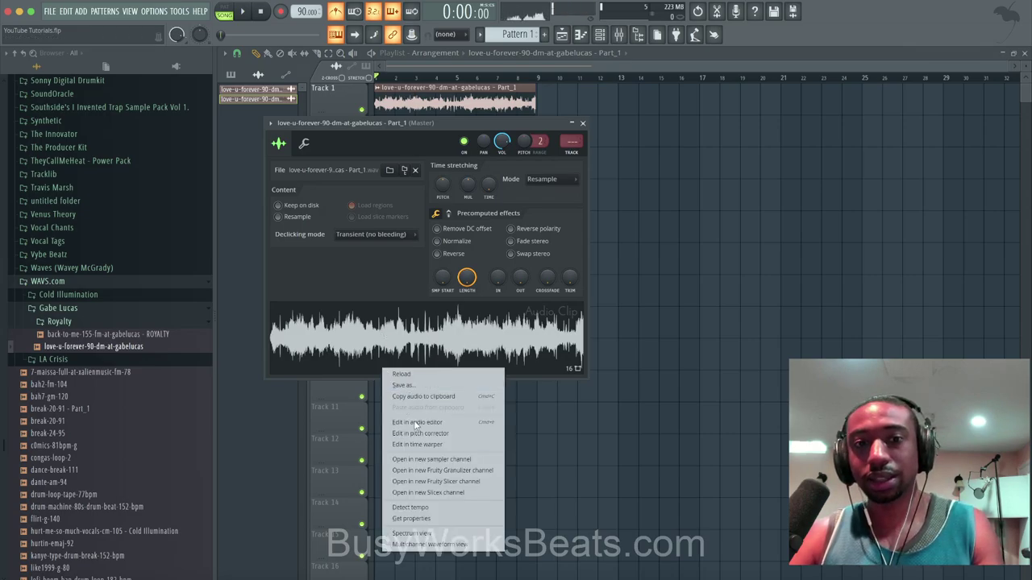
{"action": "left_click", "coordinate": [444, 482]}
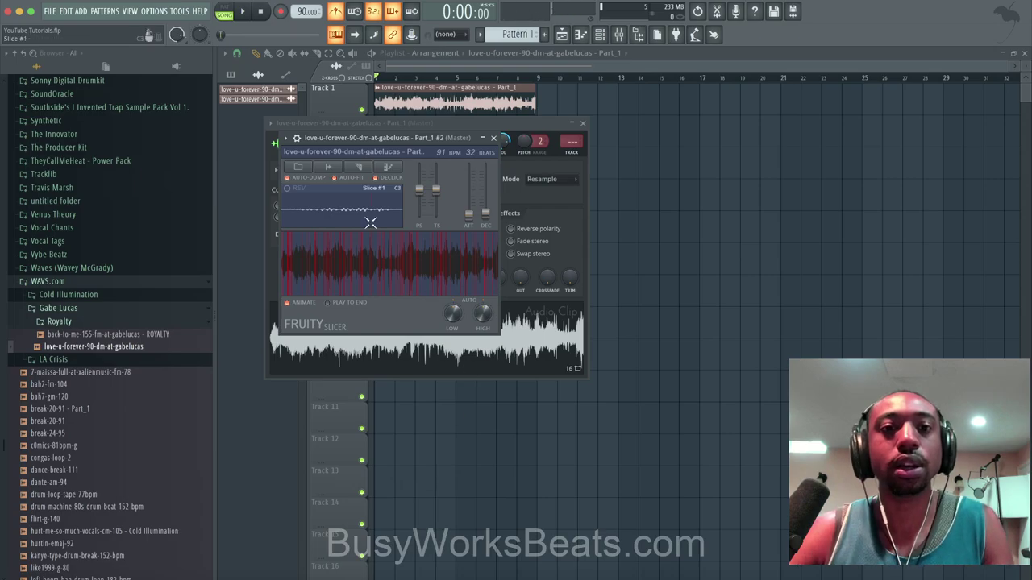
Slice the Part_1 sample by beat in Fruity Slicer, audition a few slices, and close the channel windows.
{"action": "left_click", "coordinate": [358, 174]}
{"action": "left_click", "coordinate": [393, 278]}
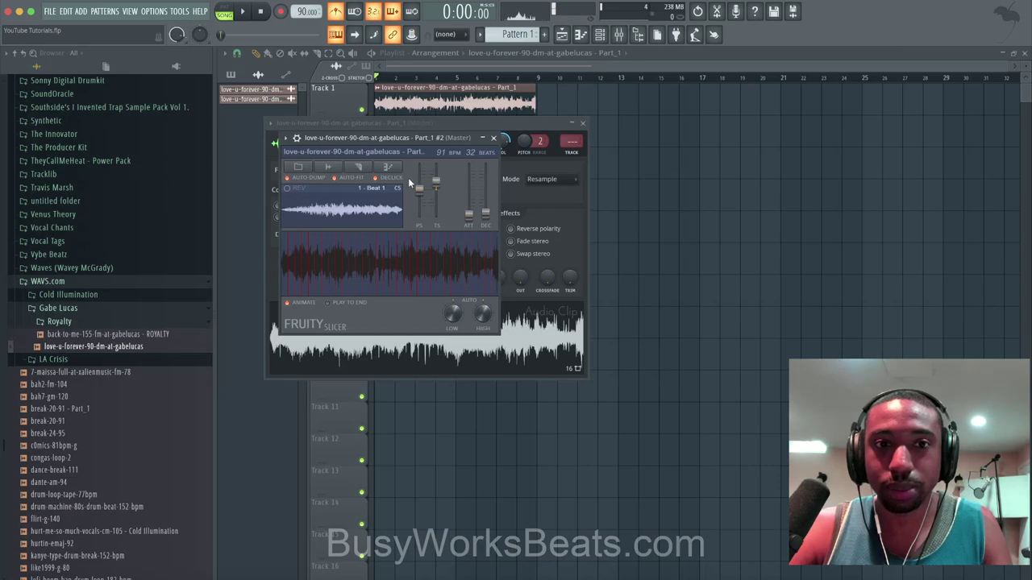
{"action": "left_click", "coordinate": [380, 254]}
{"action": "left_click", "coordinate": [338, 255]}
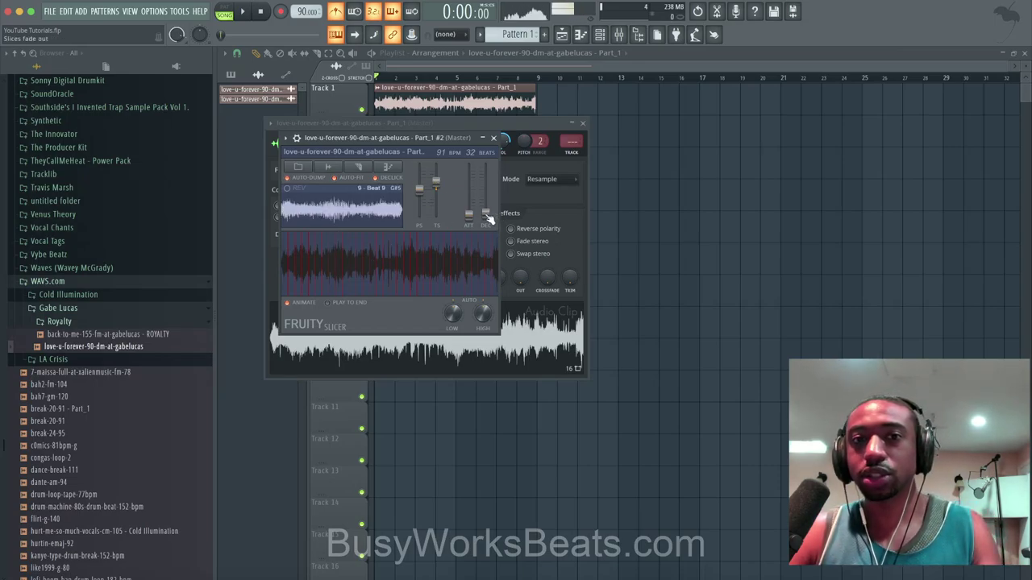
{"action": "left_click", "coordinate": [494, 139]}
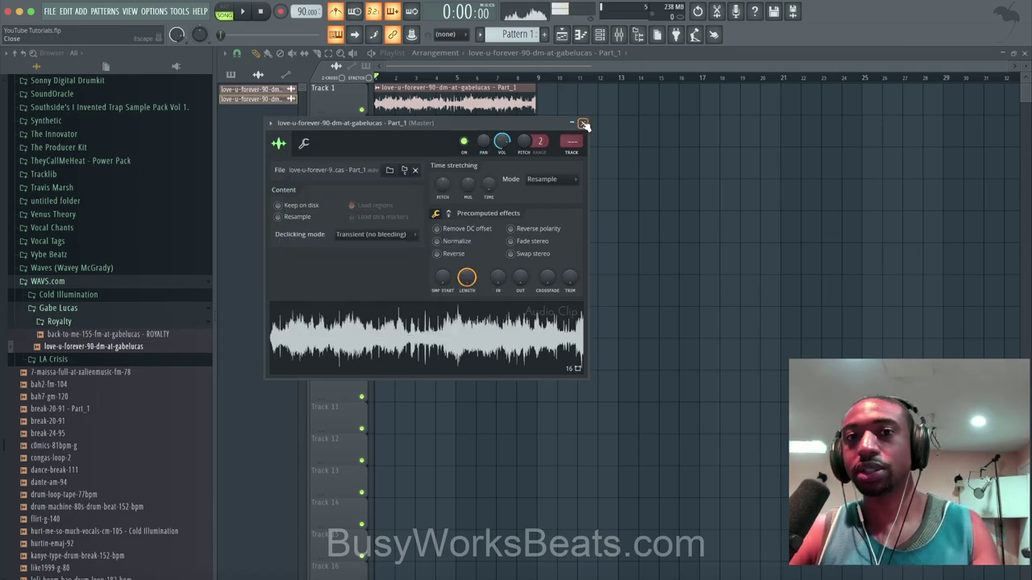
{"action": "left_click", "coordinate": [582, 122]}
Replace the audio clip on Track 1 with Pattern 1, placed at bar 1.
{"action": "right_click", "coordinate": [374, 97]}
{"action": "left_click", "coordinate": [230, 74]}
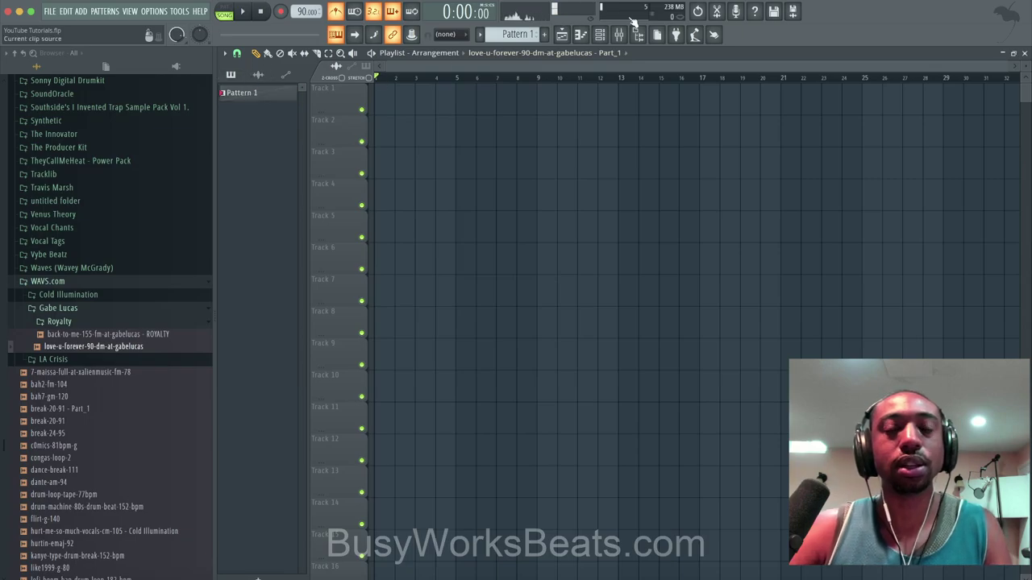
{"action": "left_click", "coordinate": [278, 94]}
{"action": "left_click", "coordinate": [374, 97]}
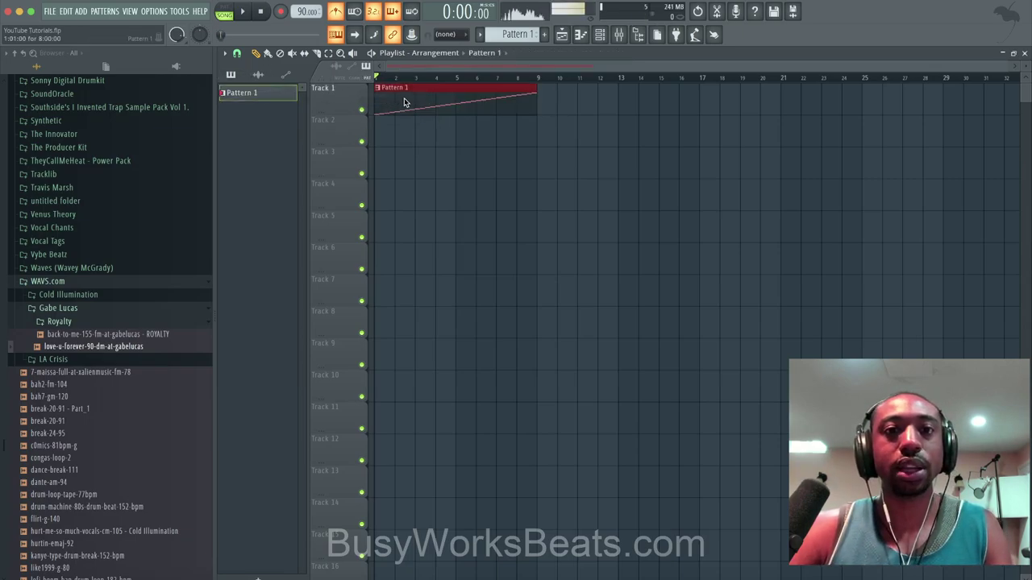
Play the pattern with the metronome off and slightly raise the fade-in (ATT) of the slices in Fruity Slicer.
{"action": "left_click", "coordinate": [237, 53]}
{"action": "left_click", "coordinate": [253, 226]}
{"action": "left_click", "coordinate": [242, 12]}
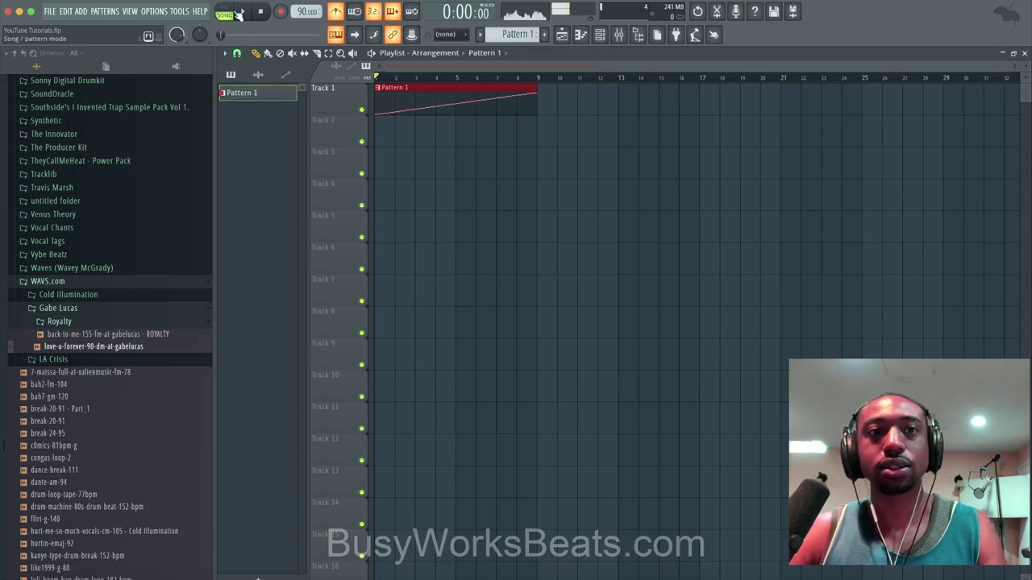
{"action": "left_click", "coordinate": [606, 41]}
{"action": "left_click", "coordinate": [423, 98]}
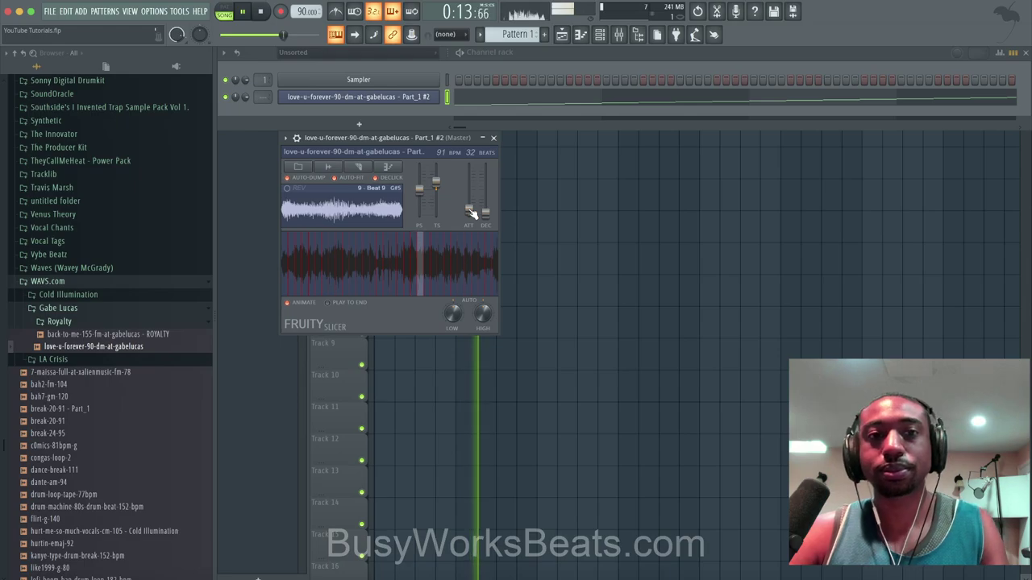
{"action": "left_click", "coordinate": [494, 139]}
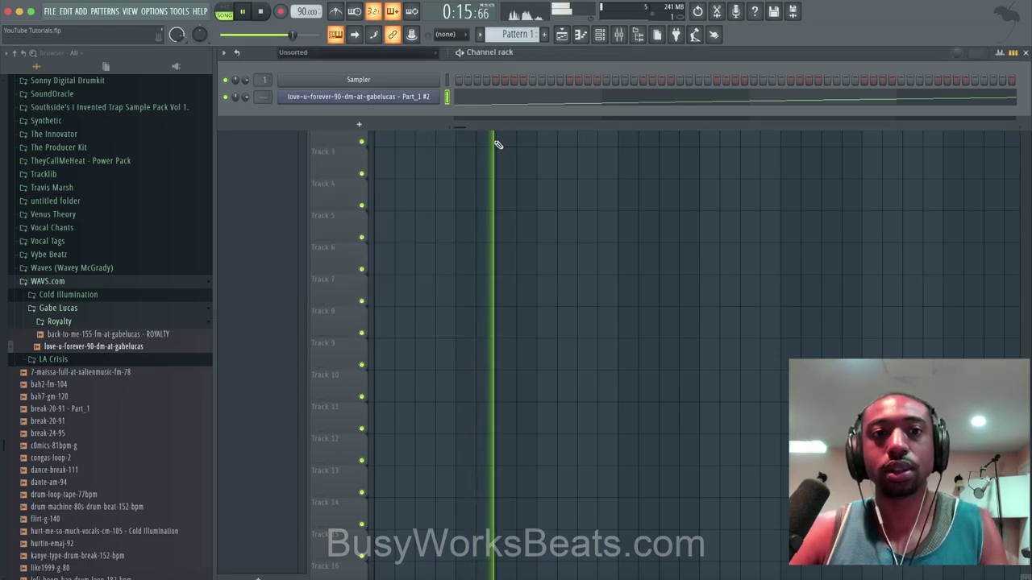
Route the Part_1 Fruity Slicer channel to mixer track 6, check its insert in the mixer, and briefly play the song.
{"action": "key", "text": "F9"}
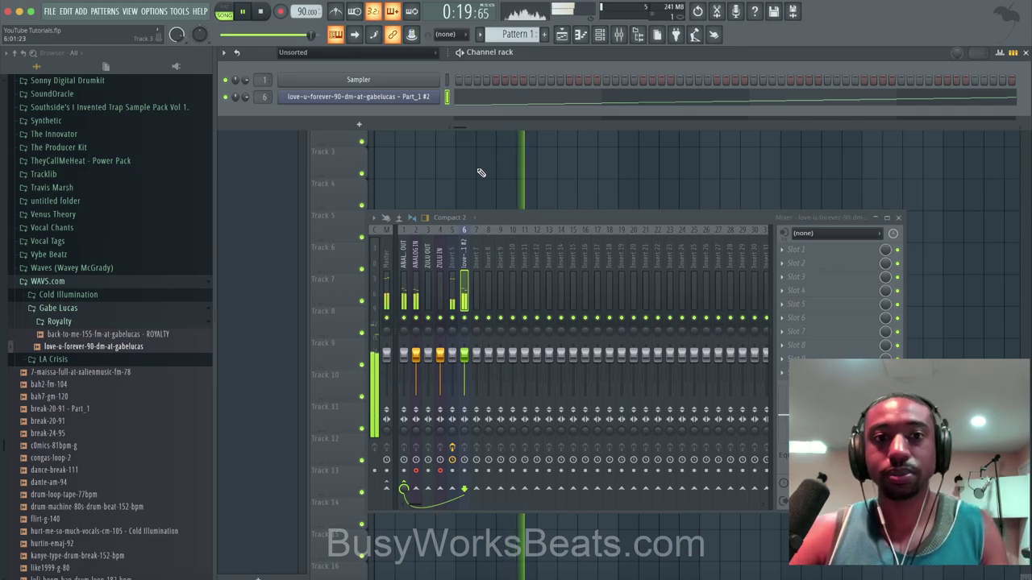
{"action": "left_click", "coordinate": [451, 279]}
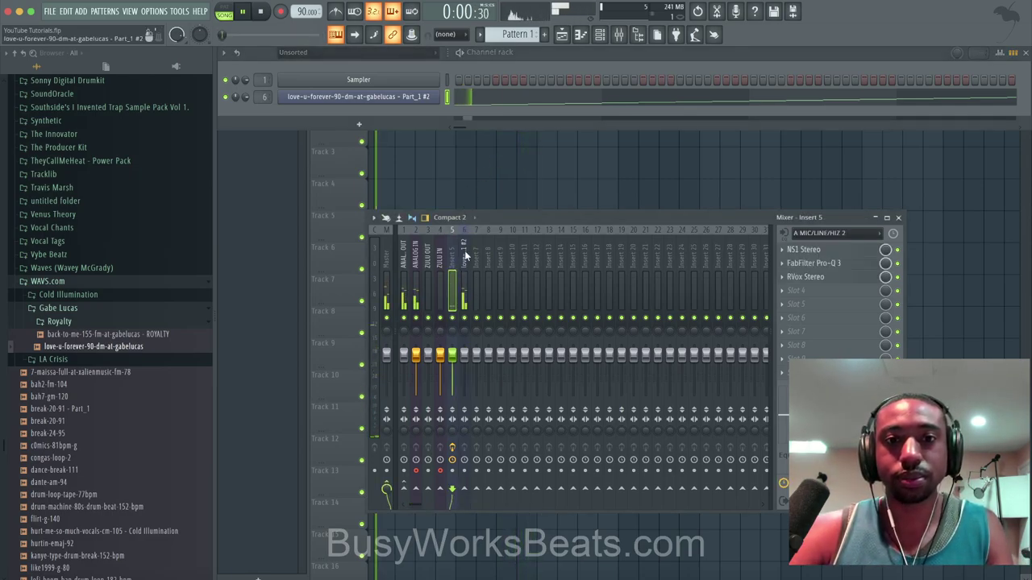
{"action": "left_click", "coordinate": [464, 258]}
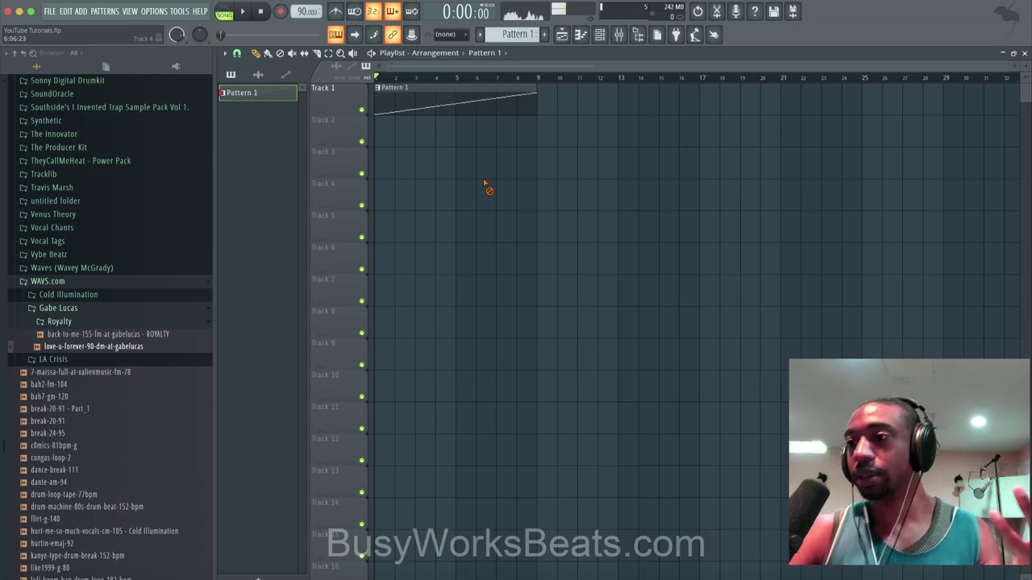
{"action": "key", "text": "space"}
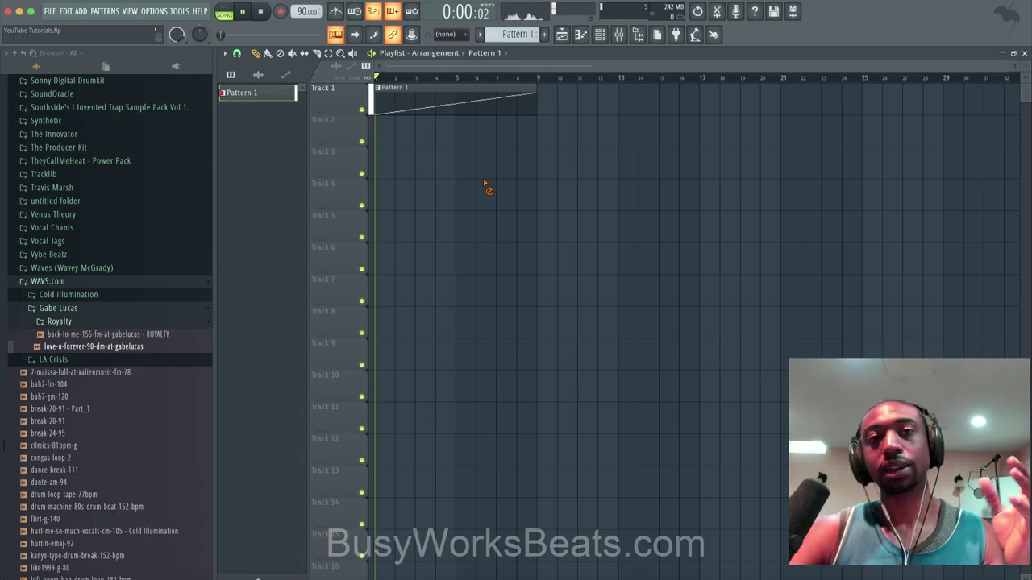
{"action": "key", "text": "space"}
Collapse the browser tree and open The Lunch77 Metro Boomin Drumkit folder inside the Desktop folder.
{"action": "left_click", "coordinate": [587, 42]}
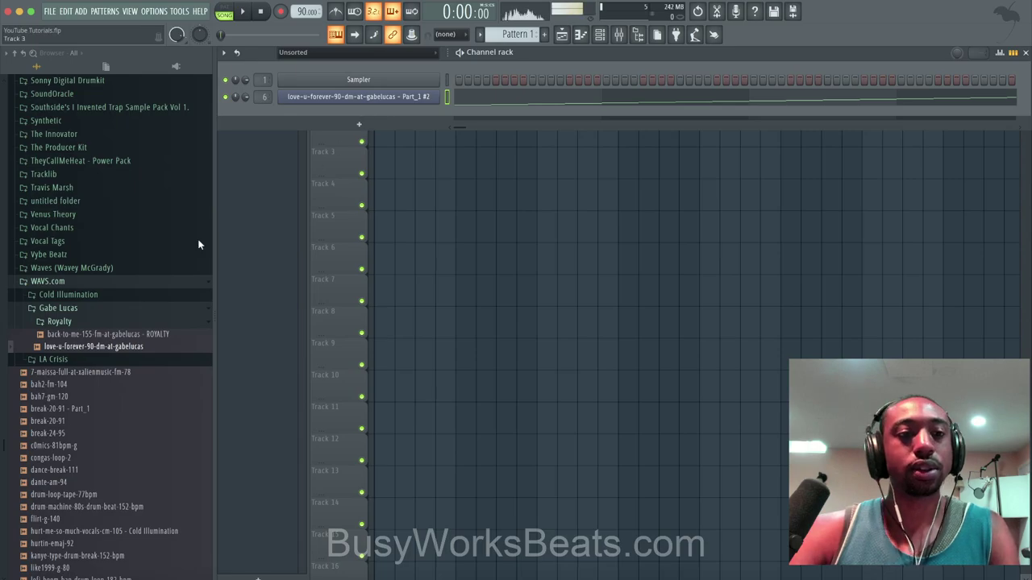
{"action": "left_click", "coordinate": [22, 52]}
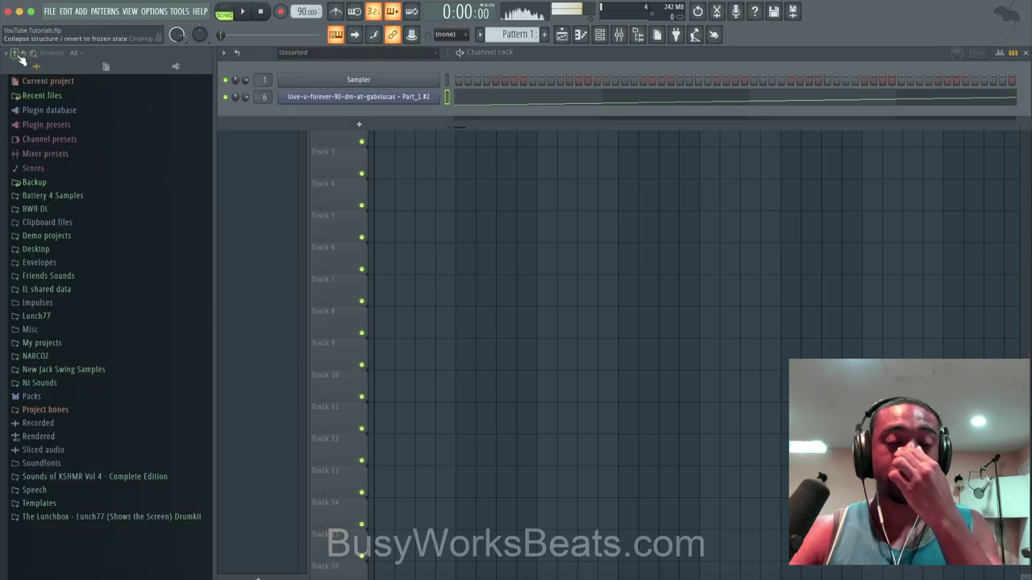
{"action": "left_click", "coordinate": [96, 252]}
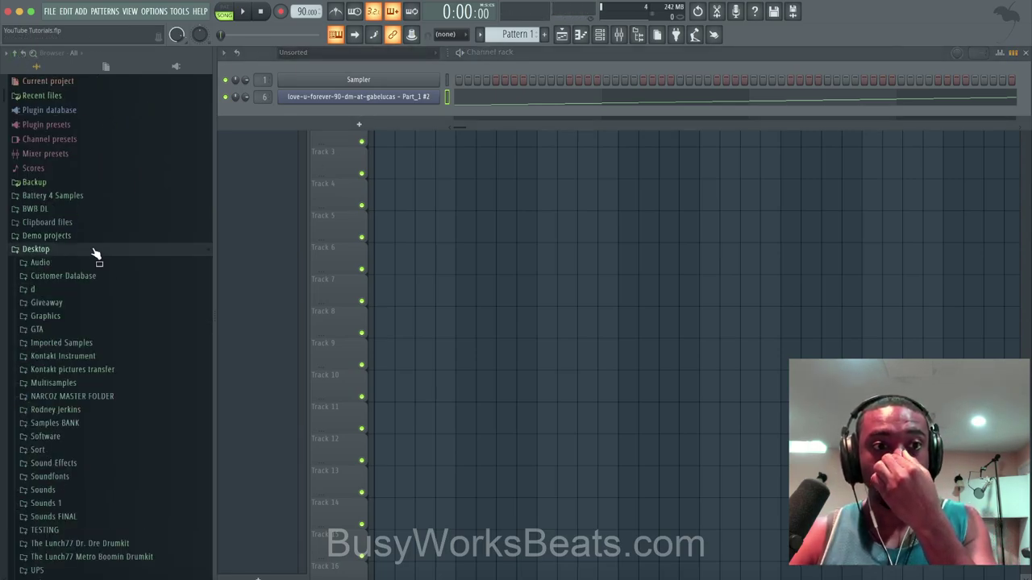
{"action": "scroll", "coordinate": [93, 339], "scroll_direction": "down", "scroll_amount": 3}
{"action": "left_click", "coordinate": [134, 428]}
{"action": "scroll", "coordinate": [136, 438], "scroll_direction": "down", "scroll_amount": 2}
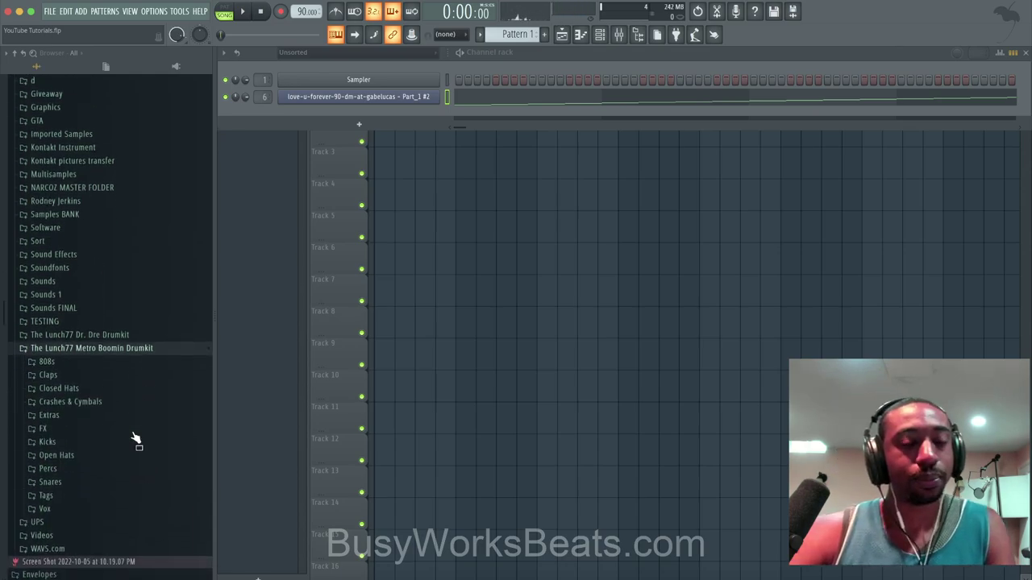
Create Pattern 2 and load $umeenk - Metro HH (Hats) from the drumkit's Closed Hats folder into a new sampler channel.
{"action": "left_click", "coordinate": [618, 32]}
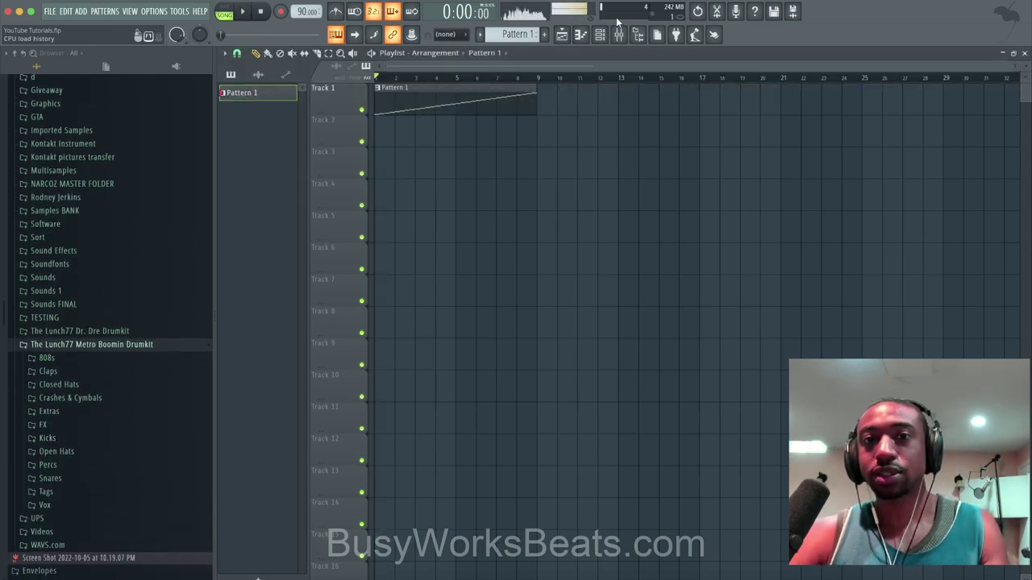
{"action": "left_click", "coordinate": [618, 34]}
{"action": "scroll", "coordinate": [516, 34], "scroll_direction": "down", "scroll_amount": 1}
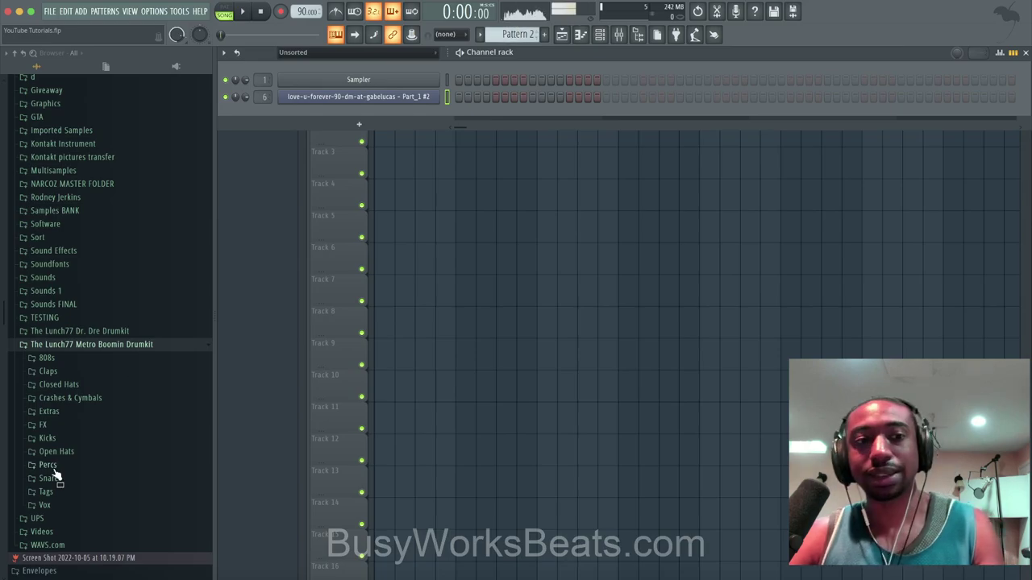
{"action": "left_click", "coordinate": [78, 386]}
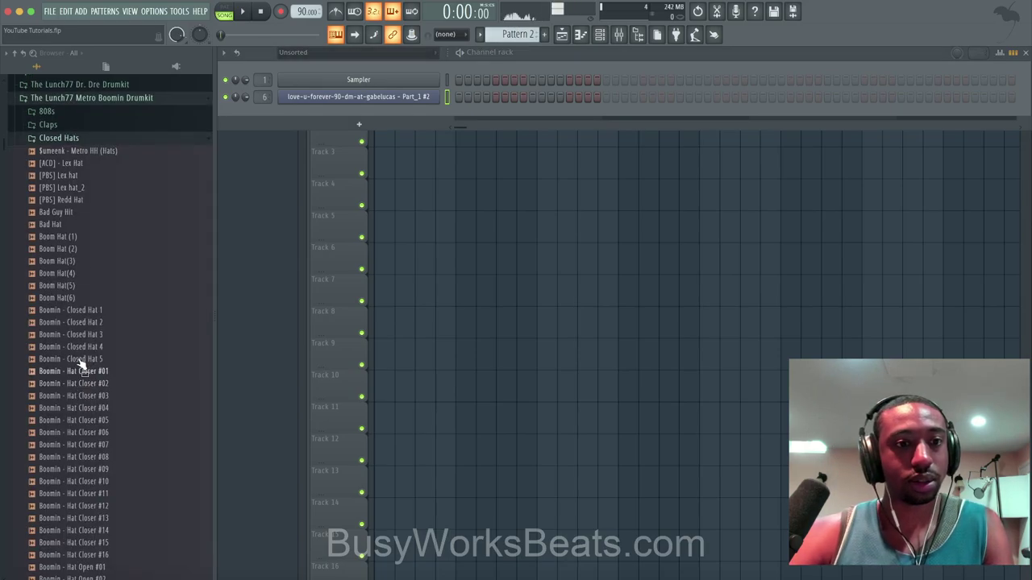
{"action": "right_click", "coordinate": [88, 151]}
{"action": "left_click", "coordinate": [131, 162]}
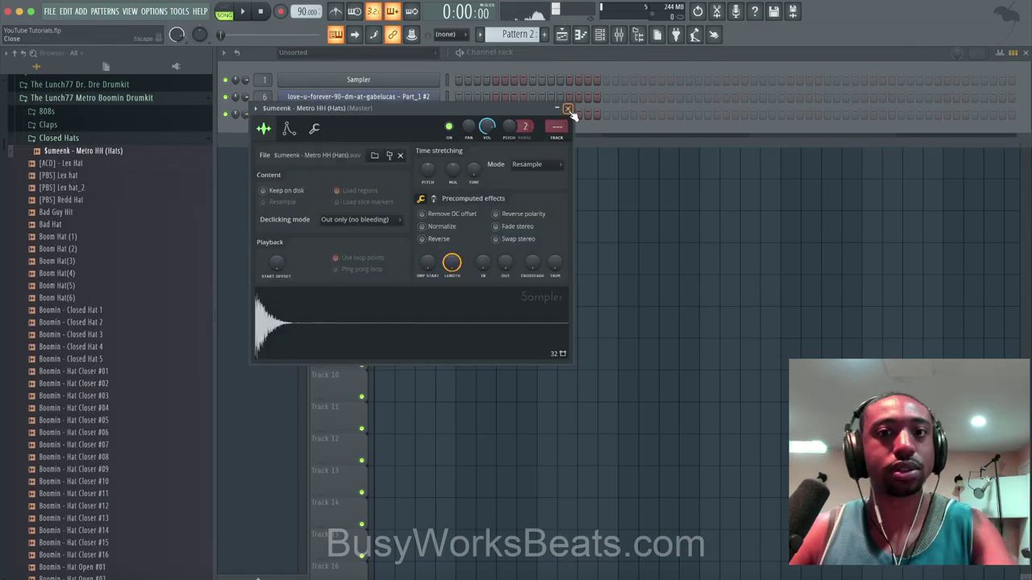
{"action": "left_click", "coordinate": [408, 117]}
Extend Pattern 2 to four bars and fill the $umeenk hat channel on each 2 steps.
{"action": "left_click", "coordinate": [901, 114]}
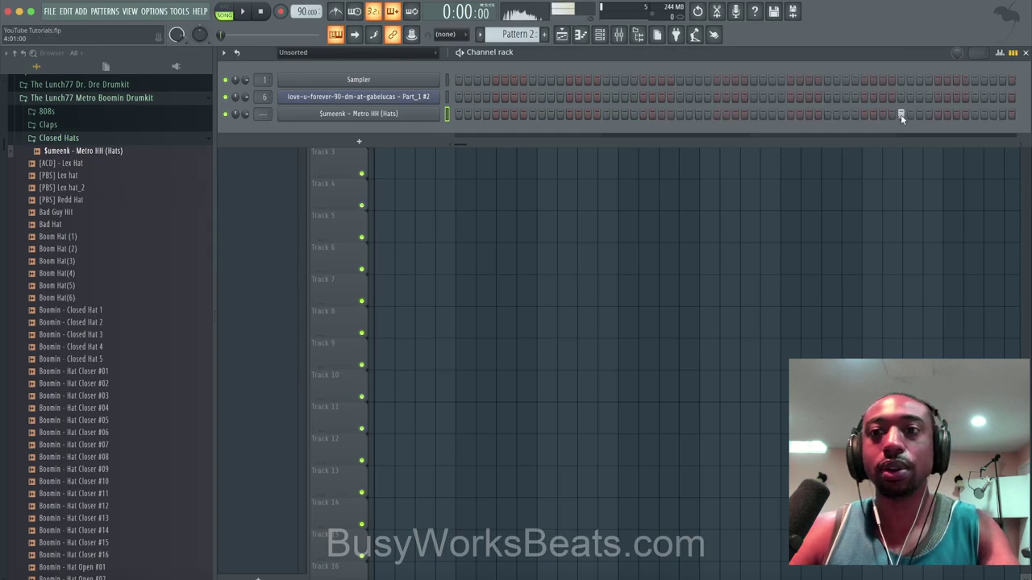
{"action": "right_click", "coordinate": [459, 117]}
{"action": "left_click", "coordinate": [587, 155]}
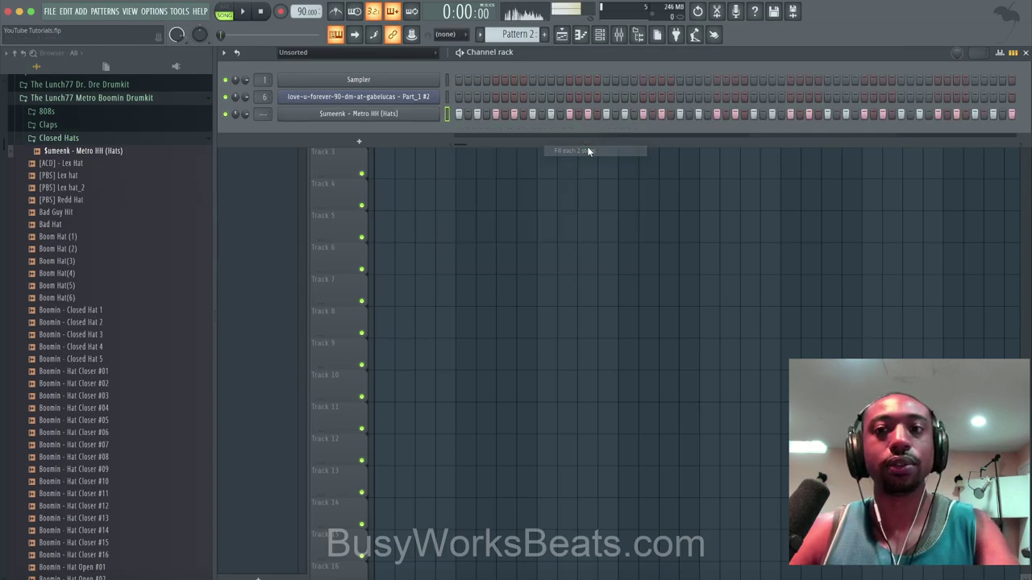
Place Pattern 2 on Track 2 at bar 1 of the playlist and play it together with Pattern 1.
{"action": "left_click", "coordinate": [379, 129]}
{"action": "key", "text": "space"}
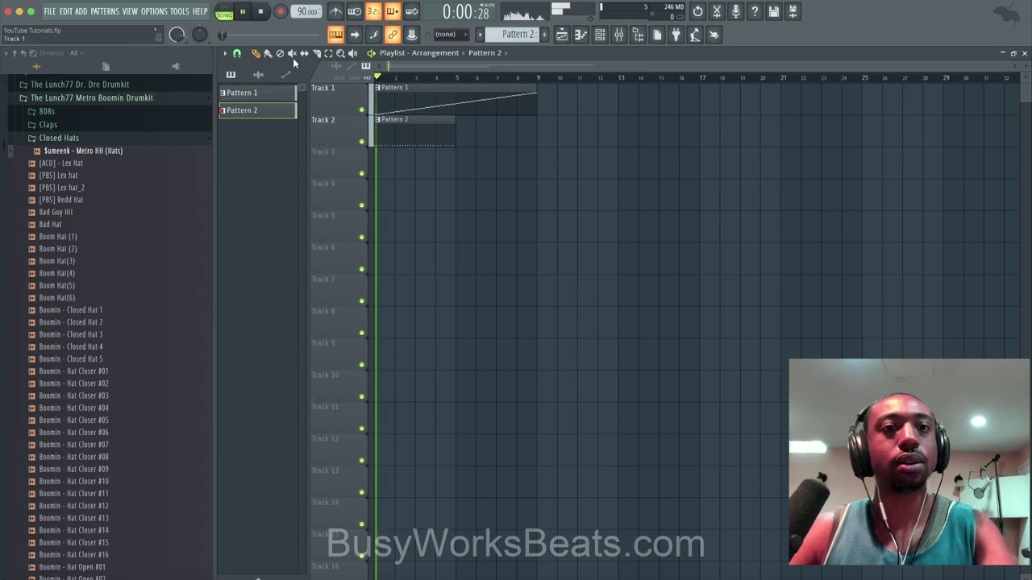
{"action": "key", "text": "space"}
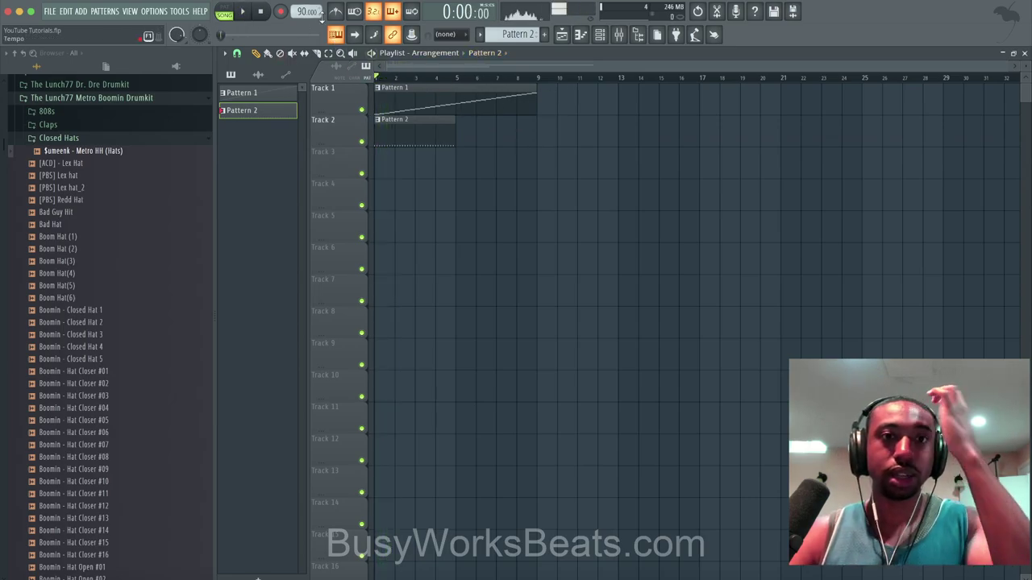
Set the tempo to 141 BPM while playing and slightly raise the time stretch (TS) of the slices in Fruity Slicer.
{"action": "key", "text": "space"}
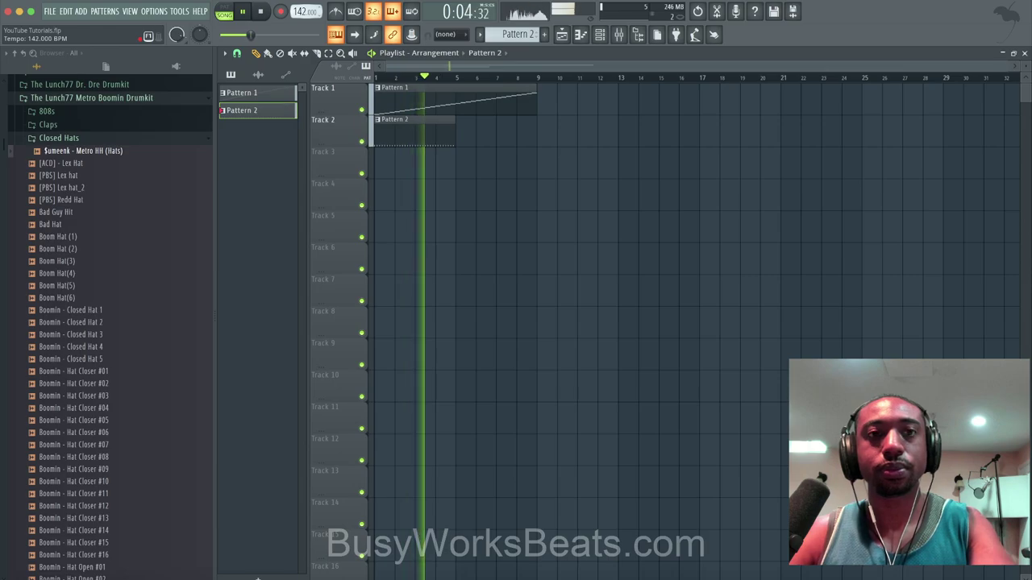
{"action": "key", "text": "space"}
{"action": "left_click", "coordinate": [603, 35]}
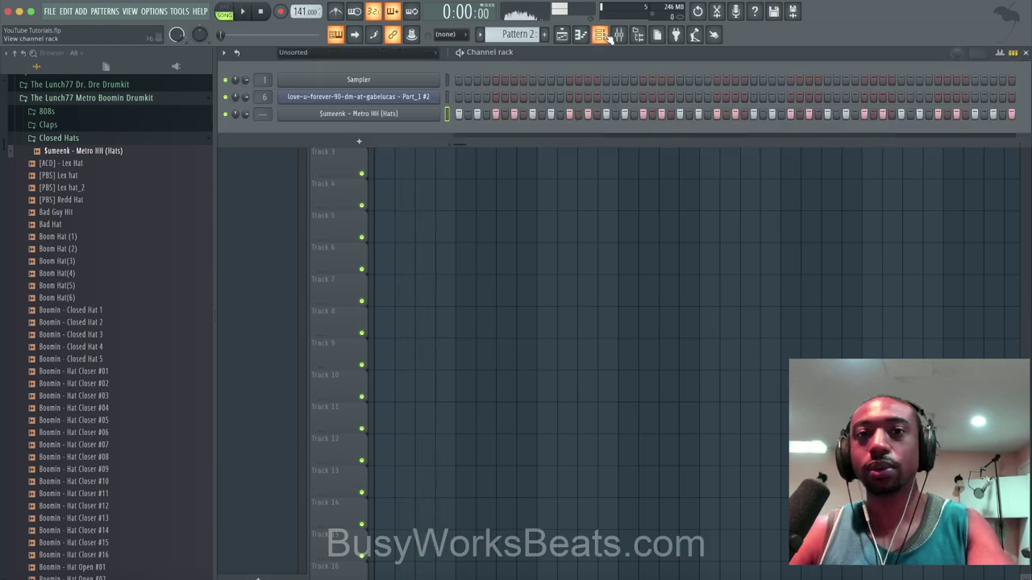
{"action": "left_click", "coordinate": [373, 98]}
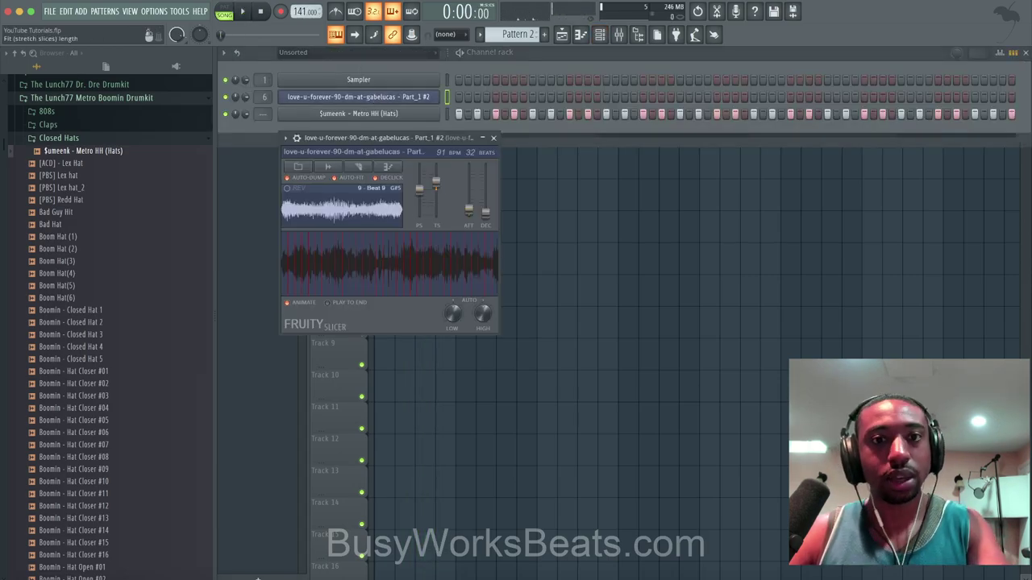
{"action": "key", "text": "space"}
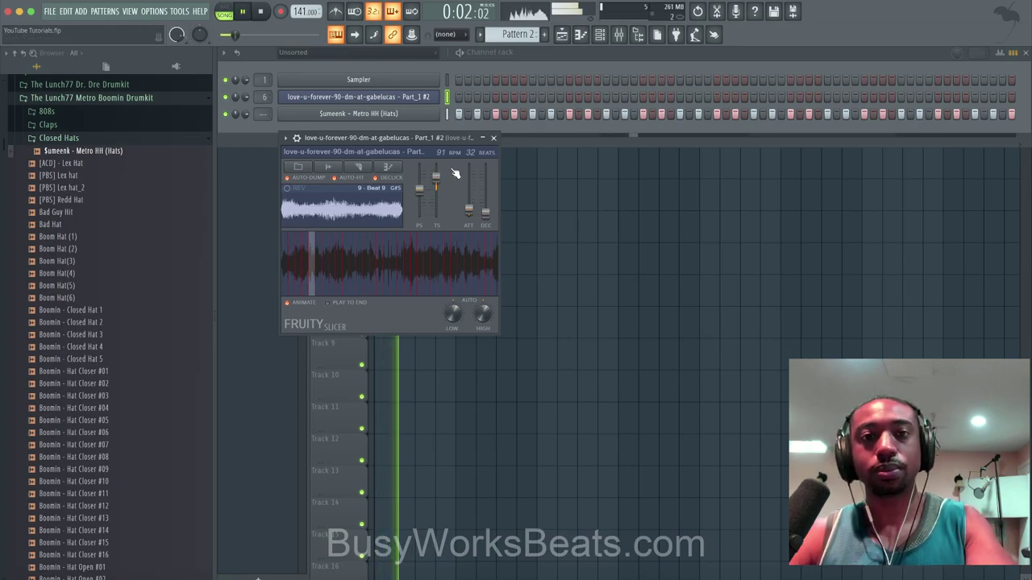
Close the Fruity Slicer window and place a second Pattern 2 clip on Track 2 at bar 5.
{"action": "left_click", "coordinate": [494, 138]}
{"action": "key", "text": "F5"}
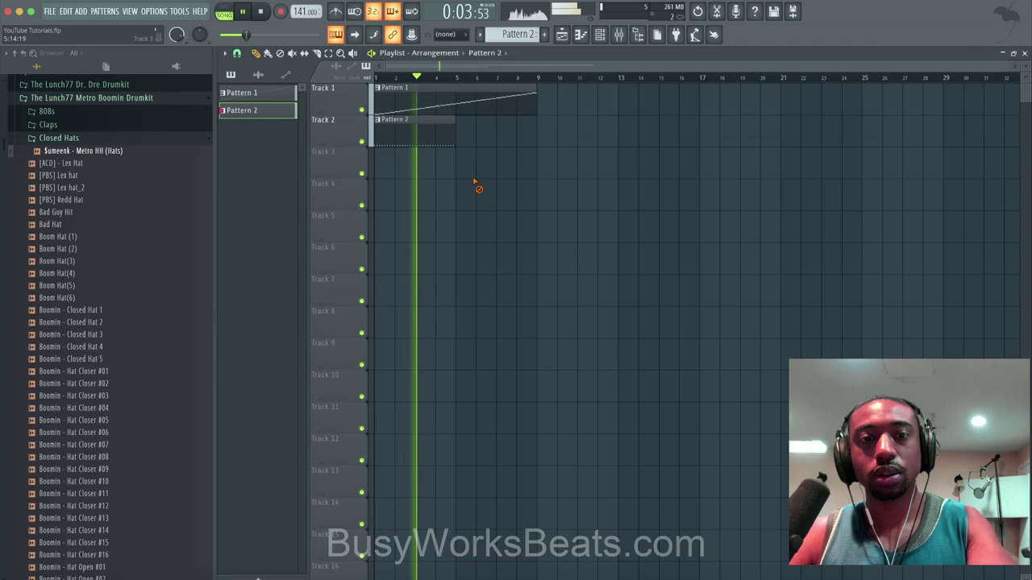
{"action": "left_click", "coordinate": [460, 134]}
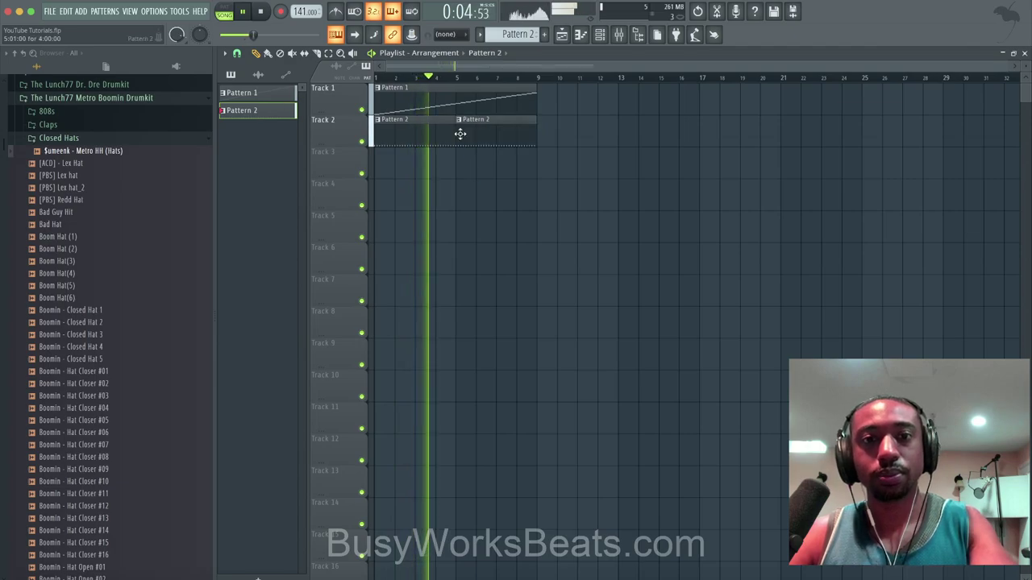
Try a tempo of 180 BPM for the song, set it to 140 BPM instead, and close the reopened Fruity Slicer window.
{"action": "left_click", "coordinate": [603, 36]}
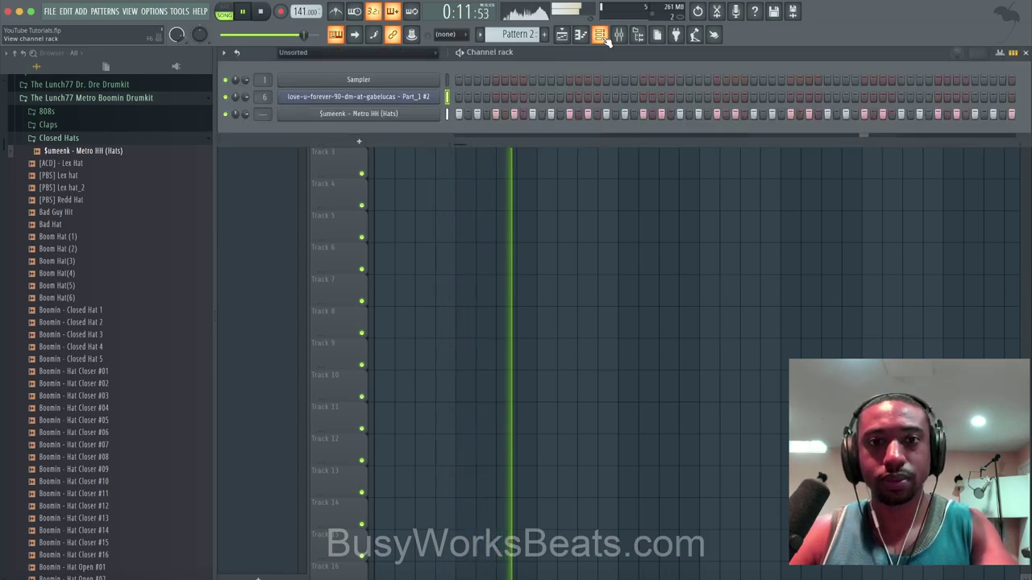
{"action": "left_click", "coordinate": [423, 97]}
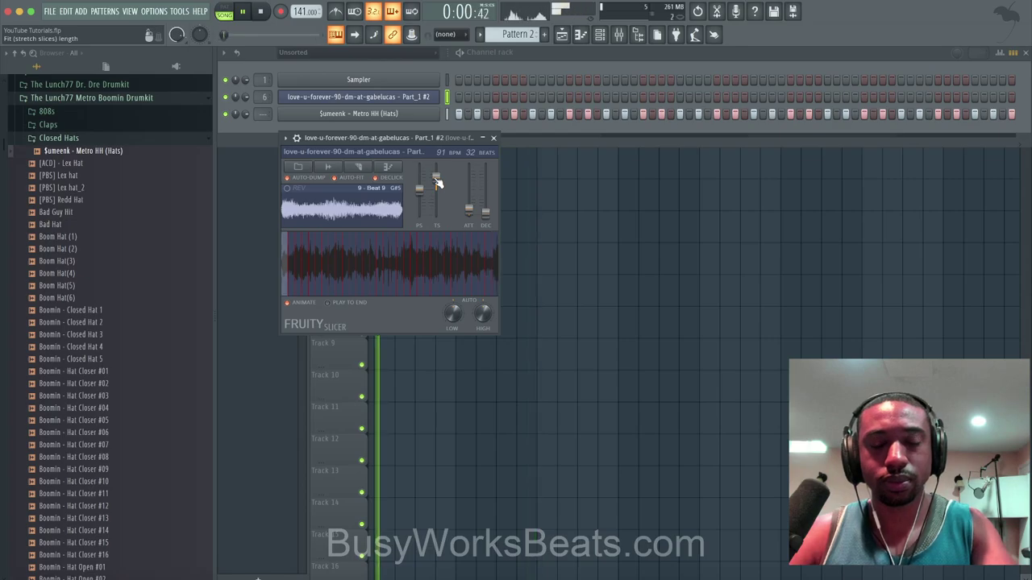
{"action": "key", "text": "space"}
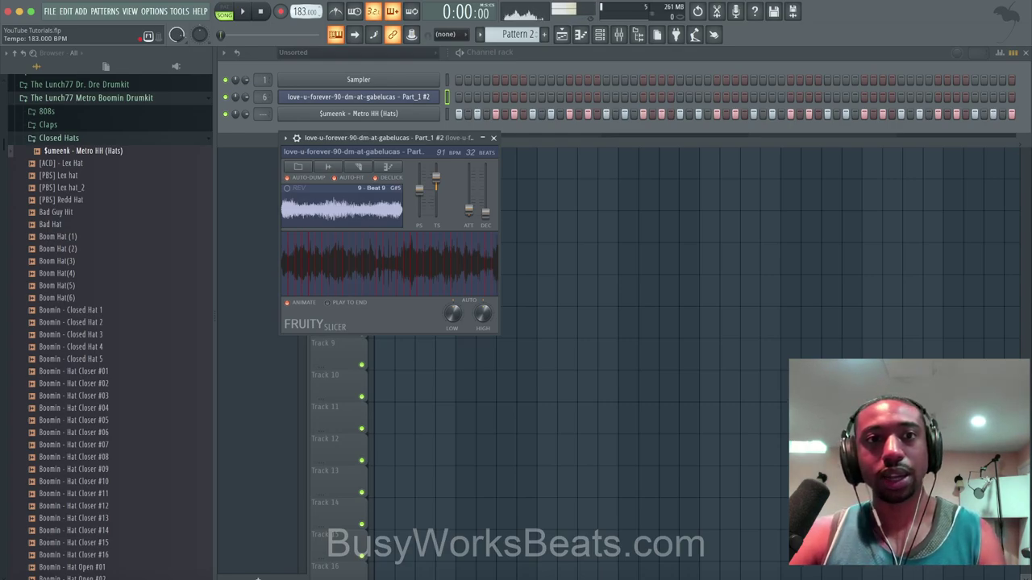
{"action": "key", "text": "space"}
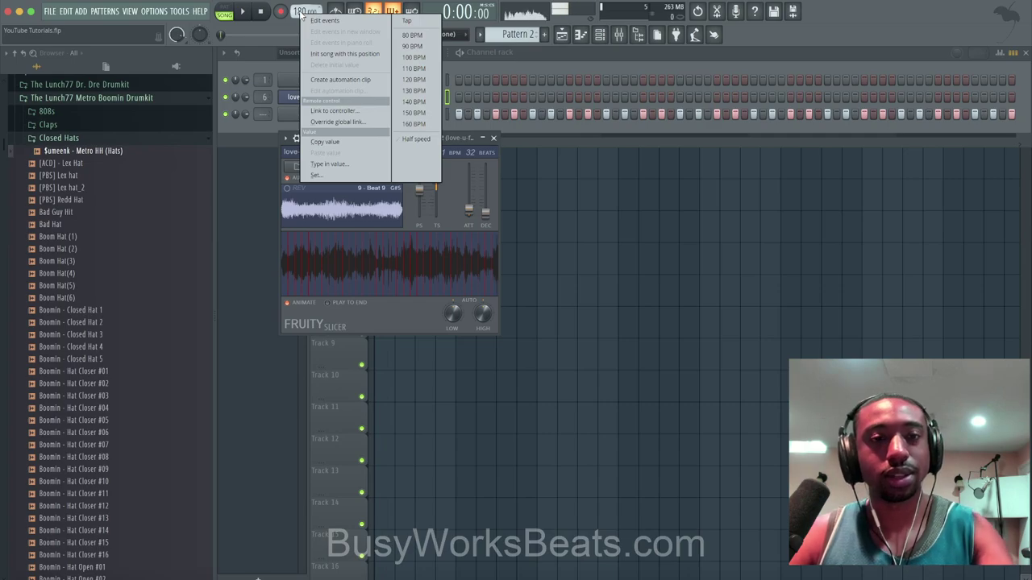
{"action": "left_click", "coordinate": [301, 12]}
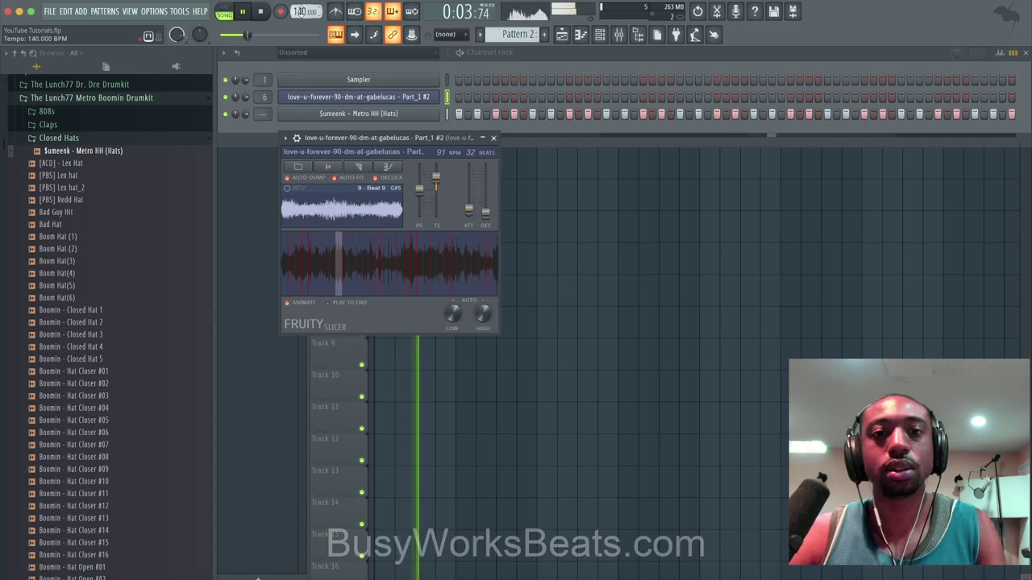
{"action": "left_click", "coordinate": [494, 139]}
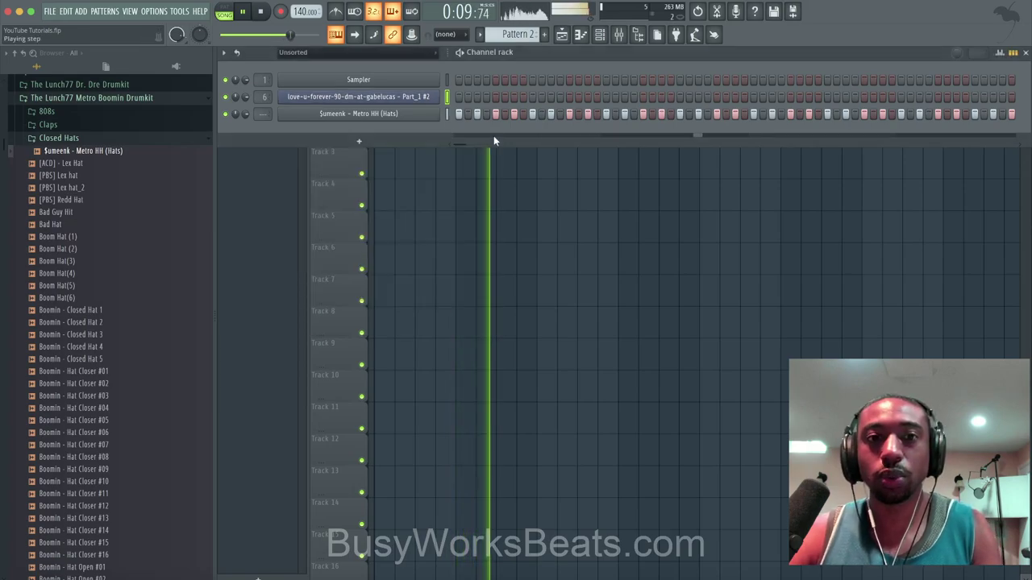
Route the $umeenk hat channel to mixer track 7, play the song with that insert selected, and return to the channel rack.
{"action": "key", "text": "ctrl+l"}
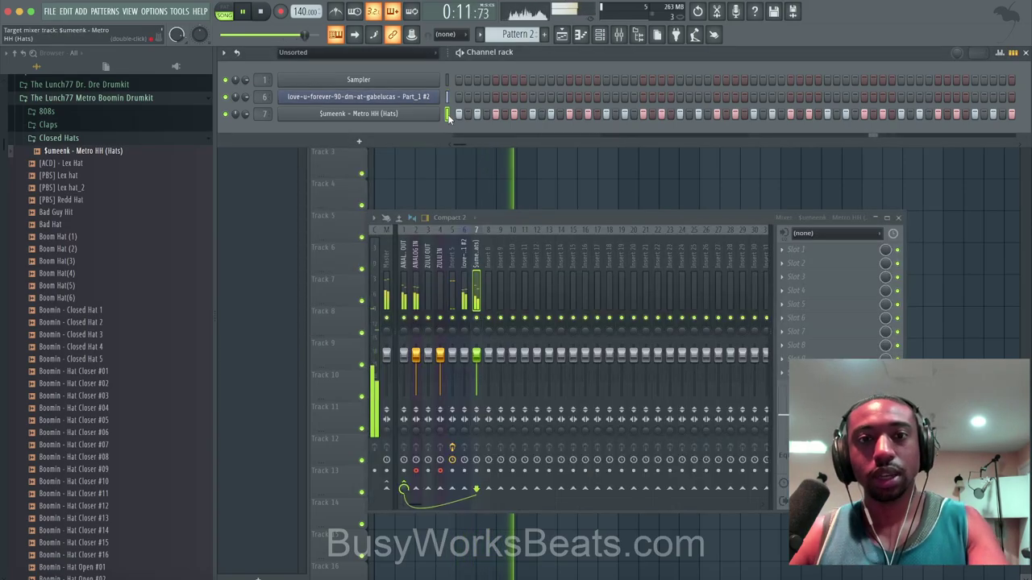
{"action": "left_click", "coordinate": [410, 97]}
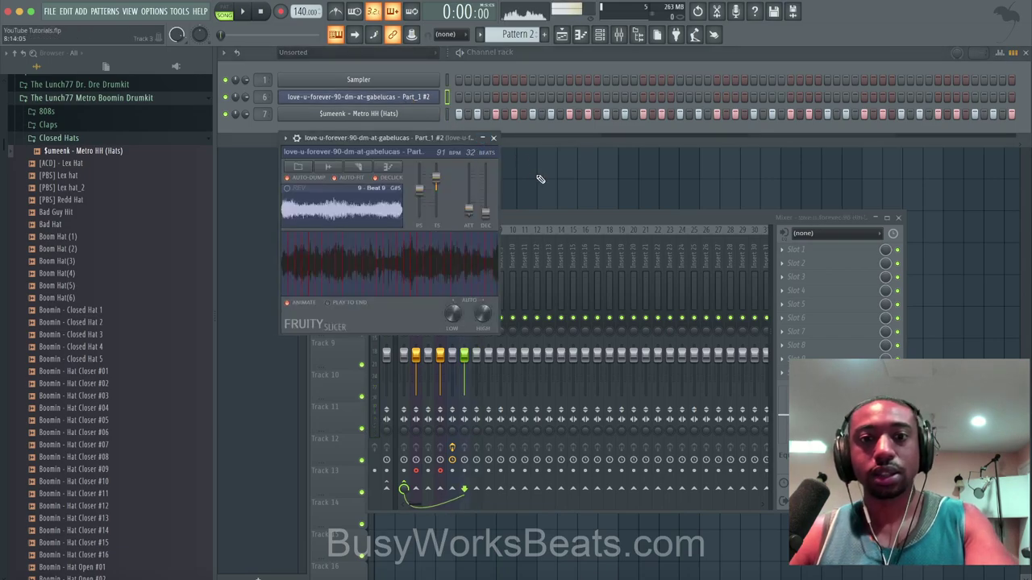
{"action": "key", "text": "space"}
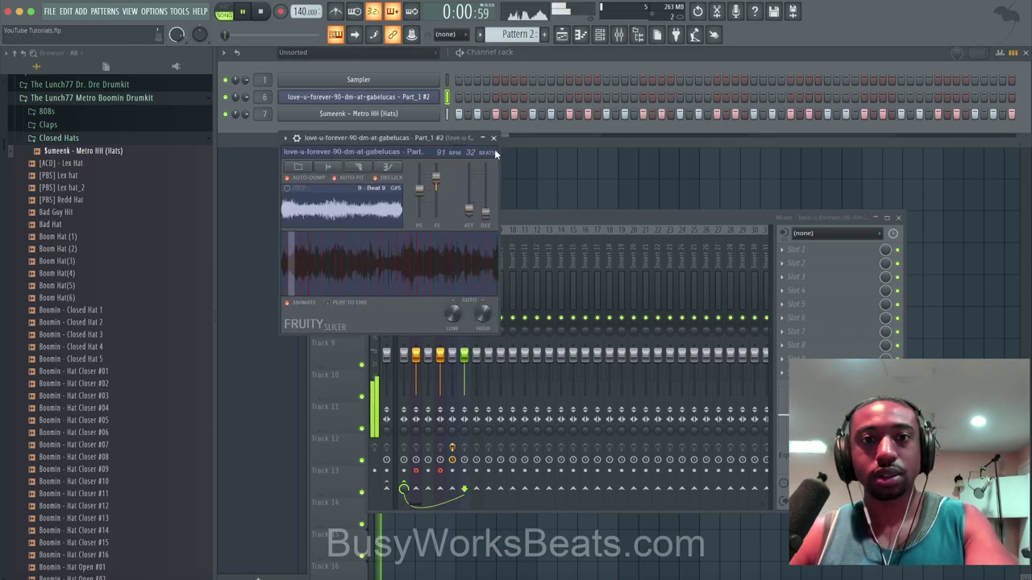
{"action": "left_click", "coordinate": [493, 137]}
{"action": "left_click", "coordinate": [478, 258]}
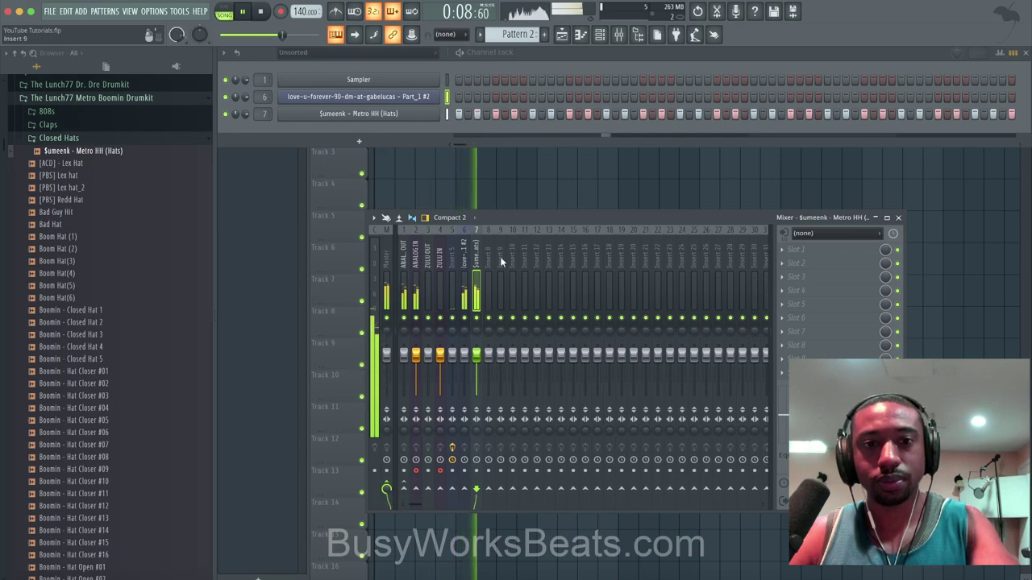
{"action": "key", "text": "F12"}
{"action": "key", "text": "F6"}
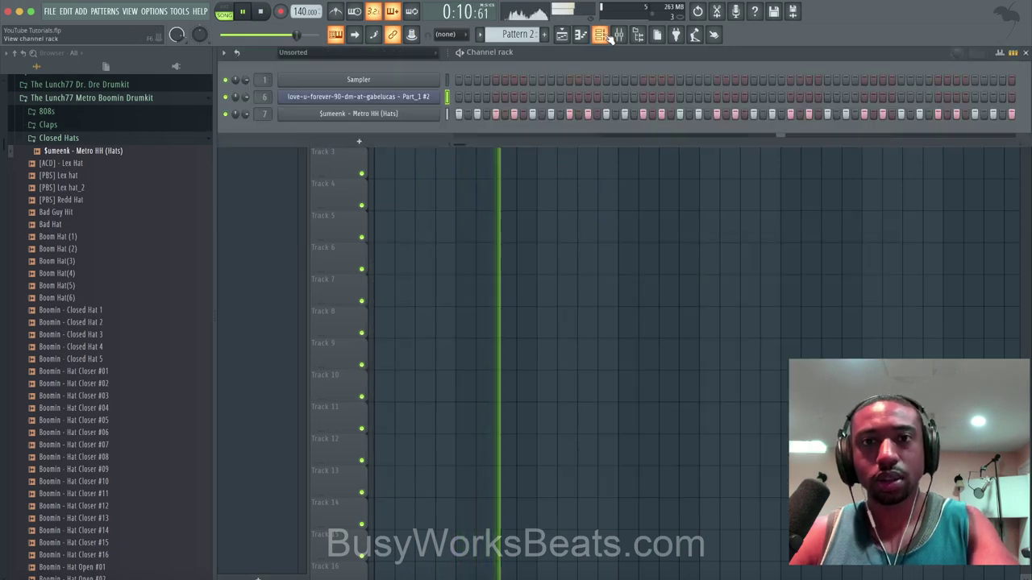
Play the song, inspect the miscellaneous channel settings of the love-u-forever slicer channel, and close its window.
{"action": "key", "text": "space"}
{"action": "left_click", "coordinate": [431, 98]}
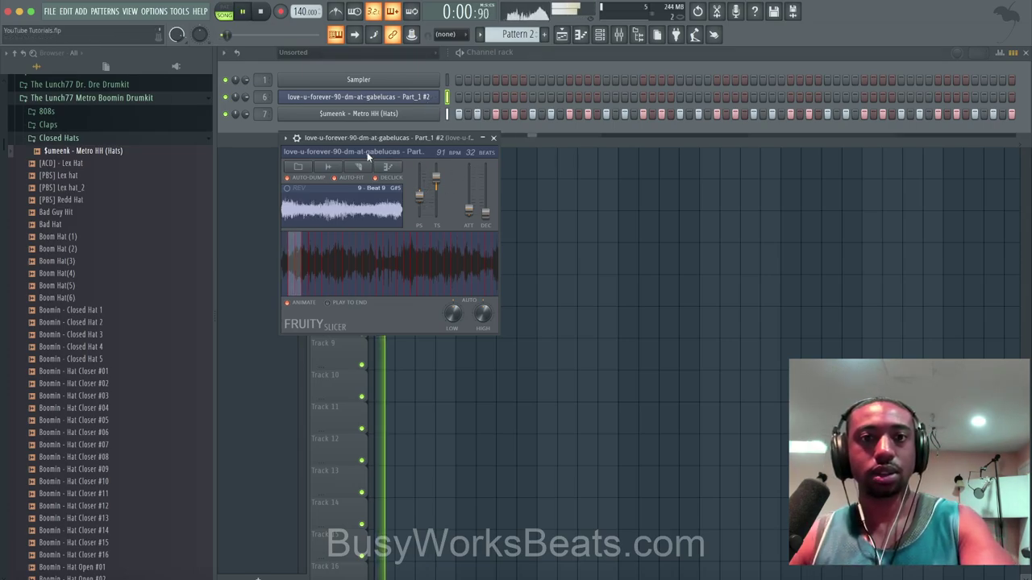
{"action": "left_click", "coordinate": [297, 139]}
{"action": "left_click", "coordinate": [345, 159]}
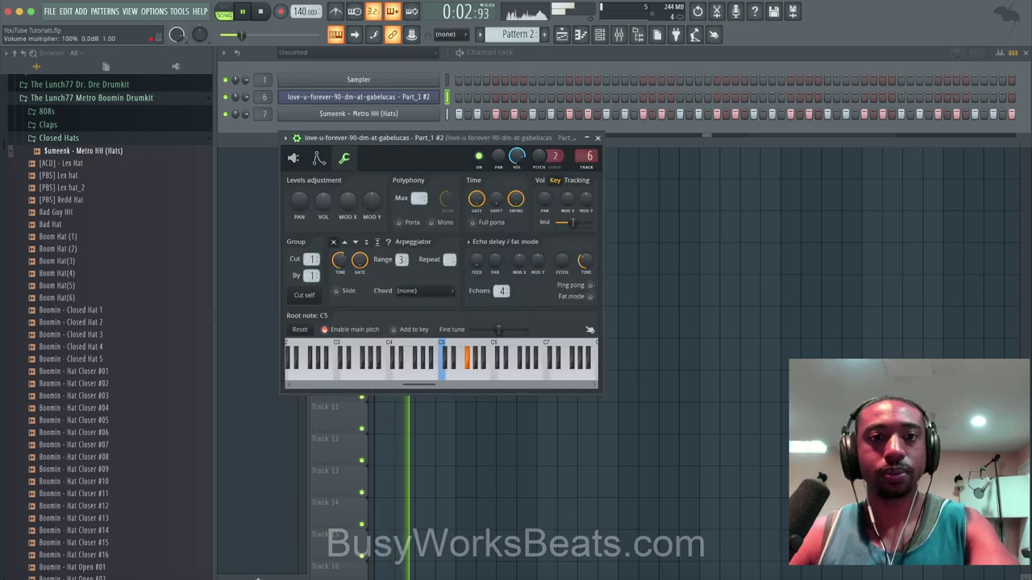
{"action": "left_click", "coordinate": [597, 138]}
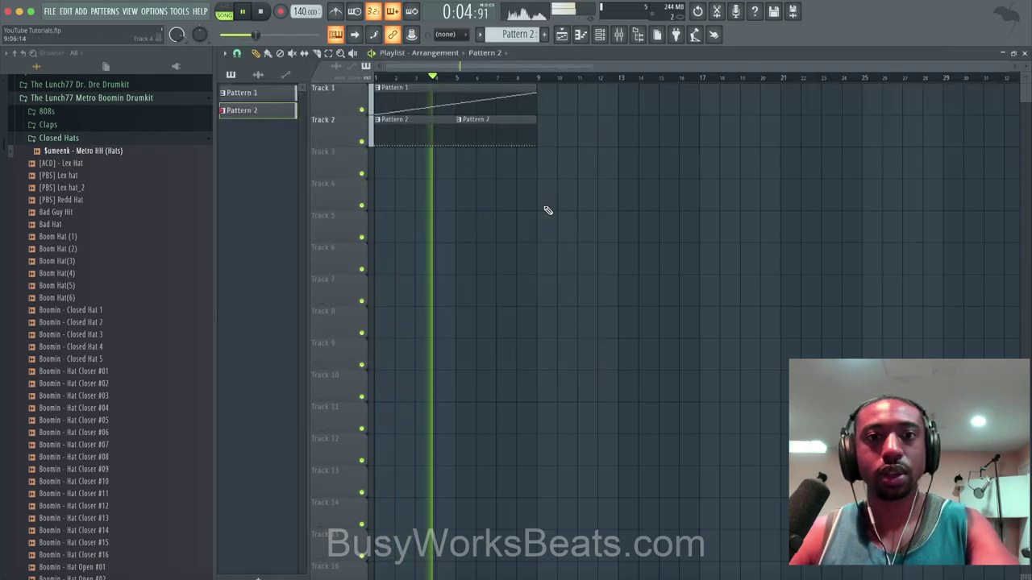
Open Pattern 1 in the piano roll and move the third and fourth slice notes to Beat 5 and Beat 6.
{"action": "key", "text": "space"}
{"action": "double_click", "coordinate": [473, 134]}
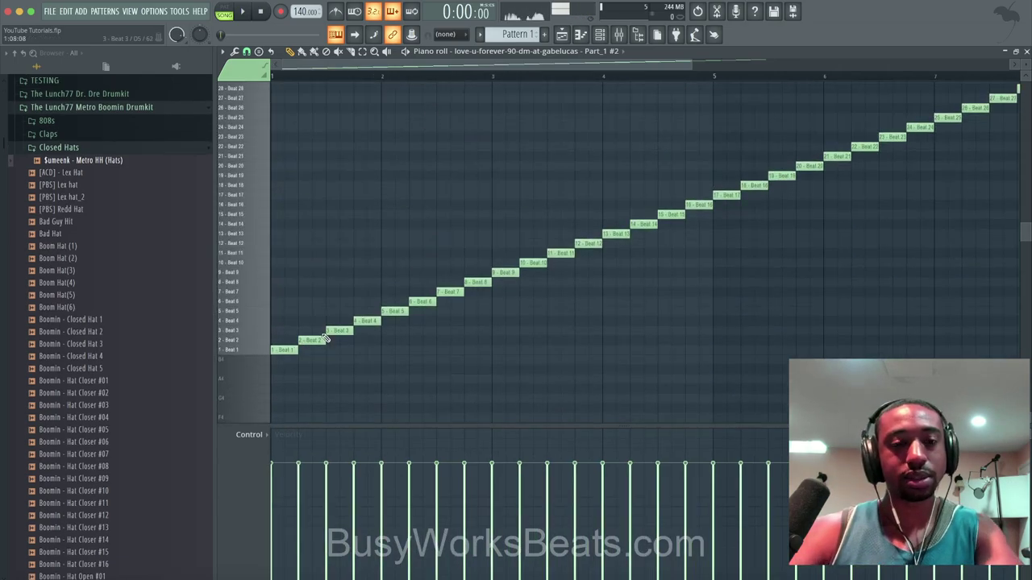
{"action": "key", "text": "space"}
{"action": "key", "text": "space"}
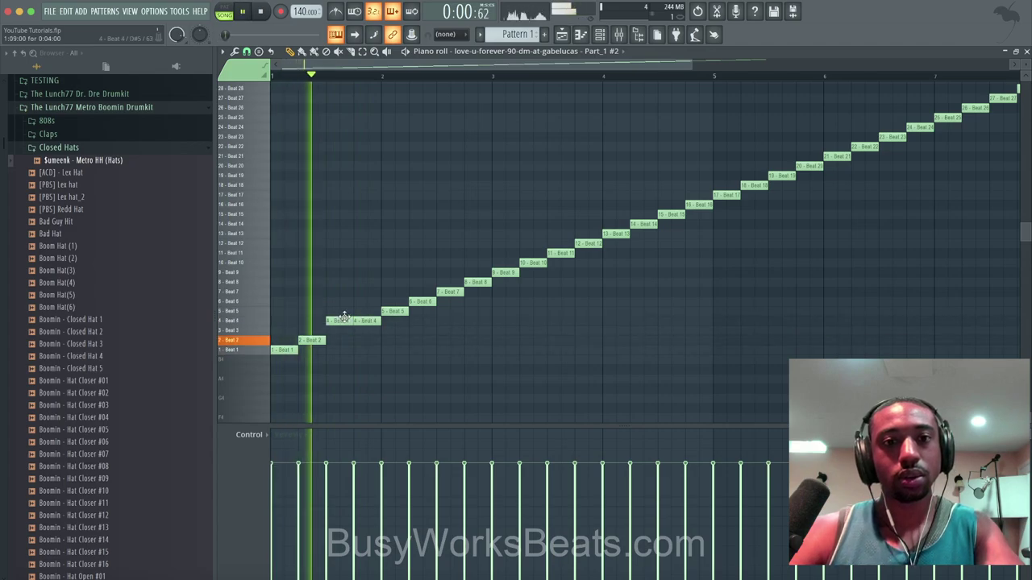
{"action": "left_click_drag", "start_coordinate": [338, 320], "coordinate": [339, 311]}
{"action": "key", "text": "space"}
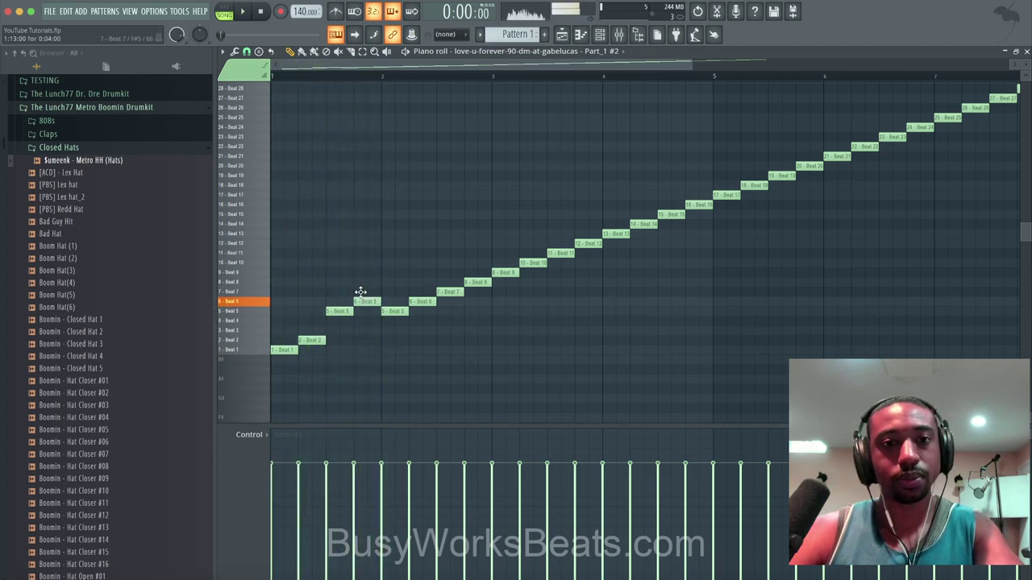
Move the fifth to eighth slice notes to Beat 7, Beat 8, Beat 10 and Beat 11, auditioning the sequence.
{"action": "key", "text": "space"}
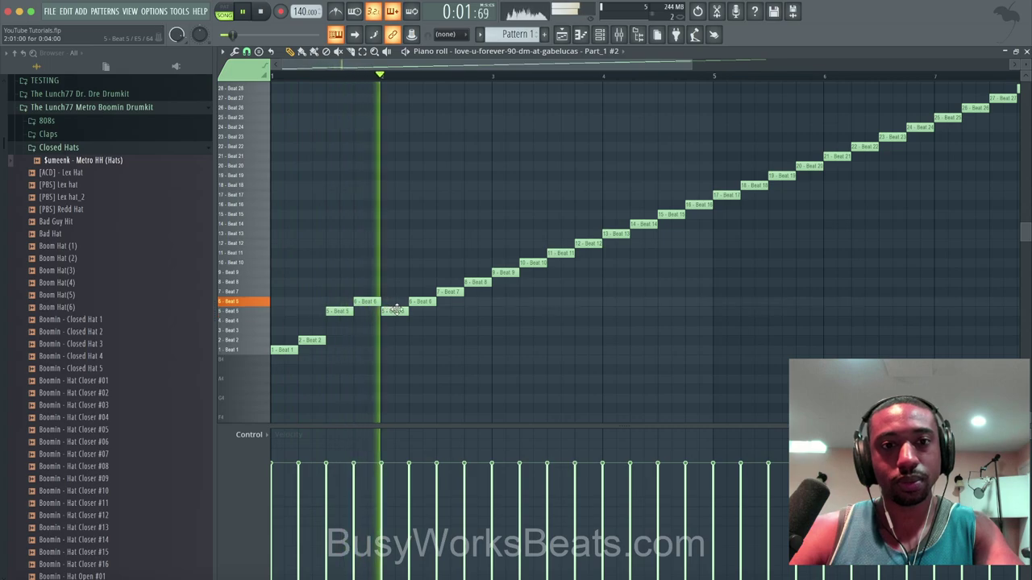
{"action": "key", "text": "space"}
{"action": "key", "text": "space"}
{"action": "left_click_drag", "start_coordinate": [395, 310], "coordinate": [395, 350]}
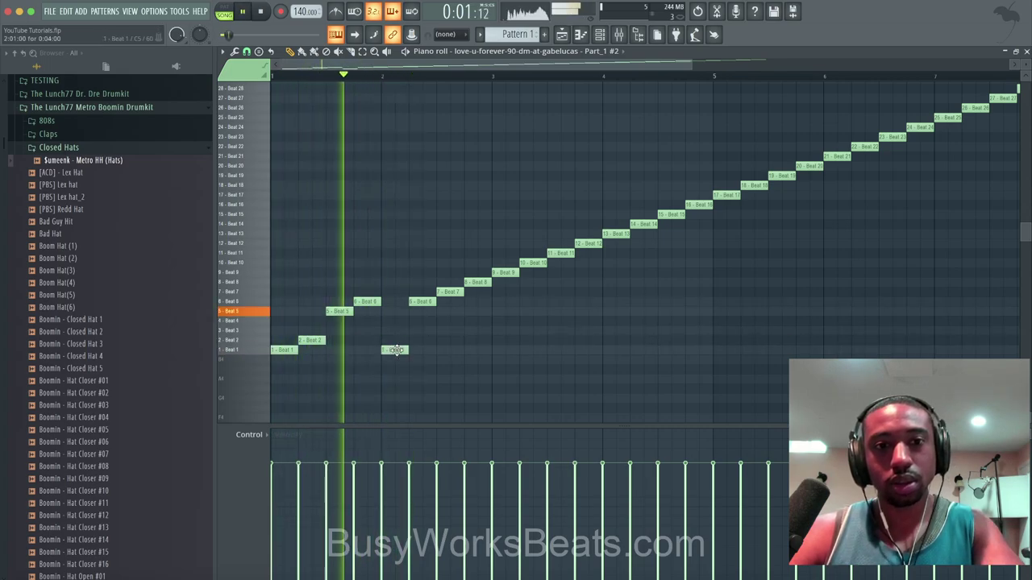
{"action": "key", "text": "space"}
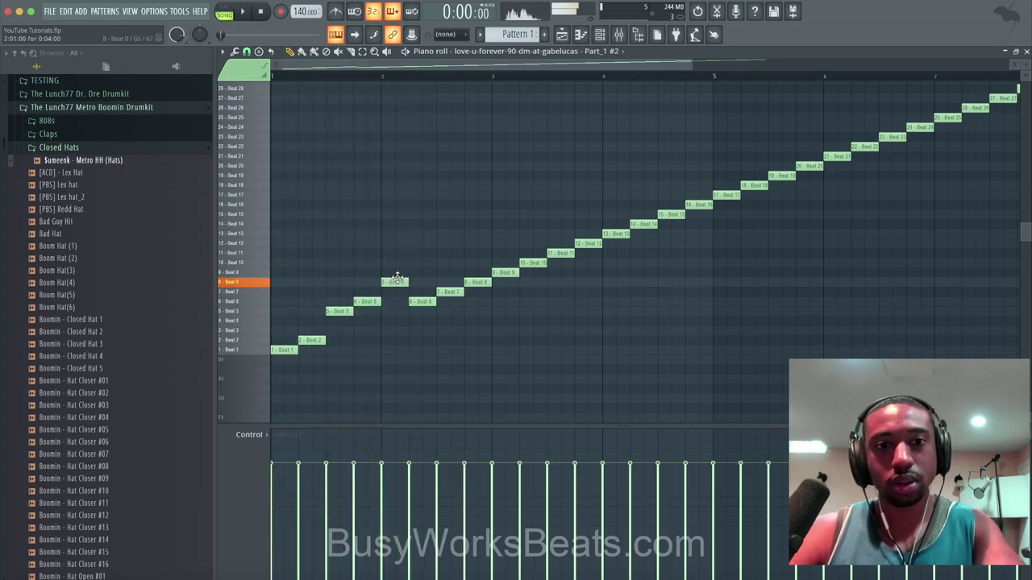
{"action": "left_click_drag", "start_coordinate": [424, 300], "coordinate": [475, 252]}
{"action": "key", "text": "space"}
{"action": "key", "text": "space"}
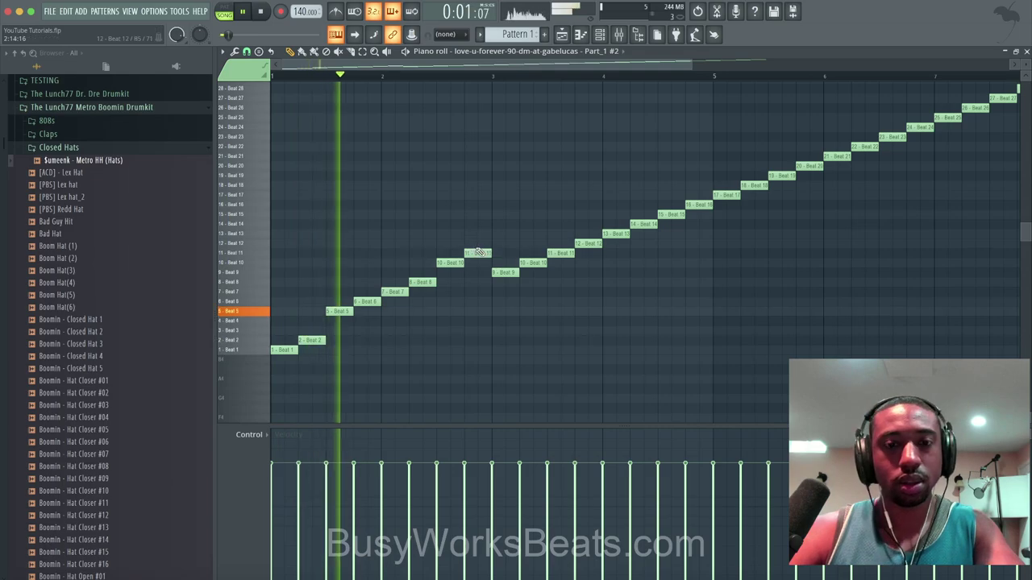
Delete all slice notes that follow the Beat 9 note at the start of bar 3.
{"action": "scroll", "coordinate": [513, 276], "scroll_direction": "down", "scroll_amount": 1}
{"action": "scroll", "coordinate": [514, 276], "scroll_direction": "down", "scroll_amount": 1}
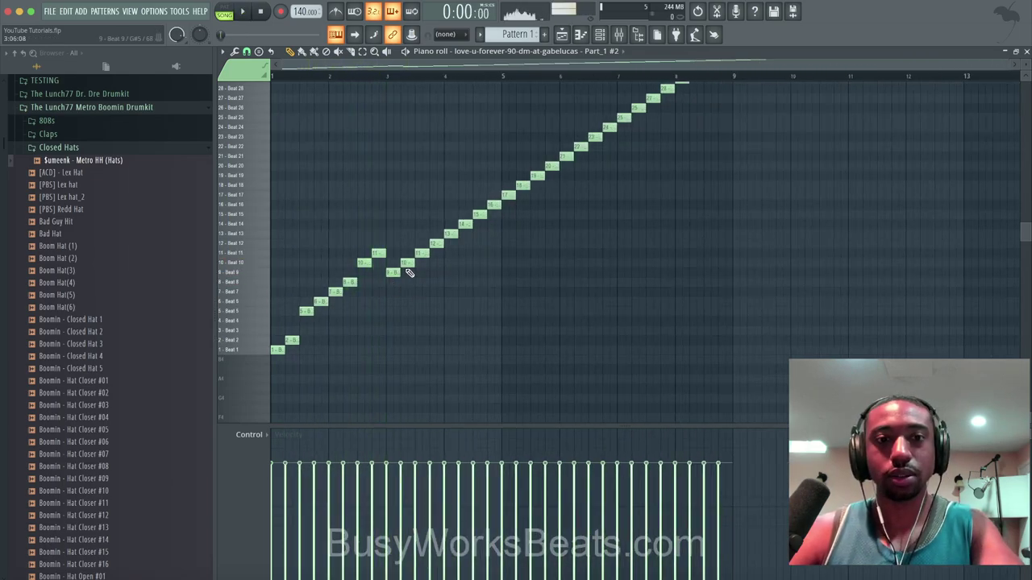
{"action": "left_click_drag", "start_coordinate": [408, 273], "coordinate": [717, 88]}
{"action": "key", "text": "Delete"}
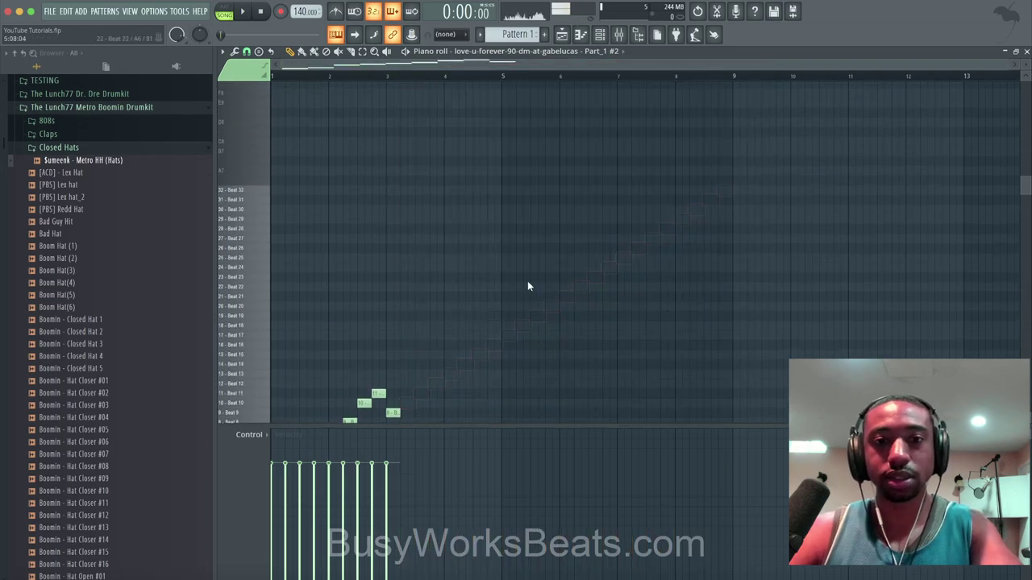
{"action": "scroll", "coordinate": [528, 286], "scroll_direction": "down", "scroll_amount": 5}
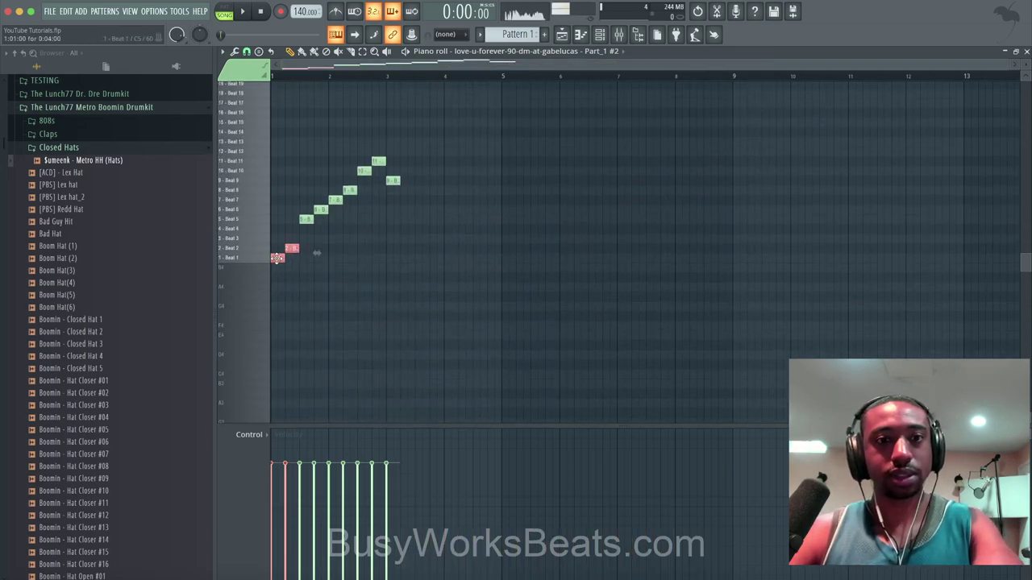
Copy the first two slice notes into bar 3 and delete the copied Beat 1 note, keeping Beat 2 after Beat 9.
{"action": "key", "text": "space"}
{"action": "mouse_move", "coordinate": [386, 260]}
{"action": "left_mouse_down"}
{"action": "mouse_move", "coordinate": [407, 259]}
{"action": "mouse_move", "coordinate": [390, 259]}
{"action": "left_mouse_up"}
{"action": "right_click", "coordinate": [390, 258]}
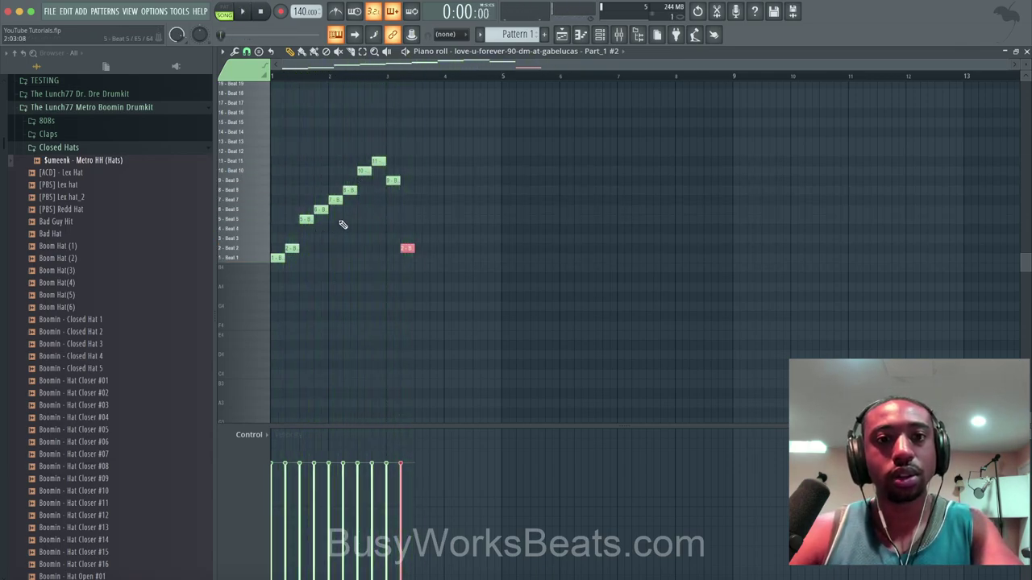
Duplicate the Beat 5, 6, 7, 8 and 10 notes so they follow the copied Beat 2 note.
{"action": "key", "text": "space"}
{"action": "left_click_drag", "start_coordinate": [369, 245], "coordinate": [305, 157]}
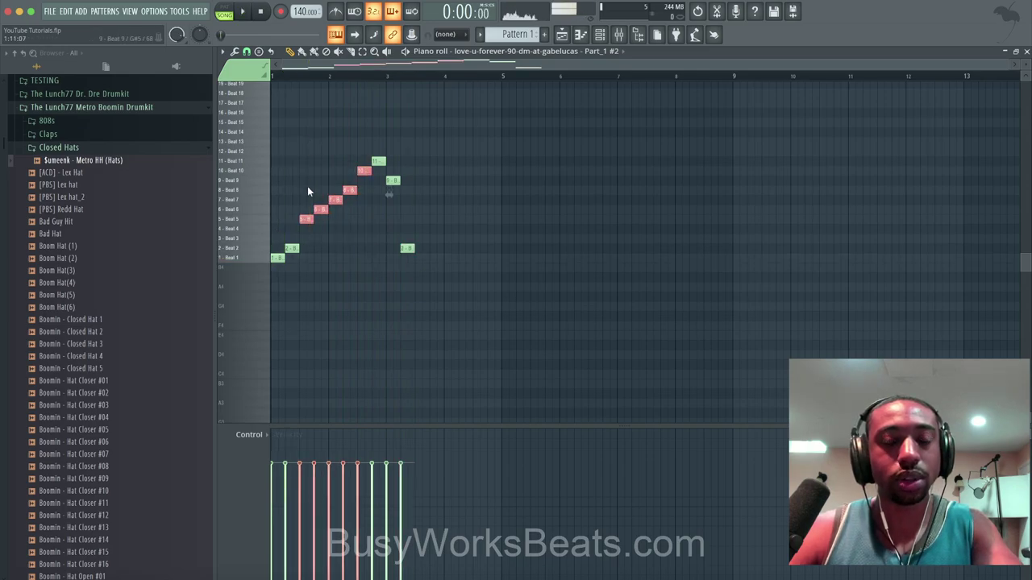
{"action": "key", "text": "ctrl+b"}
{"action": "left_click", "coordinate": [432, 260]}
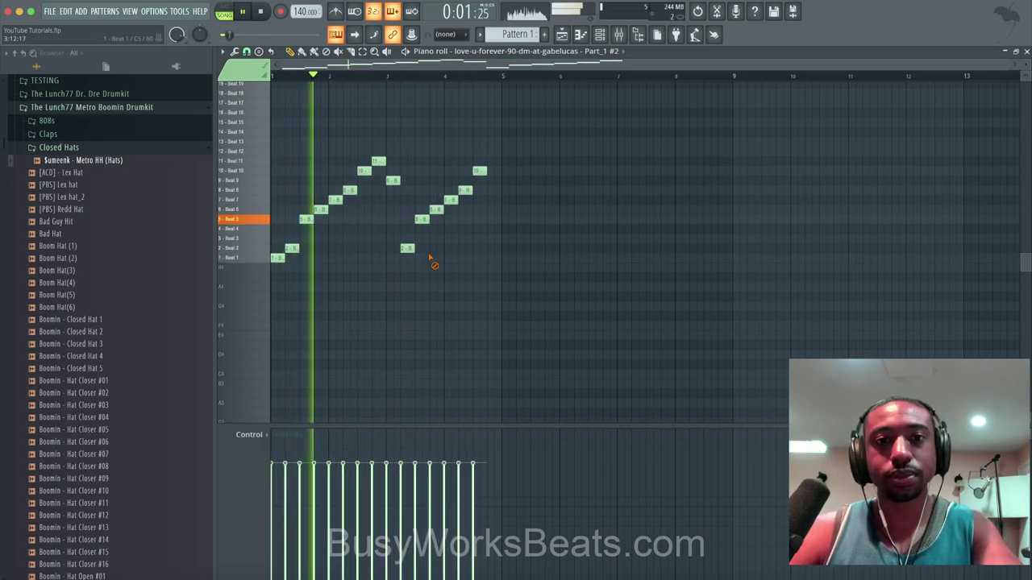
{"action": "left_click_drag", "start_coordinate": [501, 232], "coordinate": [425, 150]}
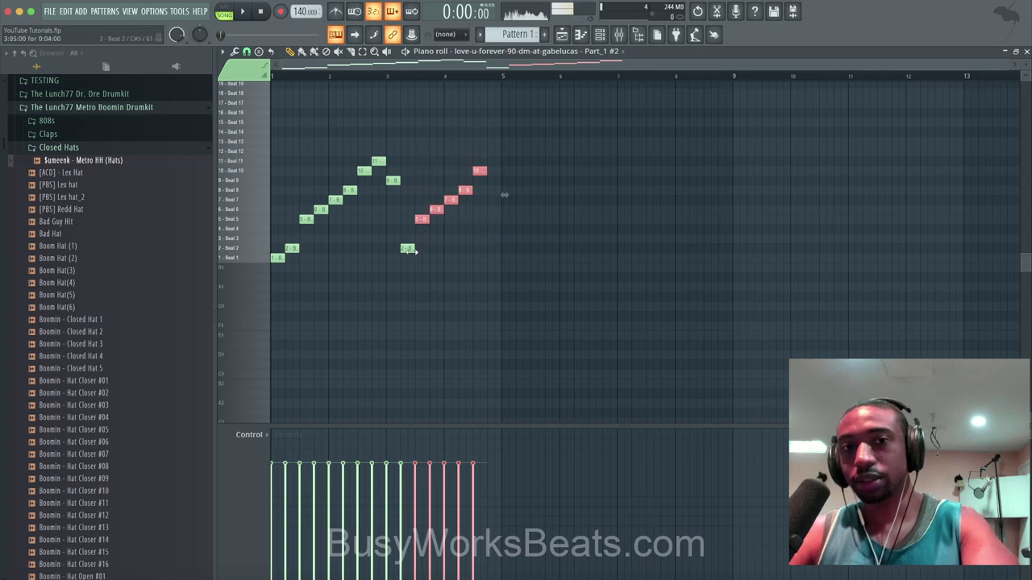
Play back the sequence and add a Beat 9 note as the last note of bar 4.
{"action": "key", "text": "space"}
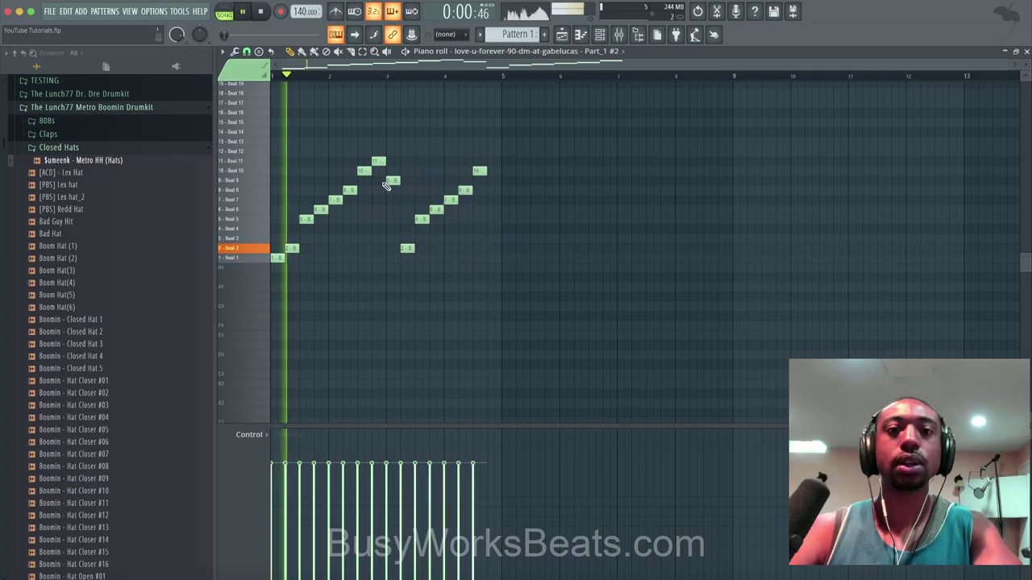
{"action": "scroll", "coordinate": [341, 212], "scroll_direction": "up", "scroll_amount": 6}
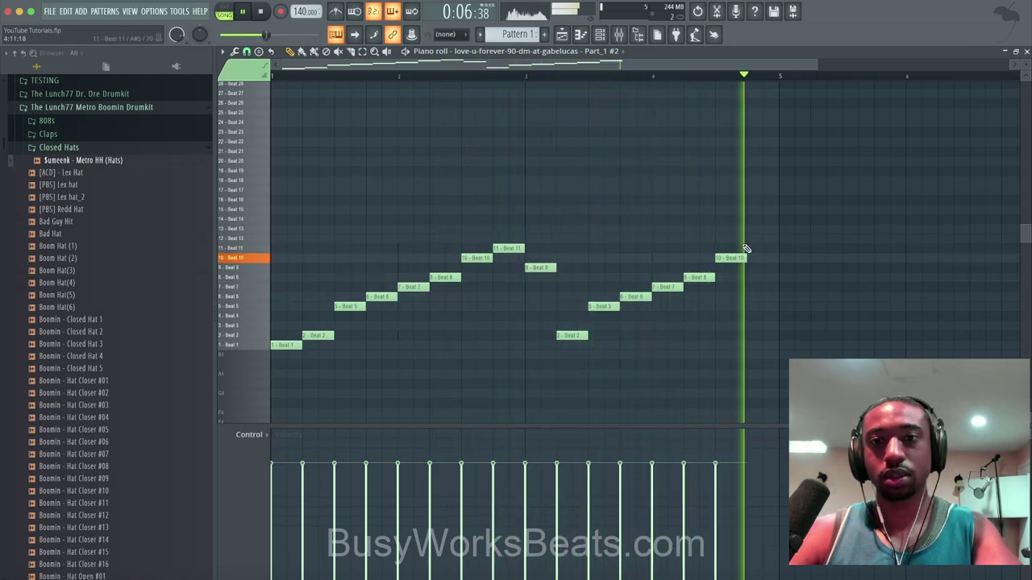
{"action": "key", "text": "space"}
{"action": "key", "text": "space"}
{"action": "scroll", "coordinate": [738, 338], "scroll_direction": "down", "scroll_amount": 1}
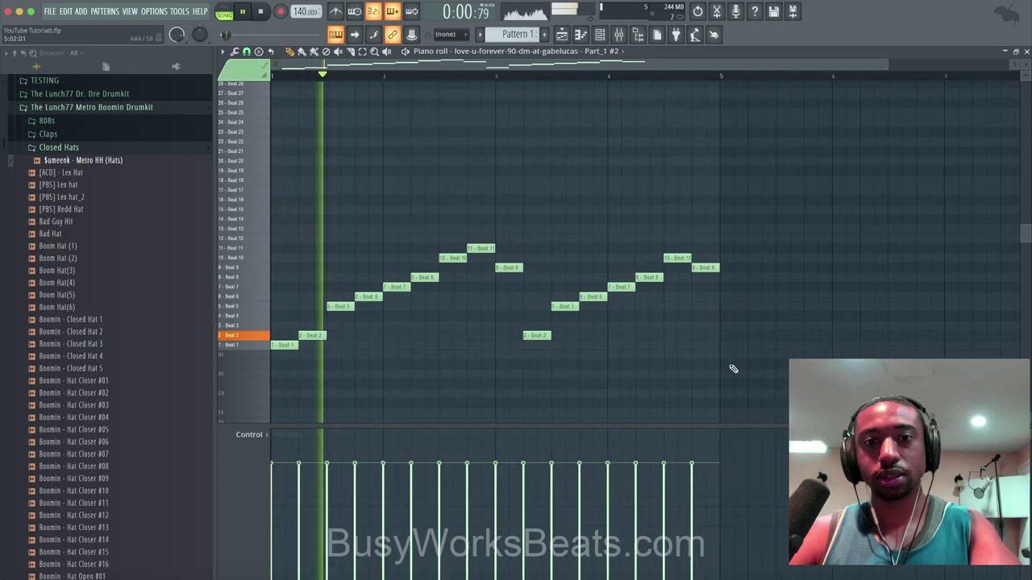
Copy the whole four-bar slice sequence to bars 5 to 8 and play it back.
{"action": "key", "text": "space"}
{"action": "left_click_drag", "start_coordinate": [774, 375], "coordinate": [295, 263]}
{"action": "left_click_drag", "start_coordinate": [283, 342], "coordinate": [722, 338]}
{"action": "key", "text": "space"}
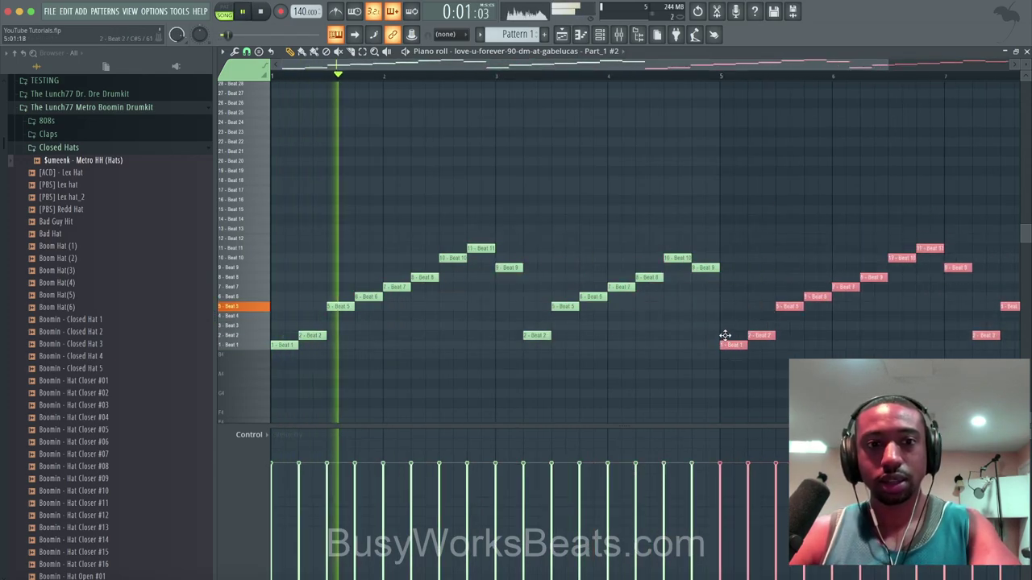
{"action": "scroll", "coordinate": [722, 342], "scroll_direction": "right", "scroll_amount": 4}
{"action": "scroll", "coordinate": [693, 344], "scroll_direction": "down", "scroll_amount": 2}
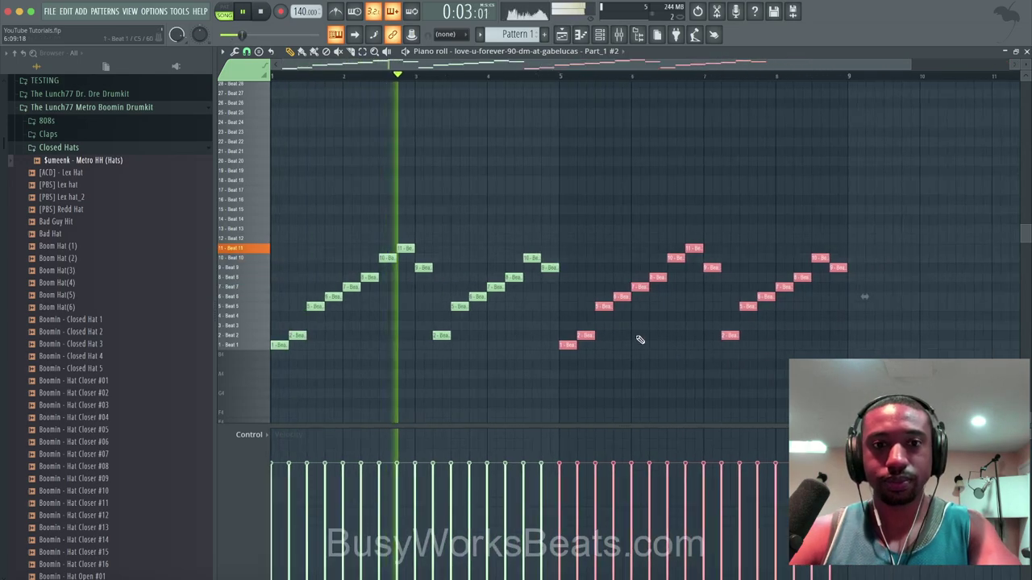
{"action": "left_click", "coordinate": [559, 309]}
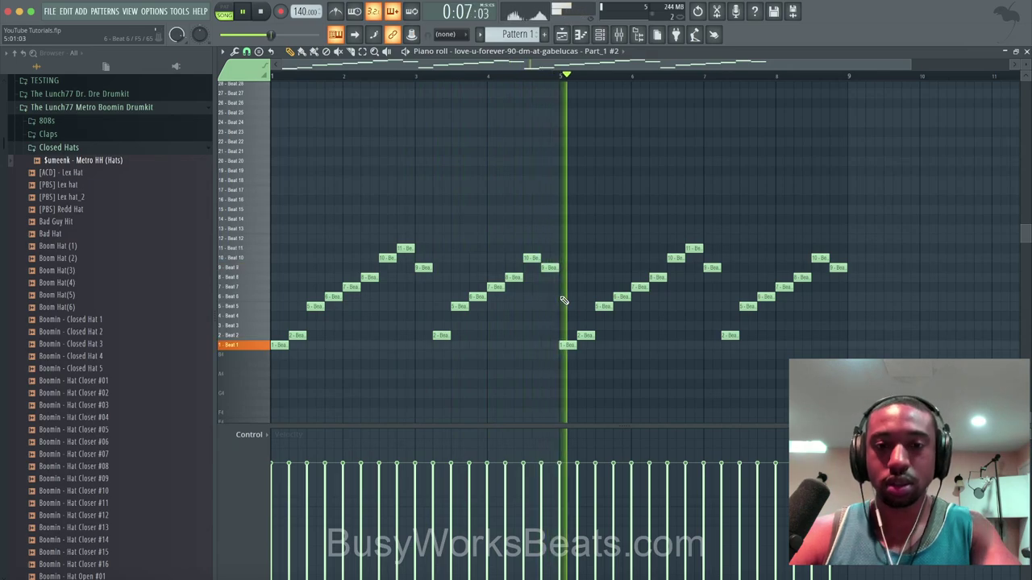
{"action": "key", "text": "space"}
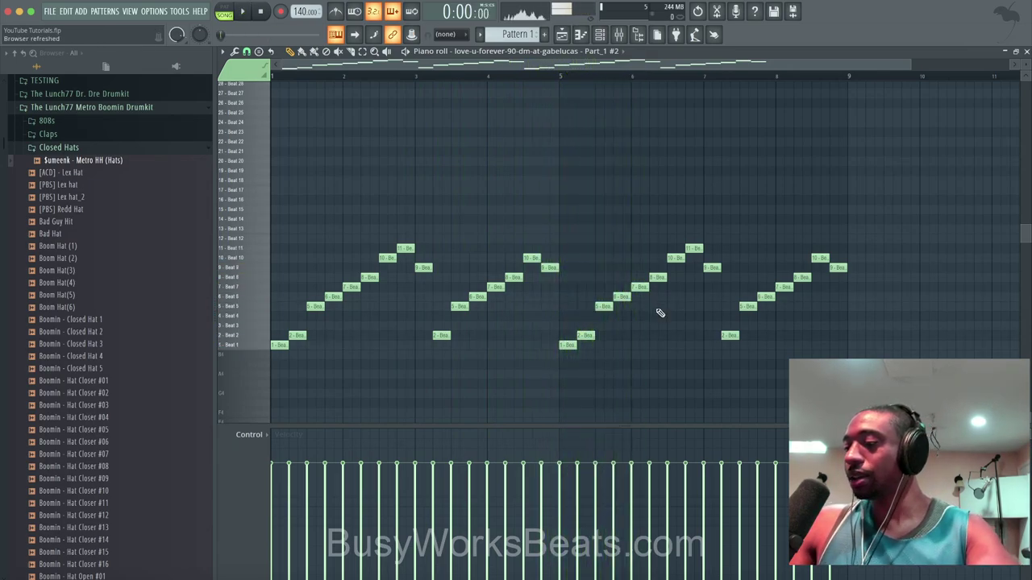
Move the Beat 10 and Beat 11 notes in bar 6 to Beat 19 and Beat 23, auditioning from bar 5.
{"action": "key", "text": "space"}
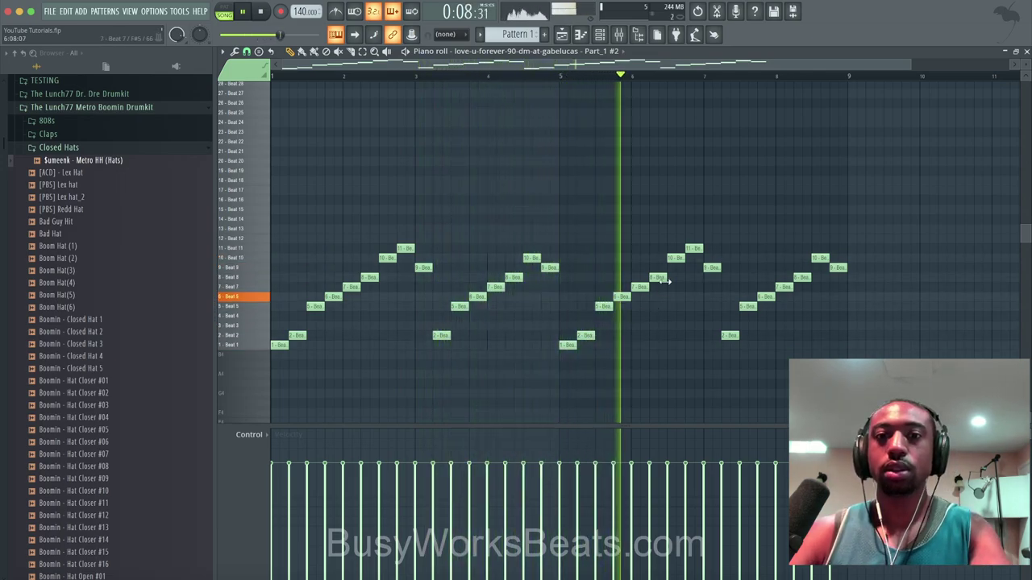
{"action": "key", "text": "space"}
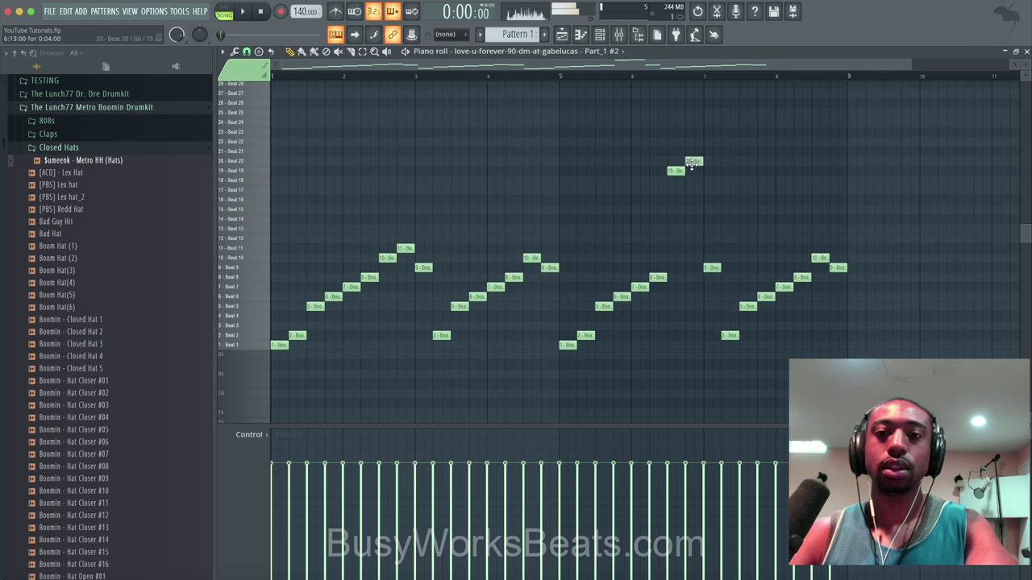
{"action": "key", "text": "space"}
{"action": "left_click", "coordinate": [575, 77]}
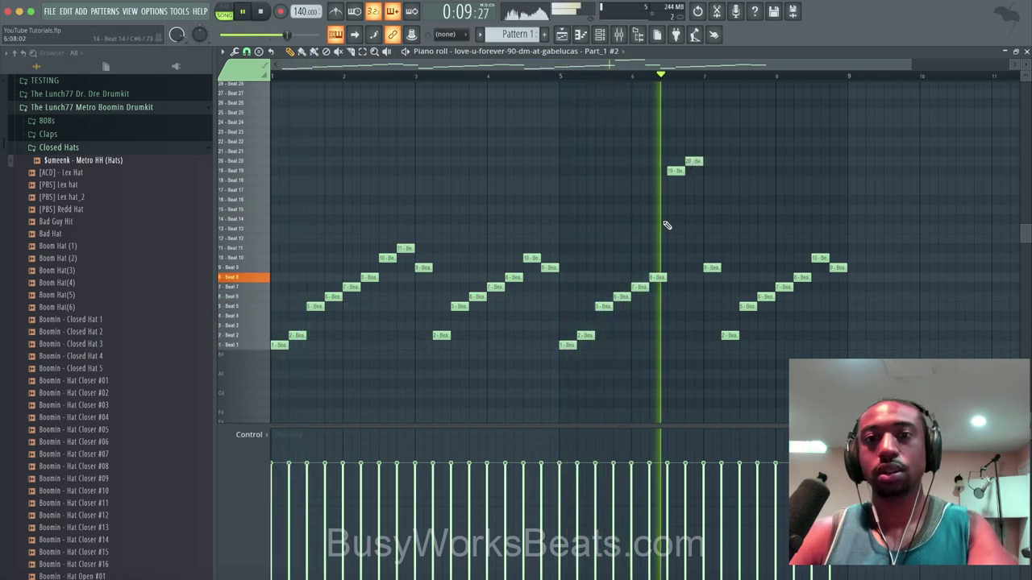
{"action": "key", "text": "space"}
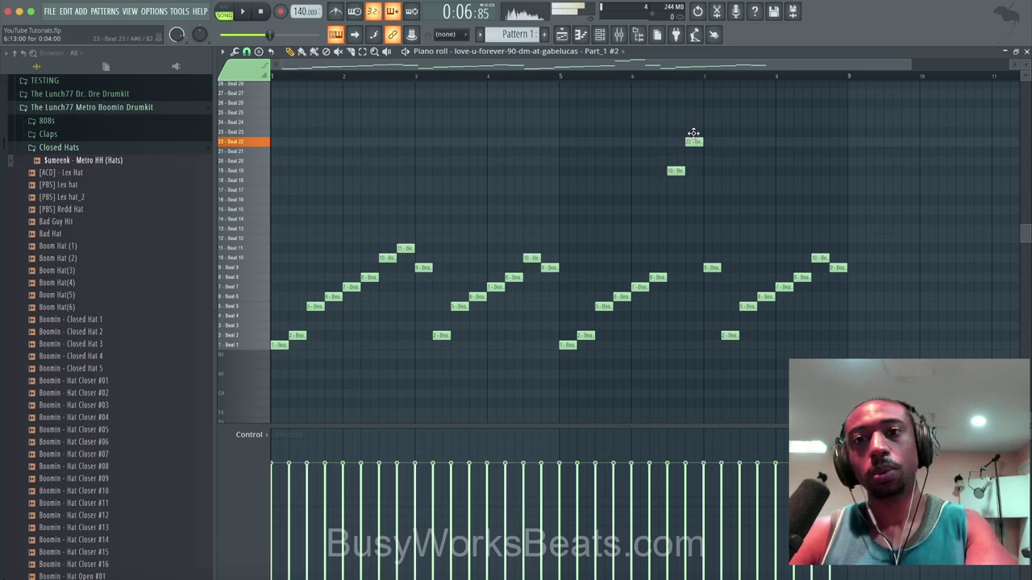
{"action": "key", "text": "space"}
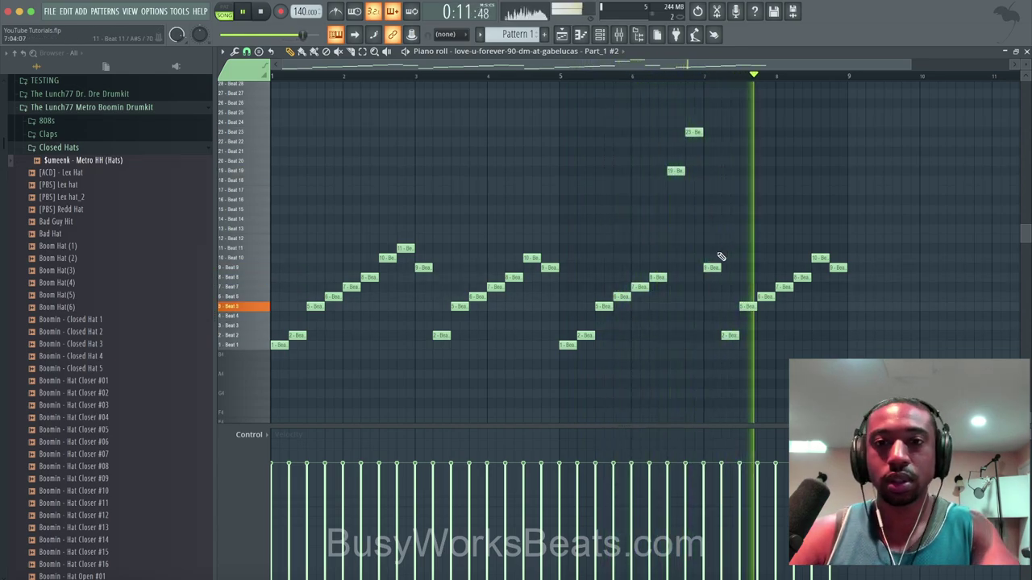
{"action": "key", "text": "space"}
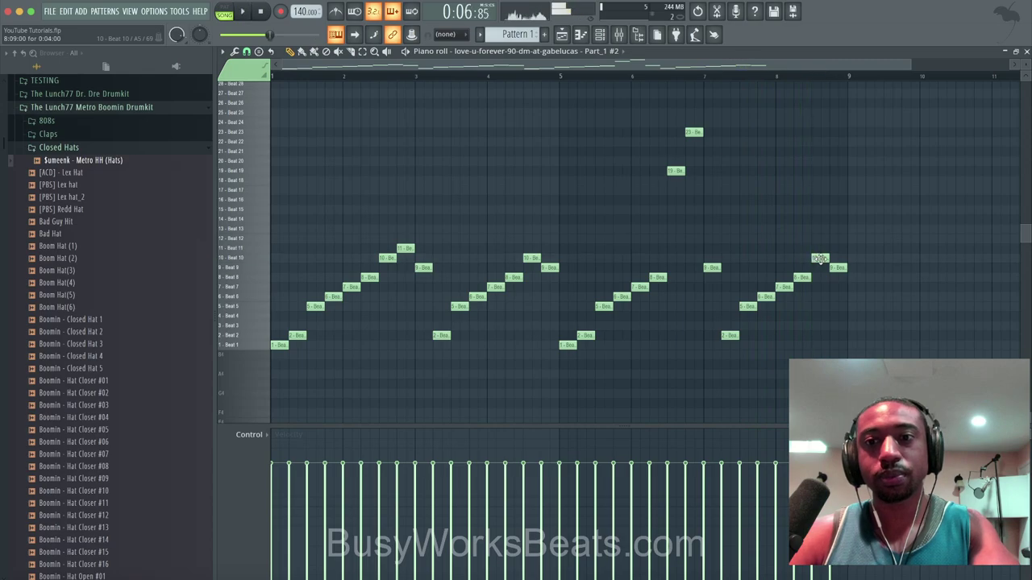
Play the song, close the piano roll, and show Pattern 2 in the channel rack.
{"action": "key", "text": "space"}
{"action": "left_click", "coordinate": [1026, 51]}
{"action": "left_click", "coordinate": [1026, 51]}
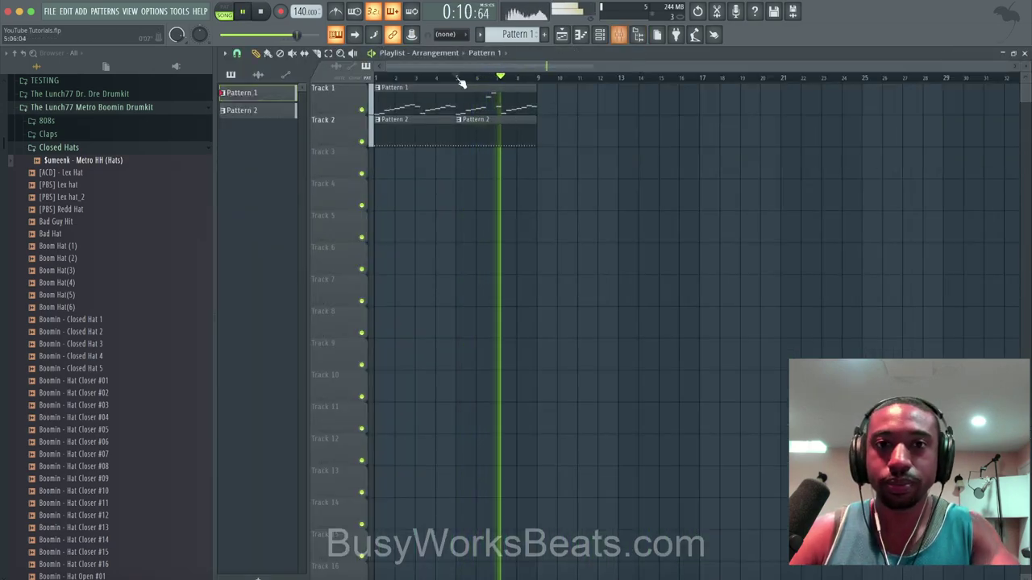
{"action": "left_click", "coordinate": [607, 41]}
{"action": "left_click", "coordinate": [608, 42]}
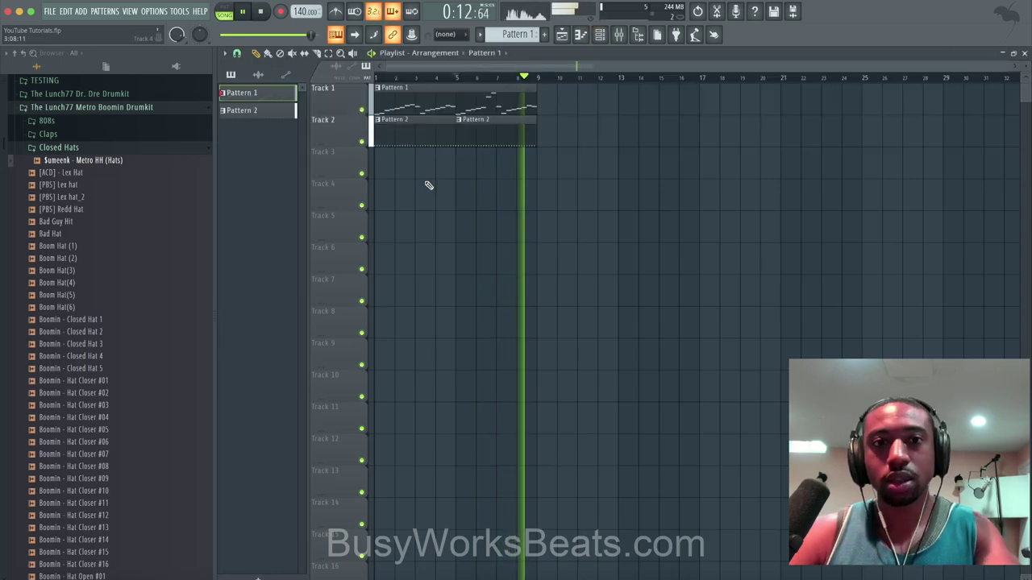
{"action": "left_click", "coordinate": [608, 42]}
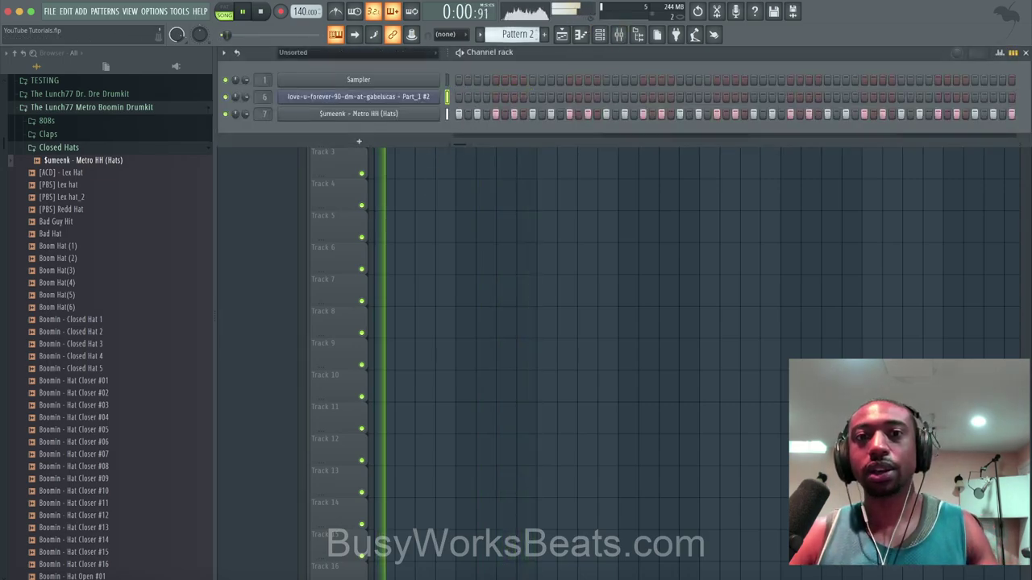
Audition the first samples in the Claps folder and load 12kb - metro Clap into a new channel.
{"action": "left_click", "coordinate": [65, 148]}
{"action": "left_click", "coordinate": [71, 135]}
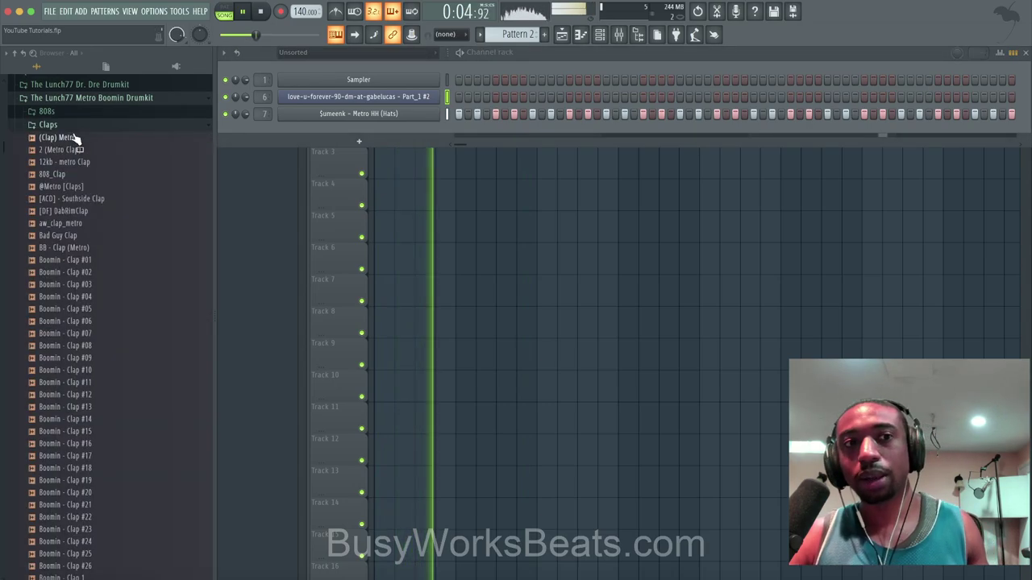
{"action": "left_click", "coordinate": [82, 138]}
{"action": "left_click", "coordinate": [83, 149]}
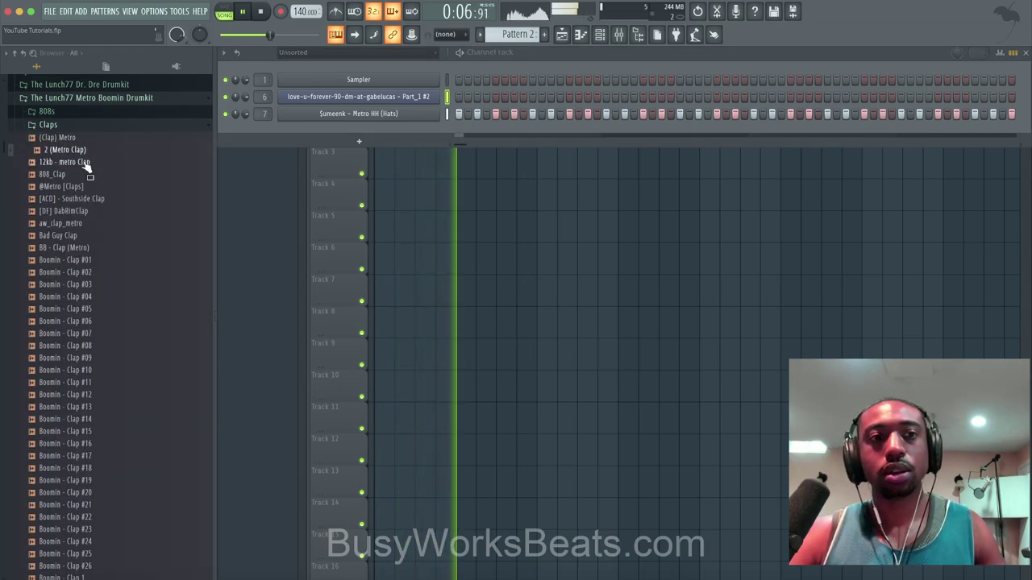
{"action": "left_click", "coordinate": [83, 162]}
{"action": "right_click", "coordinate": [86, 163]}
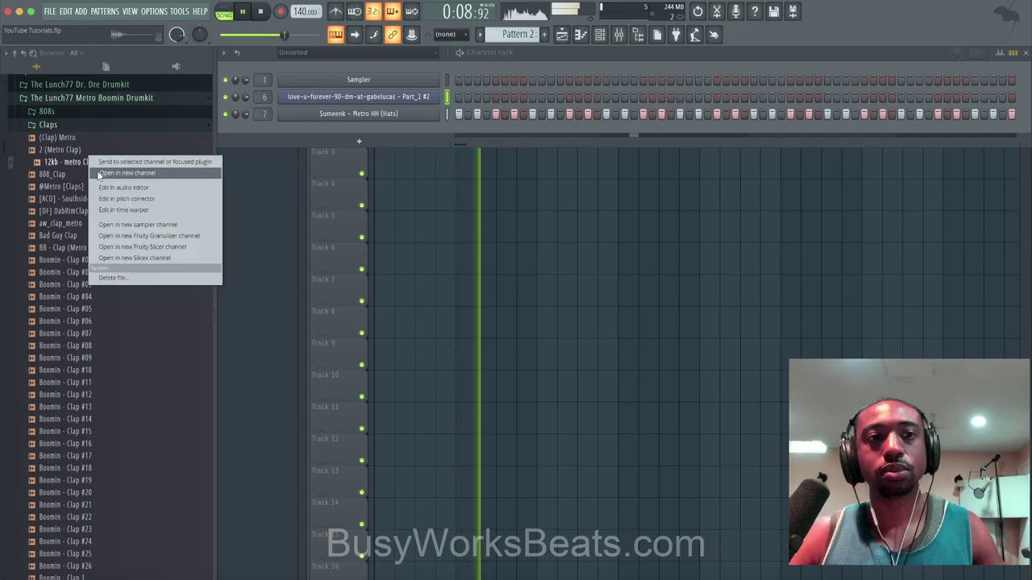
{"action": "left_click", "coordinate": [98, 175]}
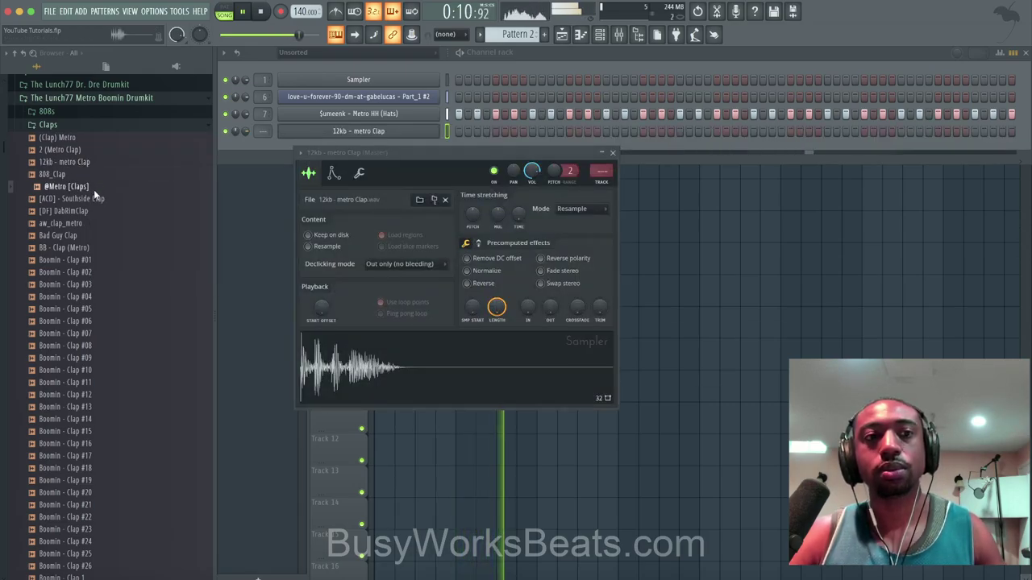
{"action": "right_click", "coordinate": [93, 190]}
{"action": "left_click", "coordinate": [102, 194]}
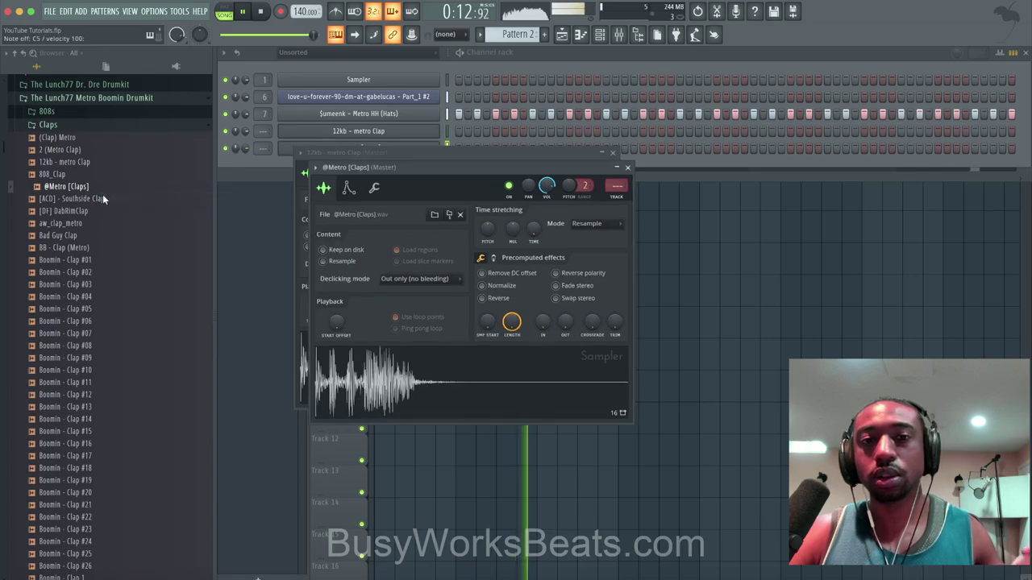
{"action": "left_click", "coordinate": [627, 168]}
{"action": "left_click", "coordinate": [680, 148]}
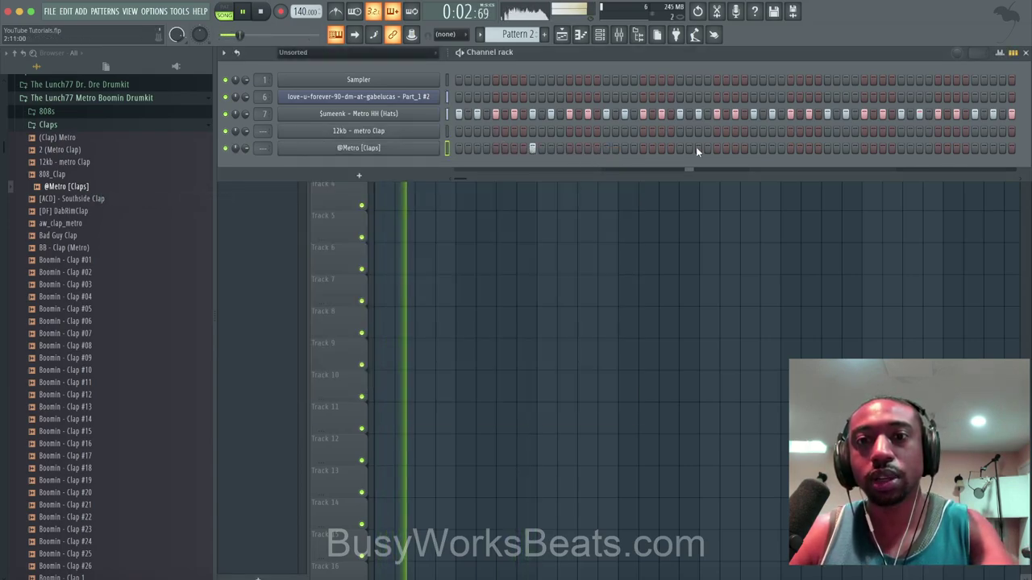
{"action": "left_click", "coordinate": [827, 148]}
{"action": "key", "text": "F6"}
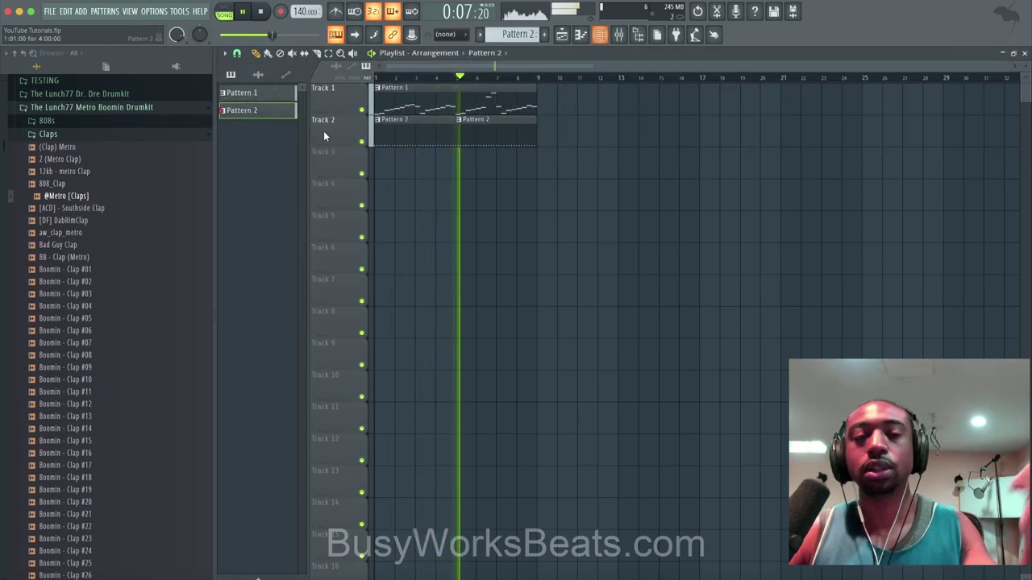
Audition !Savage Mode [Snare] from the drumkit's Snares folder and load it into a new channel.
{"action": "left_click", "coordinate": [48, 134]}
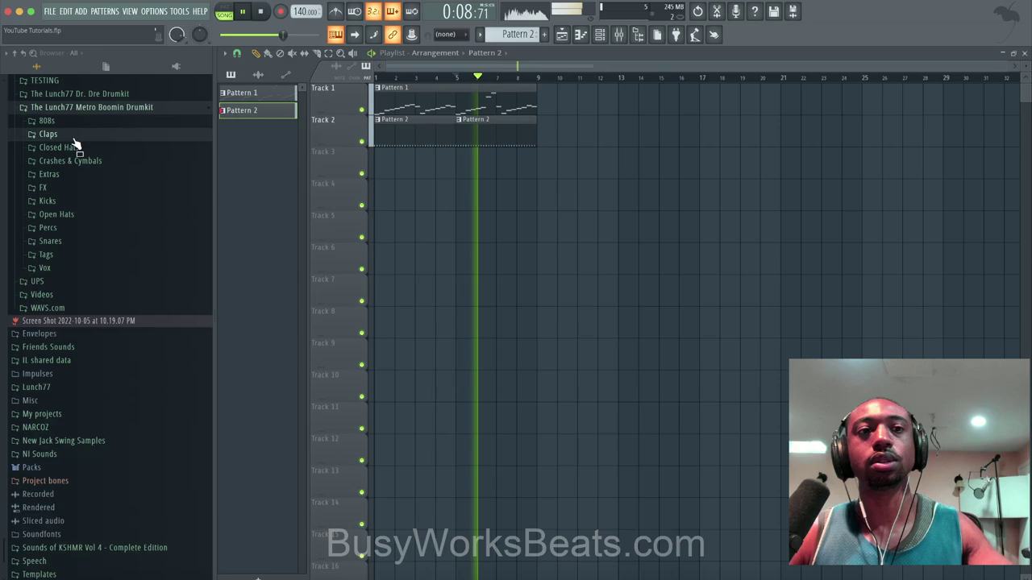
{"action": "left_click", "coordinate": [73, 242]}
{"action": "left_click", "coordinate": [87, 246]}
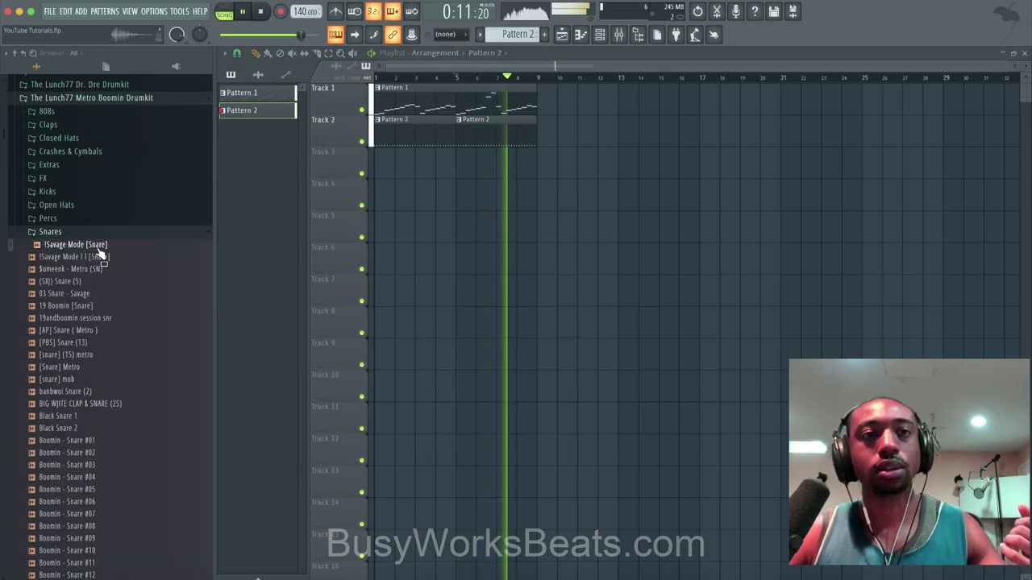
{"action": "right_click", "coordinate": [97, 247]}
{"action": "left_click", "coordinate": [114, 251]}
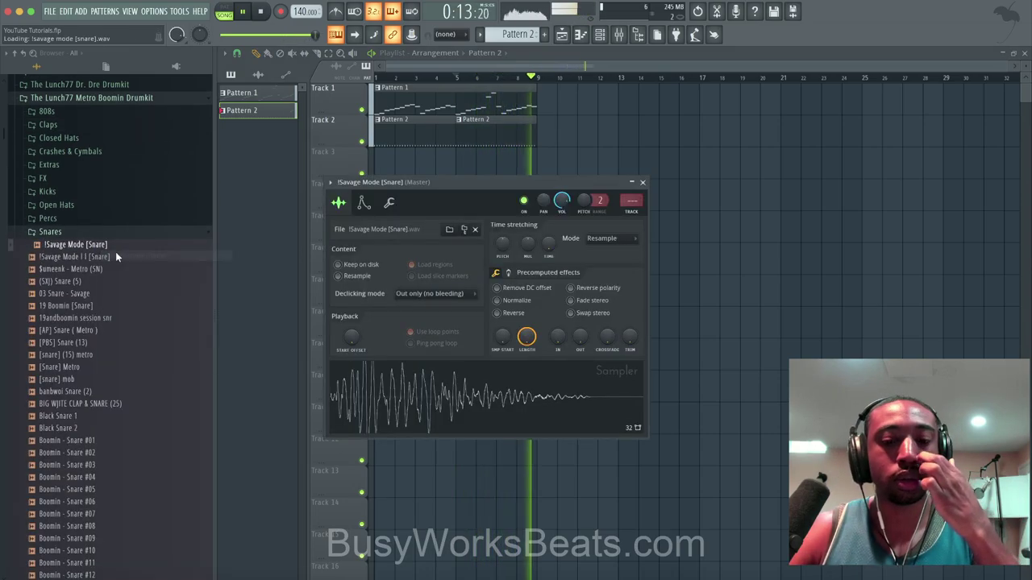
{"action": "left_click", "coordinate": [640, 181]}
Create Pattern 3 and place it on Track 3 of the playlist, extended across bars 5 to 8.
{"action": "left_click", "coordinate": [600, 34]}
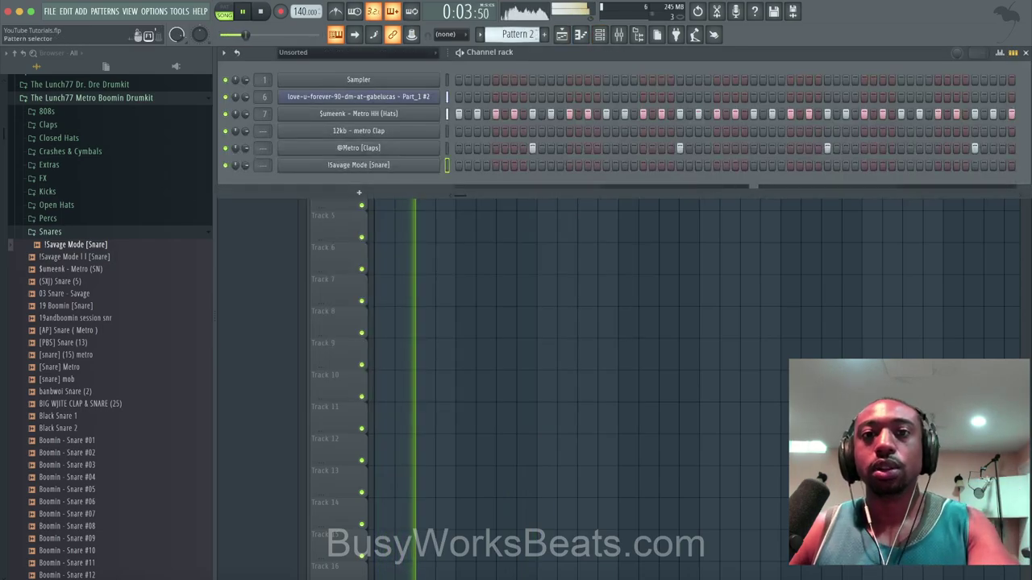
{"action": "key", "text": "F4"}
{"action": "key", "text": "F5"}
{"action": "left_click", "coordinate": [466, 154]}
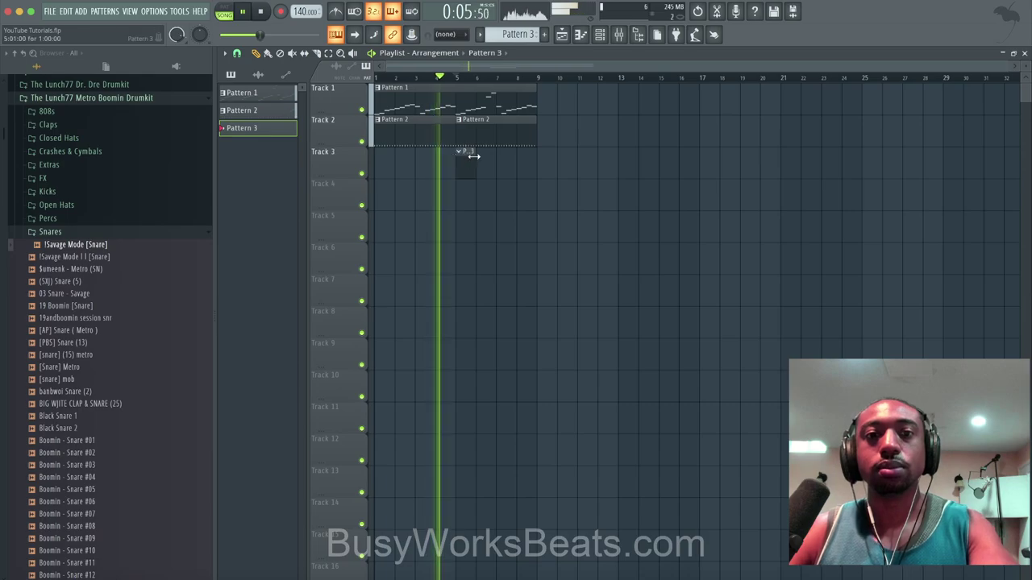
{"action": "left_click_drag", "start_coordinate": [473, 155], "coordinate": [537, 154]}
Place snare hits on steps 15 and 19 of Pattern 3 with a matching pair two bars on, and save as YouTube Tutorials_2.flp.
{"action": "left_click", "coordinate": [600, 34]}
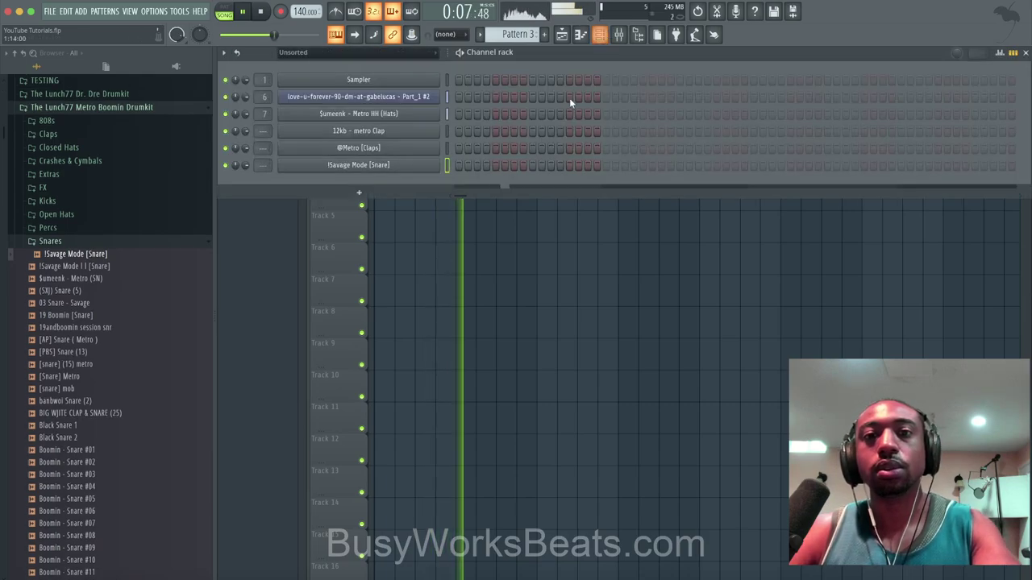
{"action": "left_click", "coordinate": [588, 166]}
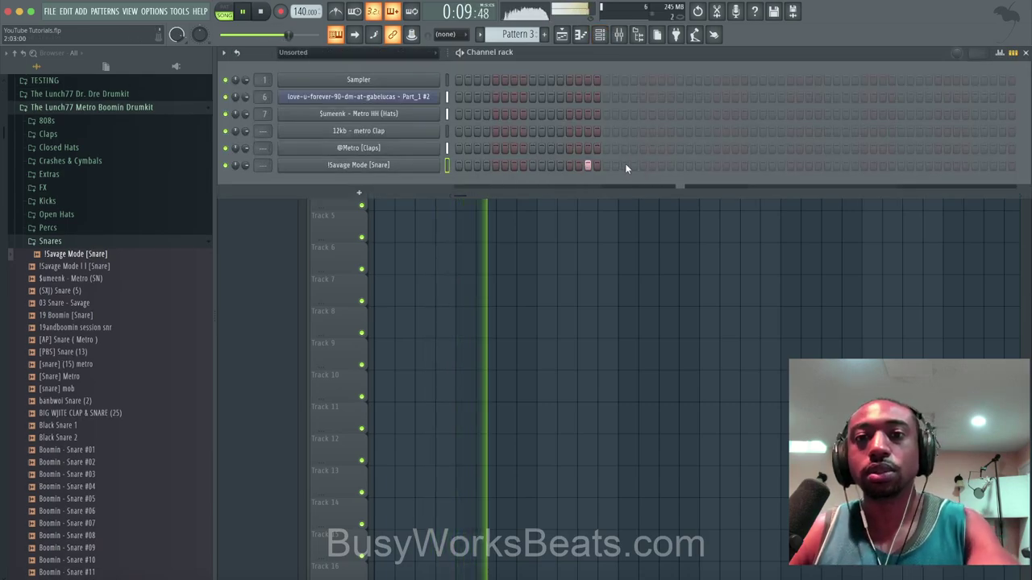
{"action": "left_click", "coordinate": [624, 165]}
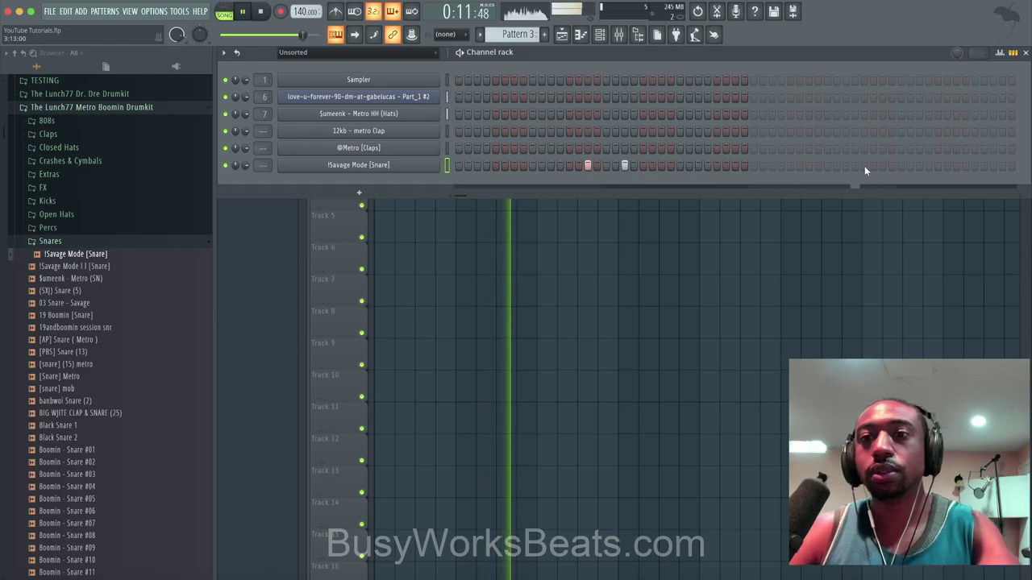
{"action": "left_click", "coordinate": [825, 198]}
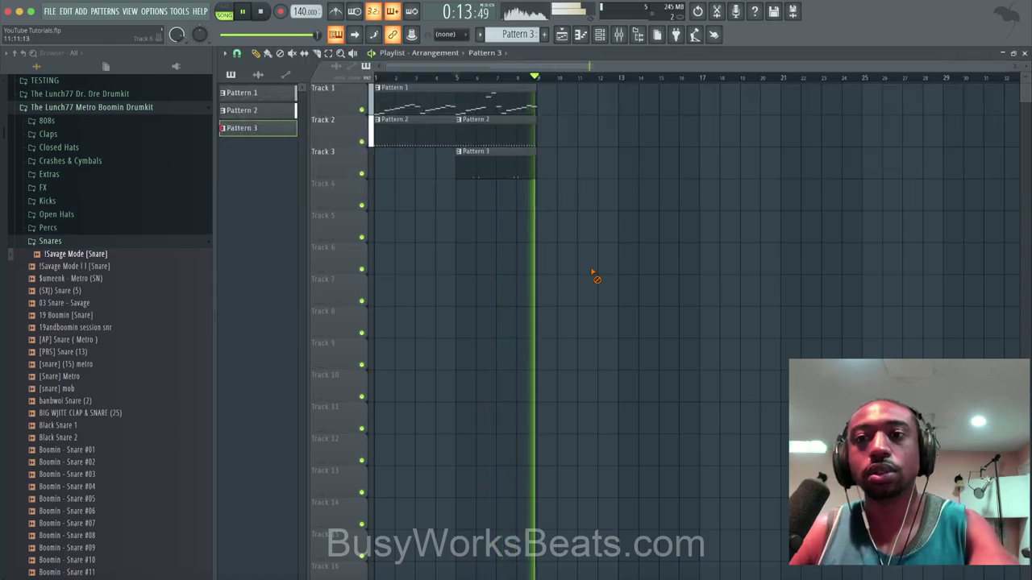
{"action": "key", "text": "ctrl+s"}
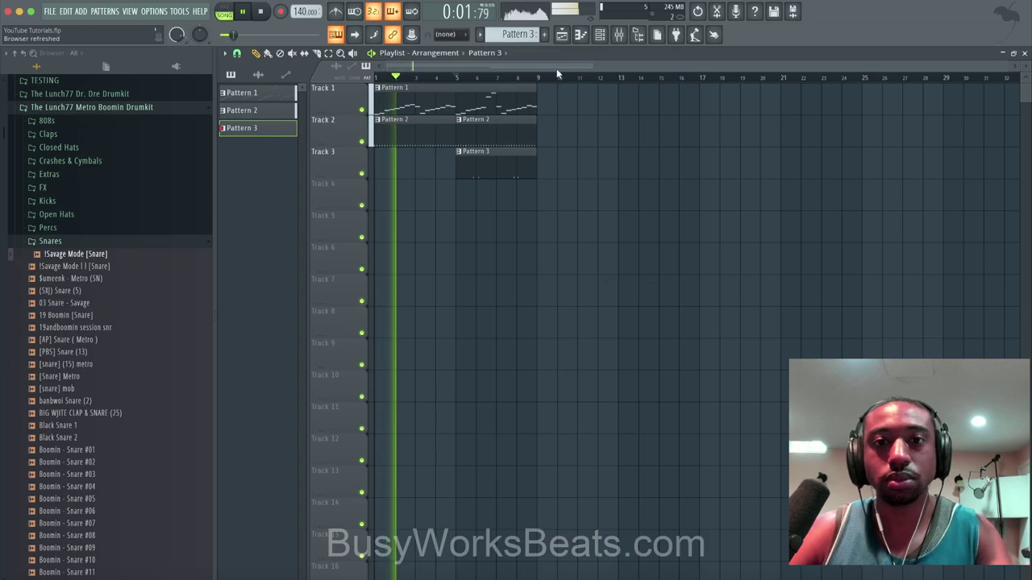
Create Pattern 4 and load 808_Tm88 x Wheezy 2018 new Kik from the Kicks folder into a new channel.
{"action": "left_click", "coordinate": [544, 33]}
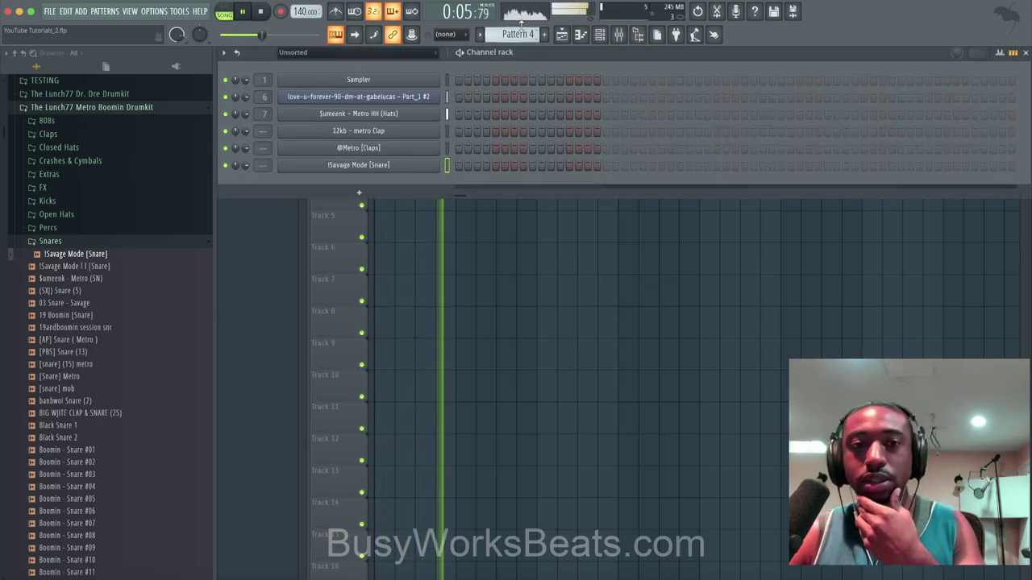
{"action": "left_click", "coordinate": [113, 243]}
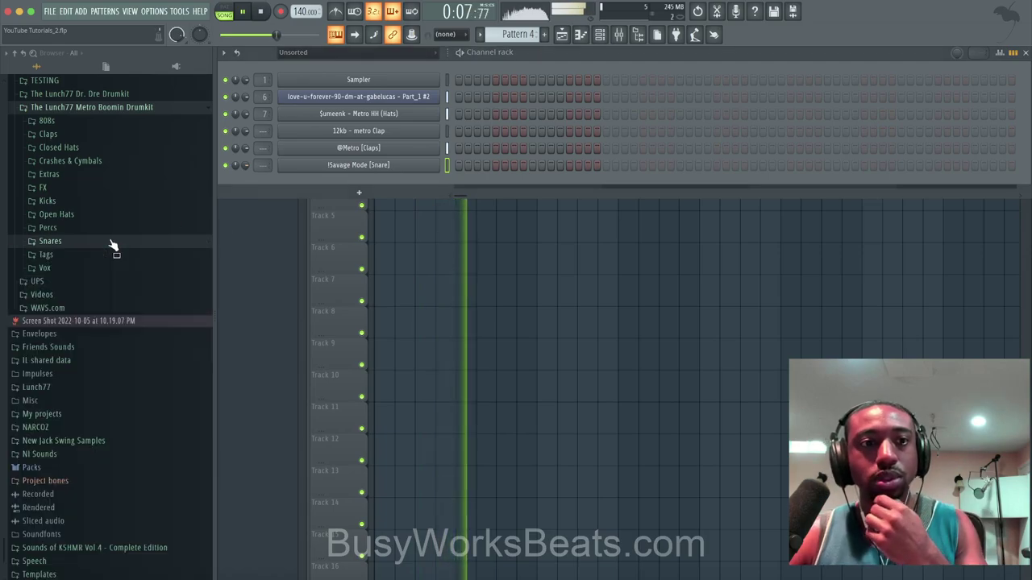
{"action": "left_click", "coordinate": [69, 202]}
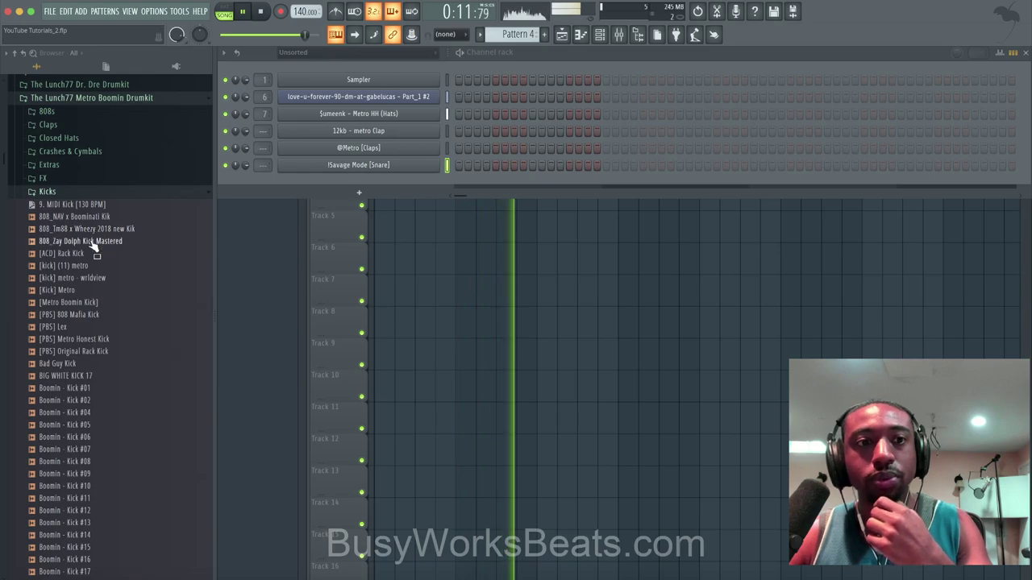
{"action": "right_click", "coordinate": [95, 232]}
{"action": "left_click", "coordinate": [103, 241]}
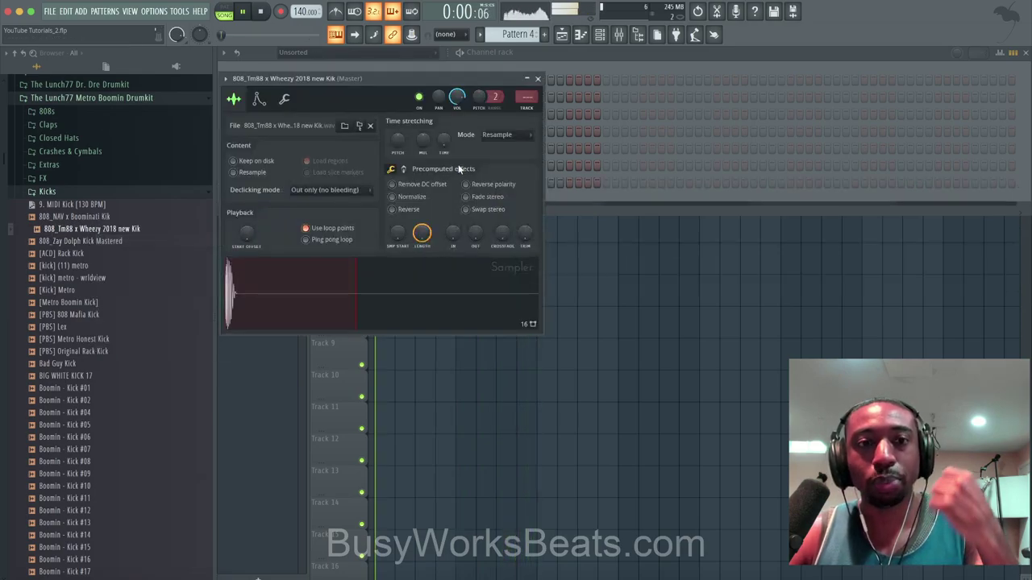
{"action": "left_click", "coordinate": [538, 79]}
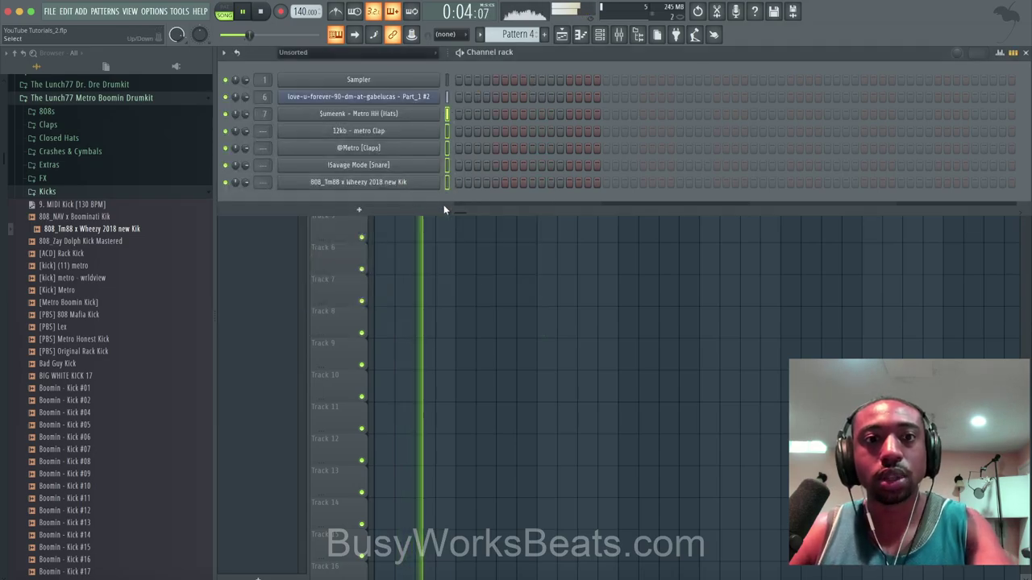
Route the two clap channels, the snare and the kick to mixer tracks 8 to 11, and arm recording for the kick.
{"action": "left_click", "coordinate": [458, 148]}
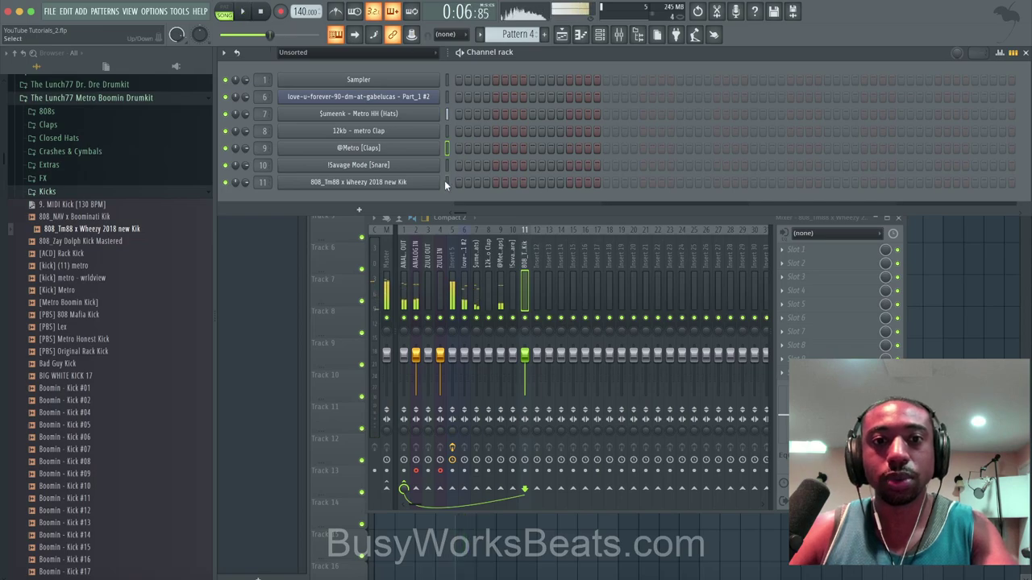
{"action": "key", "text": "r"}
{"action": "left_click", "coordinate": [516, 357]}
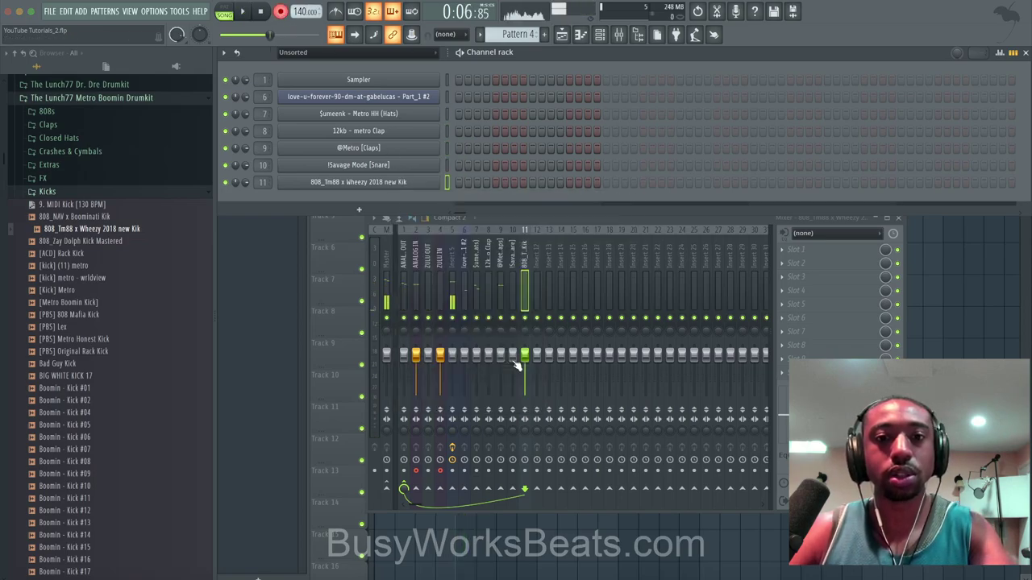
{"action": "left_click", "coordinate": [153, 11]}
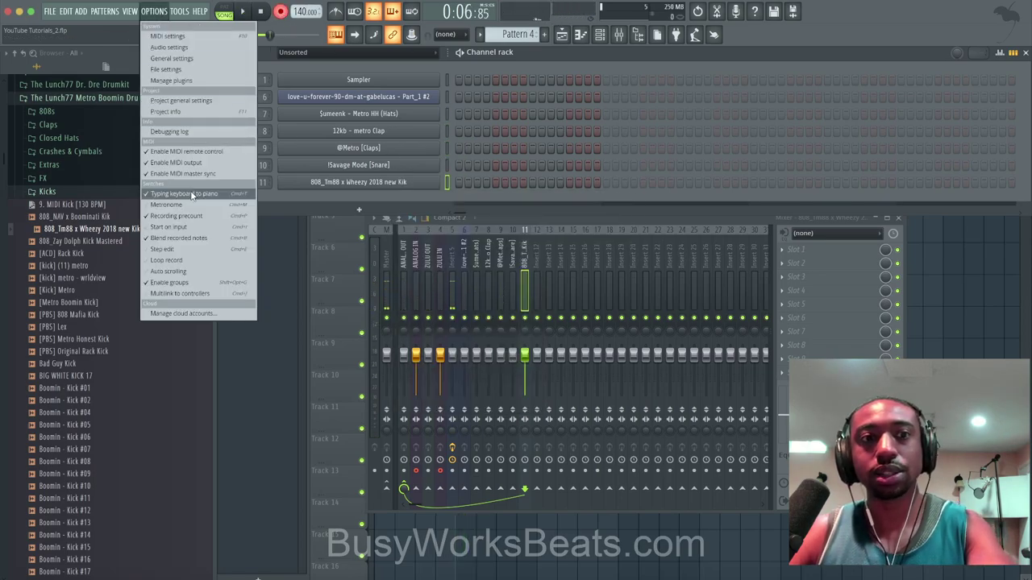
{"action": "left_click", "coordinate": [535, 60]}
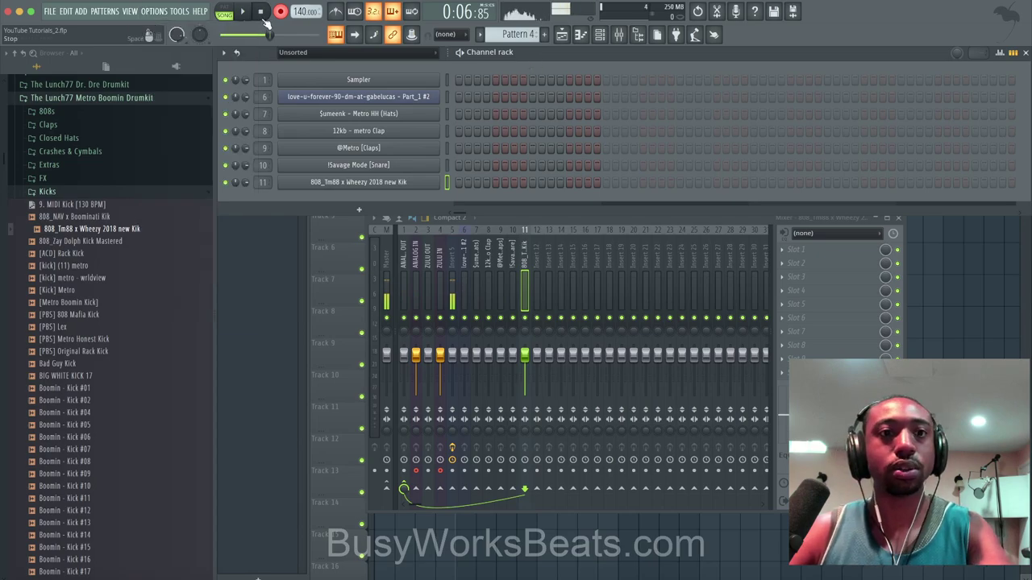
Record a C5 kick rhythm into Pattern 4 over the playing song and review its notes in the piano roll.
{"action": "key", "text": "F5"}
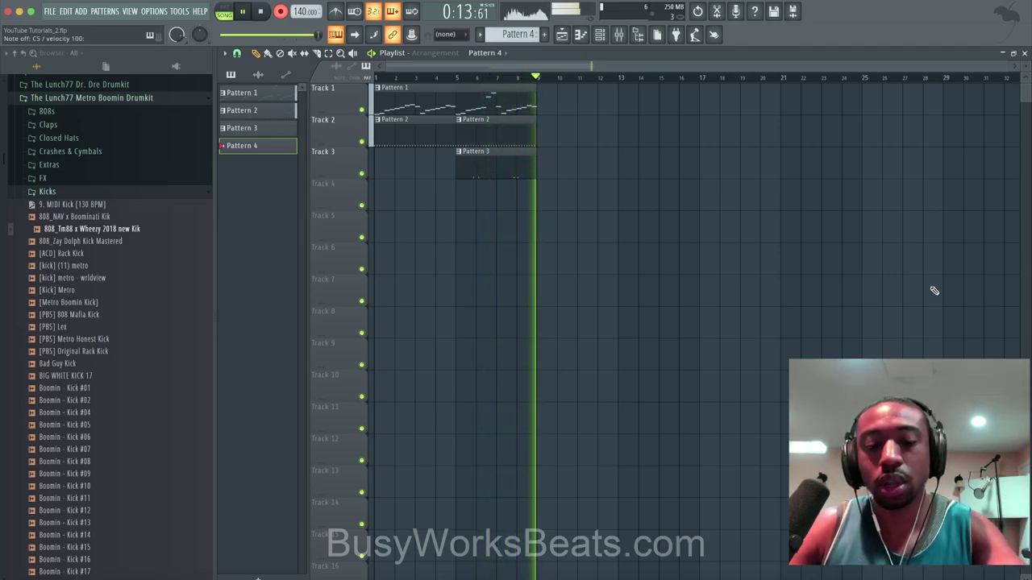
{"action": "key", "text": "space"}
{"action": "double_click", "coordinate": [467, 208]}
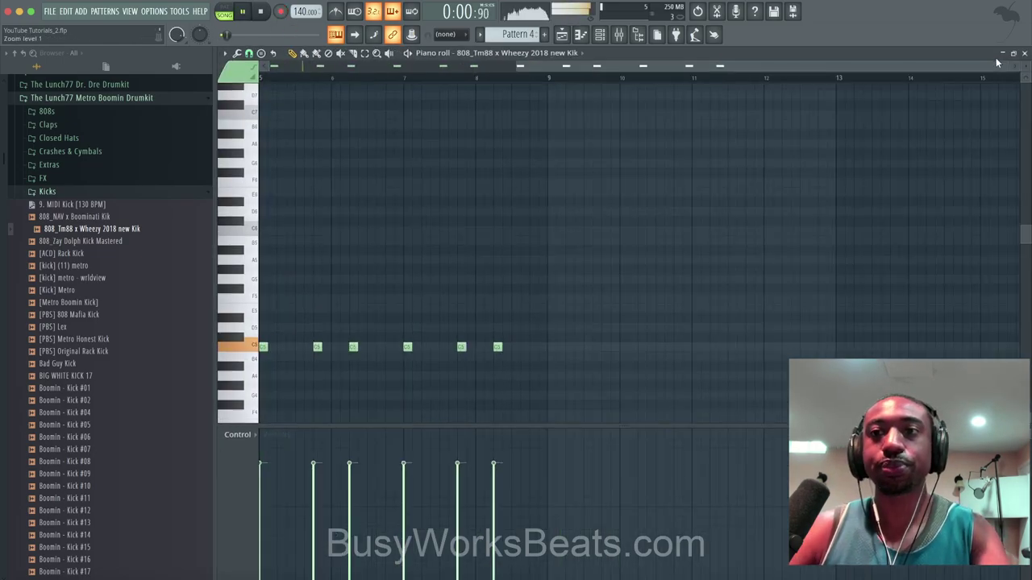
{"action": "left_click", "coordinate": [1025, 53]}
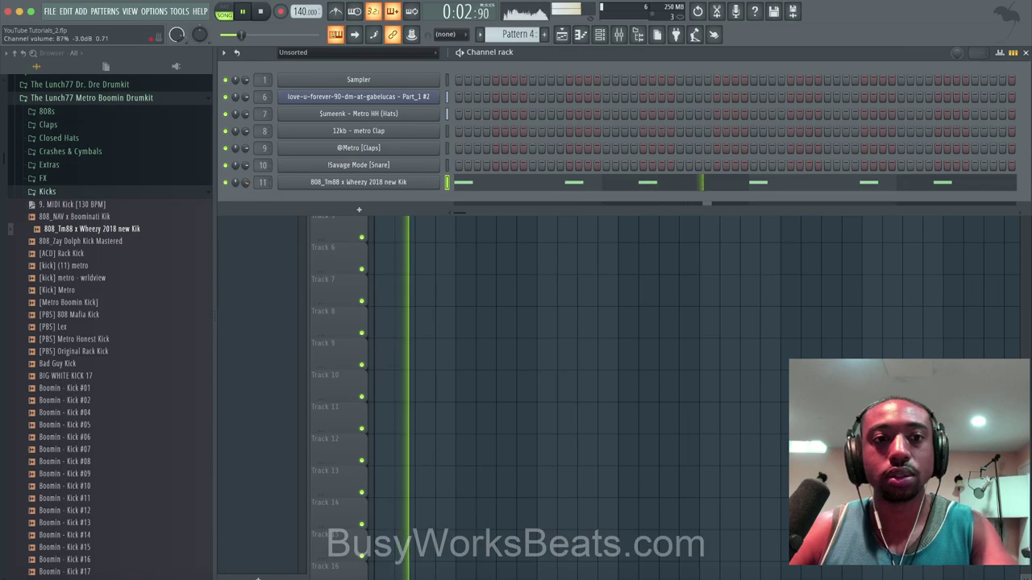
Audition samples in the drumkit's 808s folder and load 808 (8) Sizzle into a new channel.
{"action": "left_click", "coordinate": [96, 112]}
{"action": "scroll", "coordinate": [90, 137], "scroll_direction": "up", "scroll_amount": 1}
{"action": "left_click", "coordinate": [93, 145]}
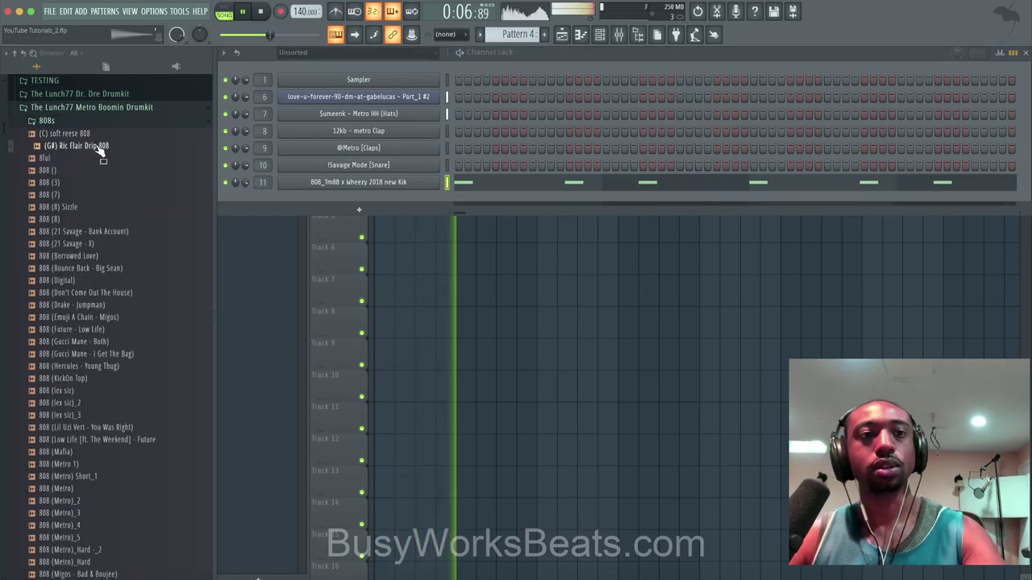
{"action": "left_click", "coordinate": [92, 170]}
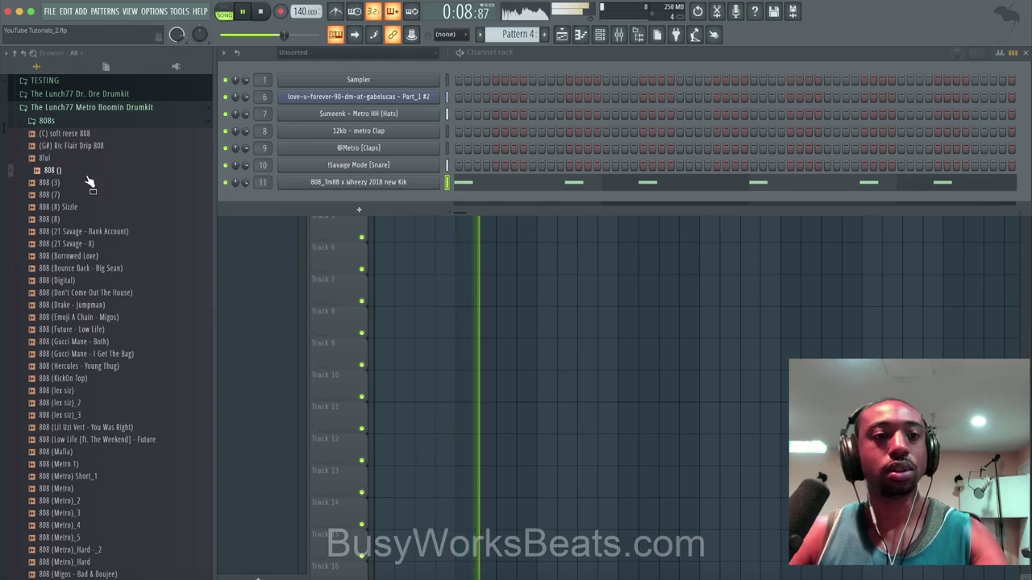
{"action": "left_click", "coordinate": [86, 183]}
{"action": "left_click", "coordinate": [86, 195]}
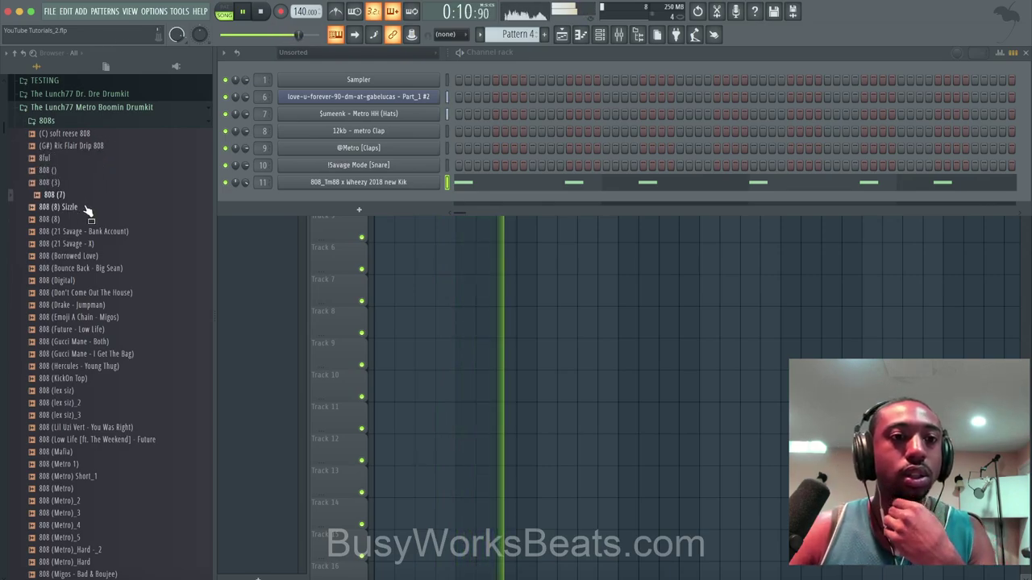
{"action": "left_click", "coordinate": [88, 207]}
{"action": "left_click", "coordinate": [86, 219]}
{"action": "left_click", "coordinate": [87, 207]}
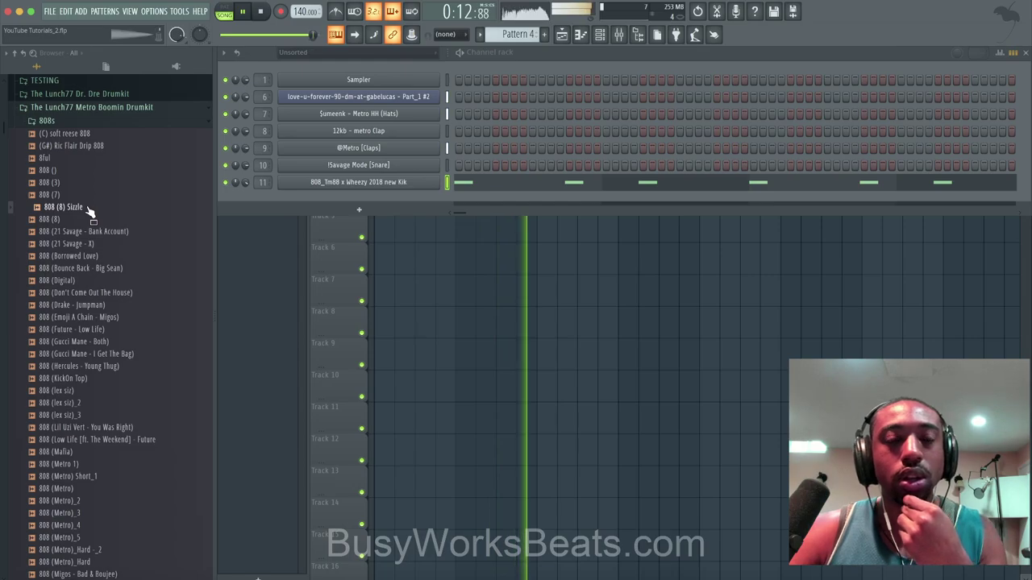
{"action": "left_click", "coordinate": [89, 211]}
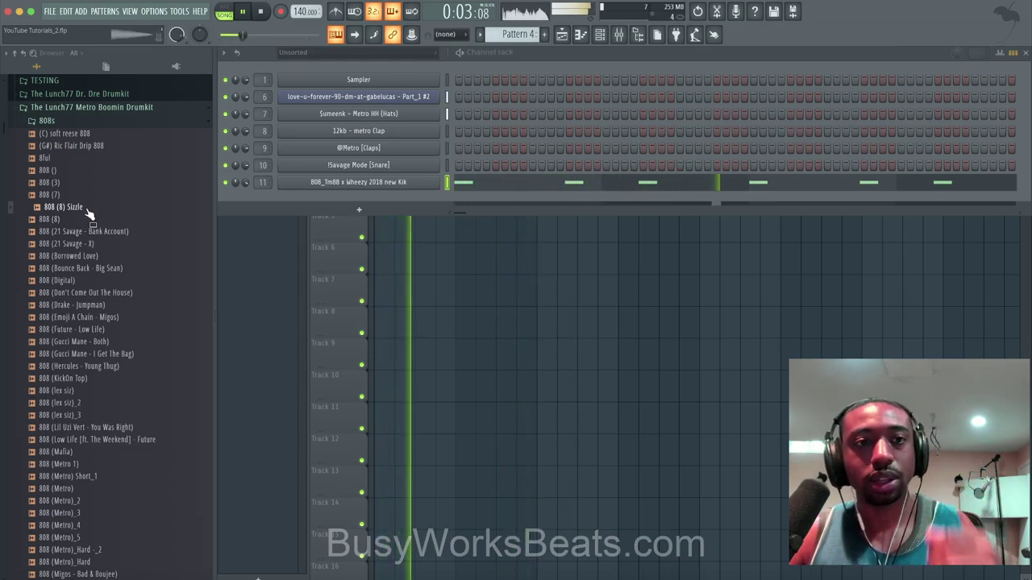
{"action": "right_click", "coordinate": [92, 208]}
{"action": "left_click", "coordinate": [103, 217]}
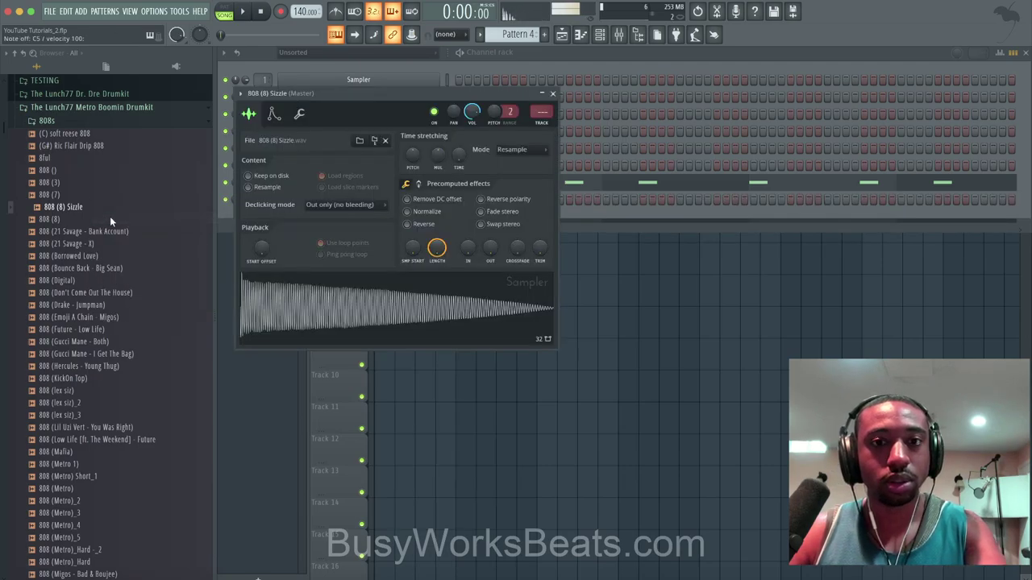
Audition the 808 (8) Sizzle channel at D5 and route it to mixer track 12.
{"action": "left_click", "coordinate": [553, 95]}
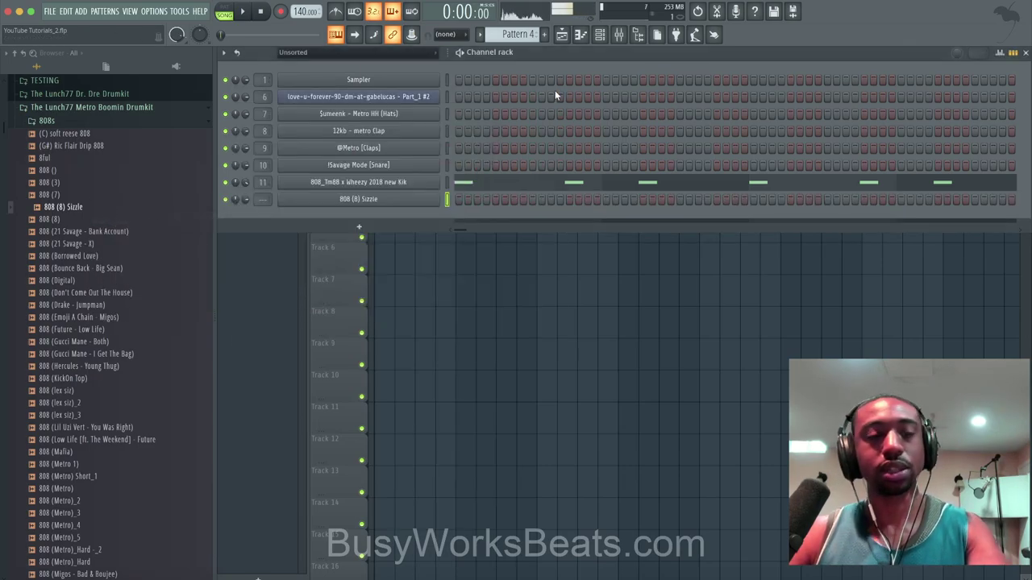
{"action": "key", "text": "d"}
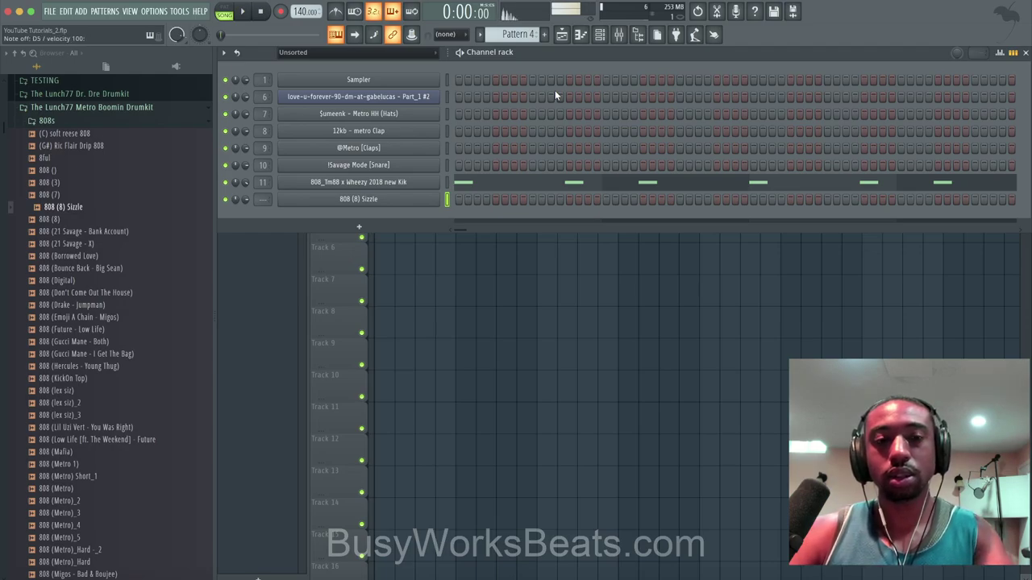
{"action": "key", "text": "ctrl+l"}
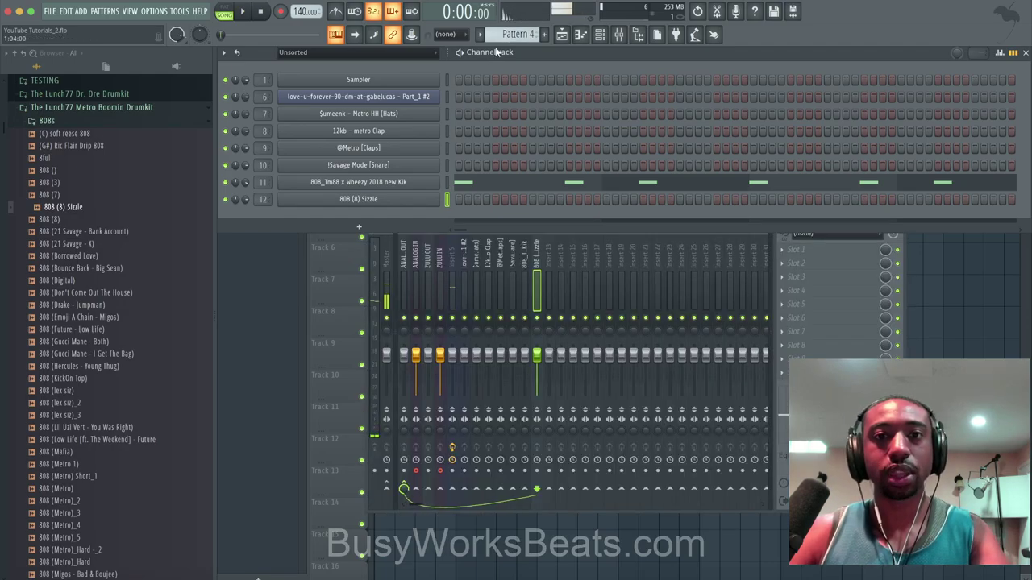
Create Pattern 5 and record an 808 (8) Sizzle line of C5 and D5 notes over the song, capturing notes and automation.
{"action": "left_click", "coordinate": [544, 34]}
{"action": "left_click", "coordinate": [281, 12]}
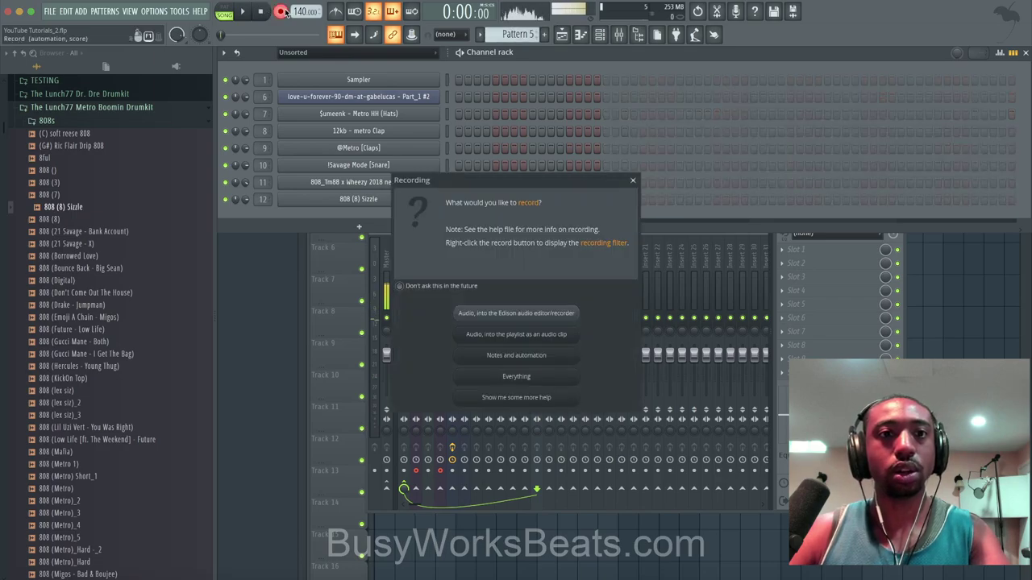
{"action": "left_click", "coordinate": [552, 356]}
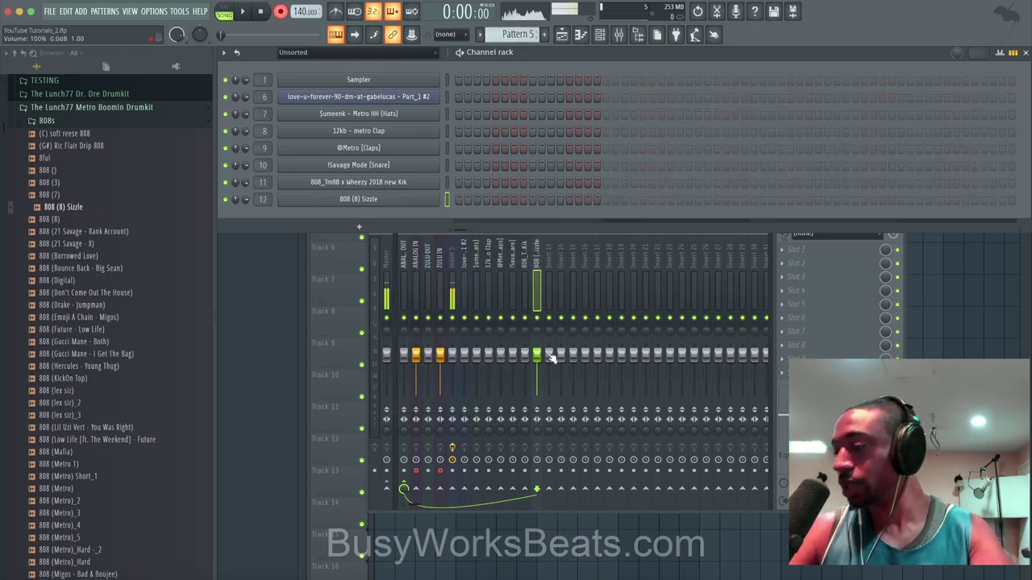
{"action": "key", "text": "F5"}
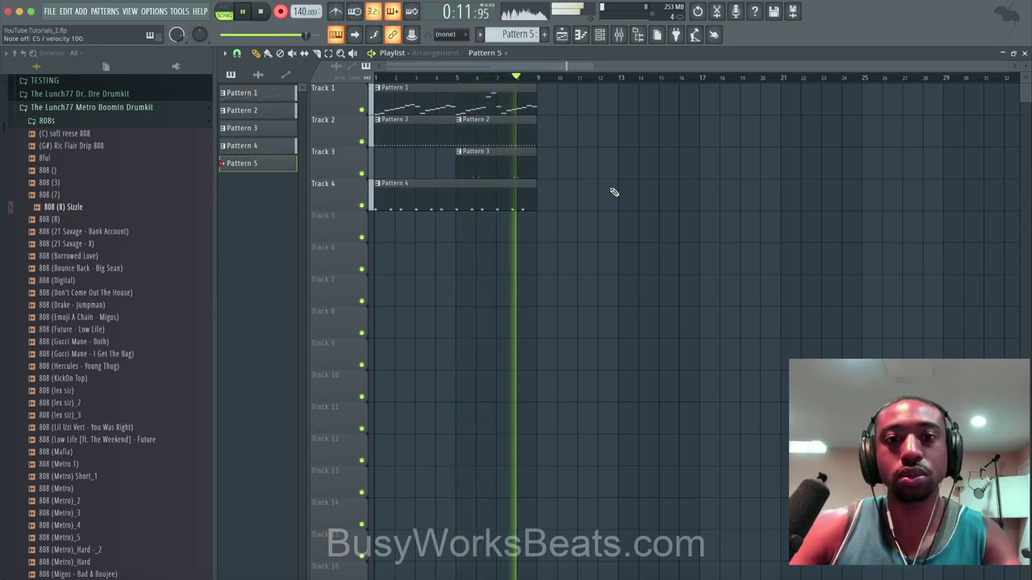
{"action": "key", "text": "space"}
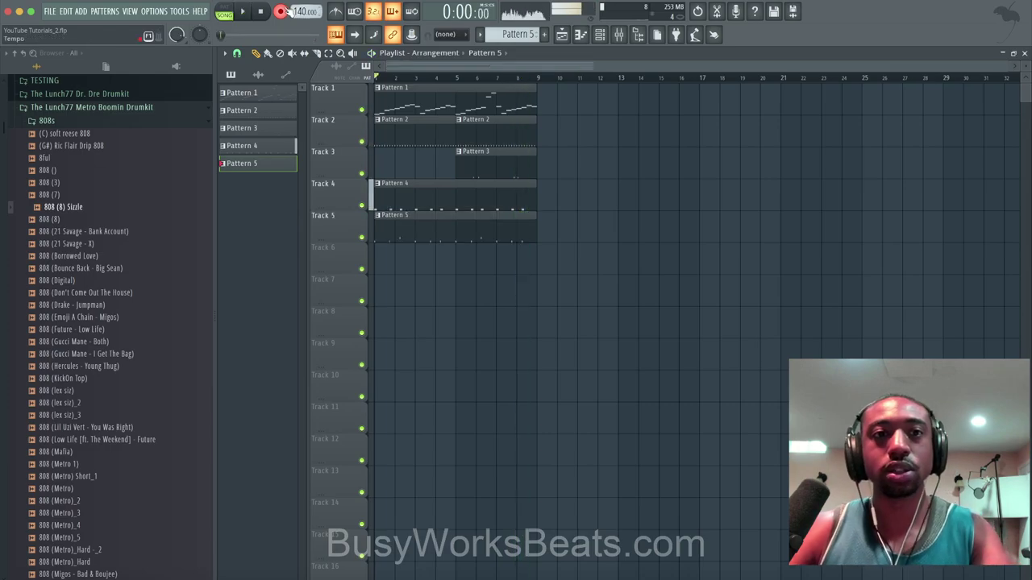
Review the recorded 808 notes while playing back the song, and save the project.
{"action": "double_click", "coordinate": [468, 234]}
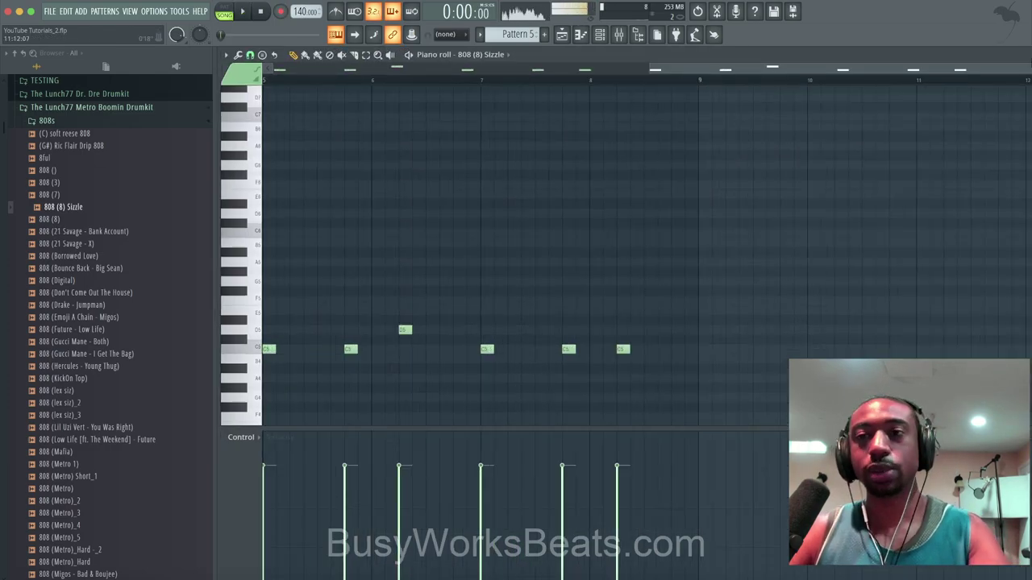
{"action": "key", "text": "space"}
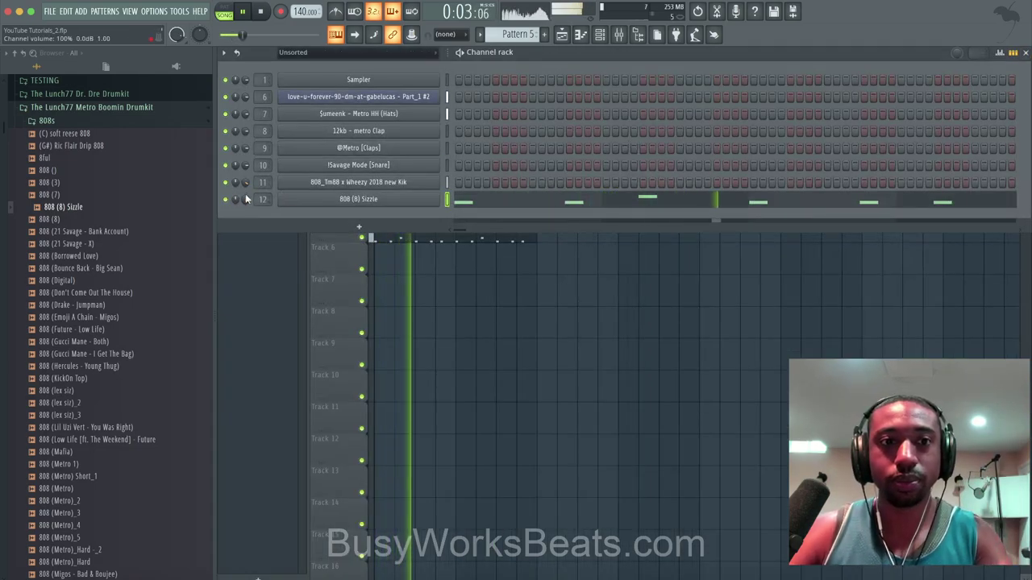
{"action": "key", "text": "F6"}
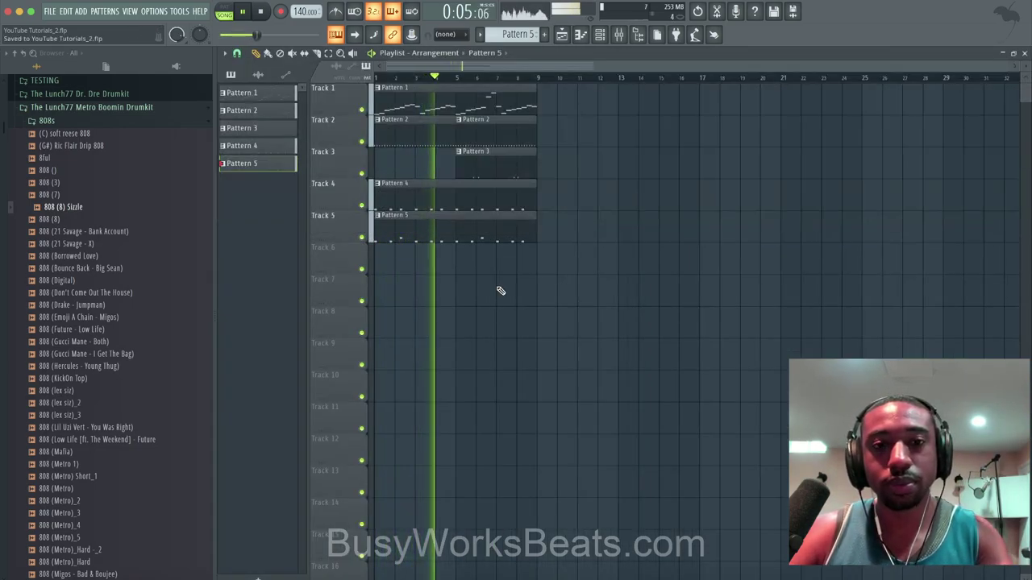
{"action": "key", "text": "space"}
Try the 808 notes one octave higher, at C6 and D6, against the song and check the mixer levels.
{"action": "double_click", "coordinate": [479, 220]}
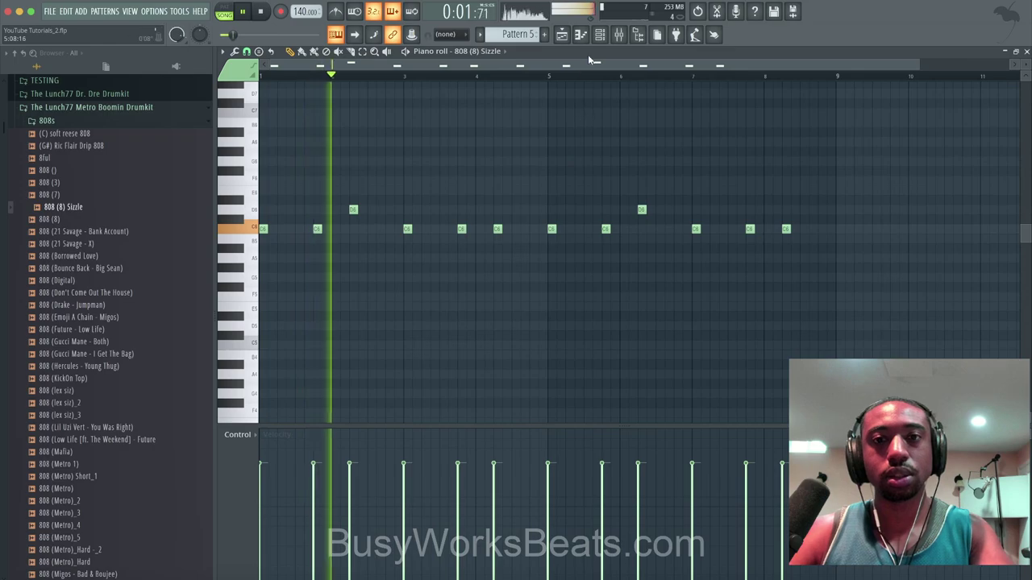
{"action": "key", "text": "space"}
{"action": "left_click", "coordinate": [621, 38]}
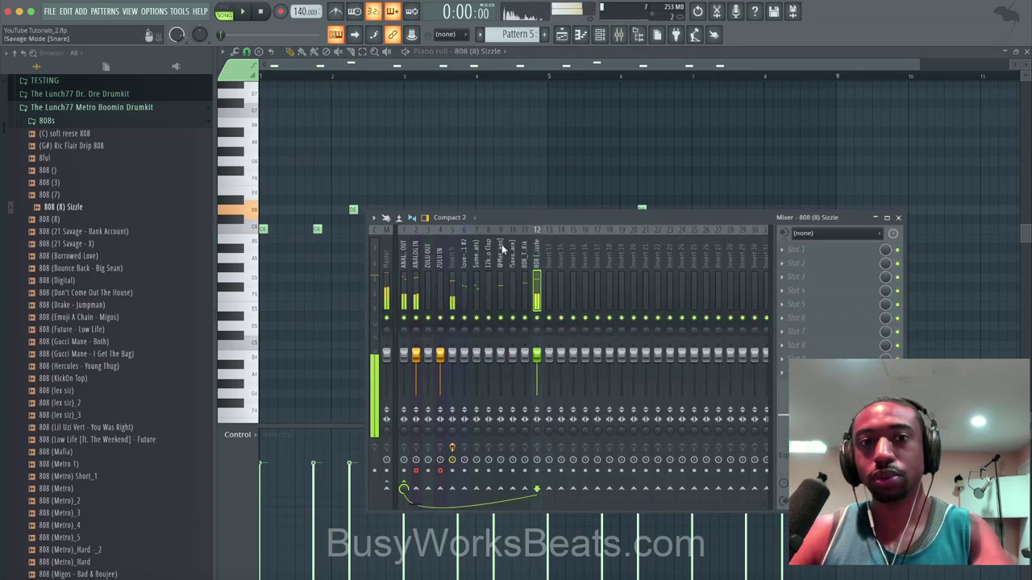
{"action": "key", "text": "F9"}
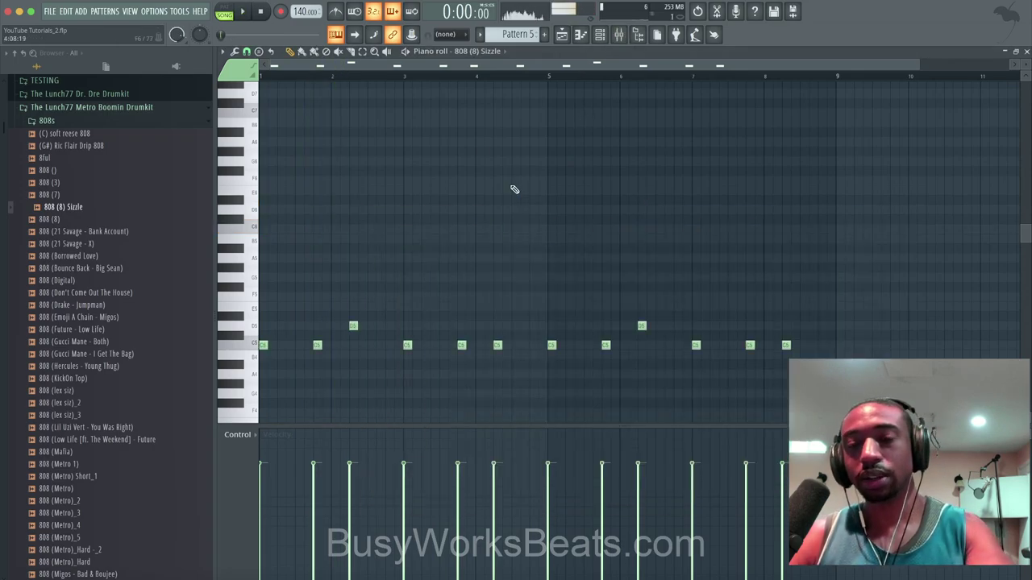
Play the song and examine the 808 (8) Sizzle channel's sample, polyphony and cut group settings.
{"action": "key", "text": "space"}
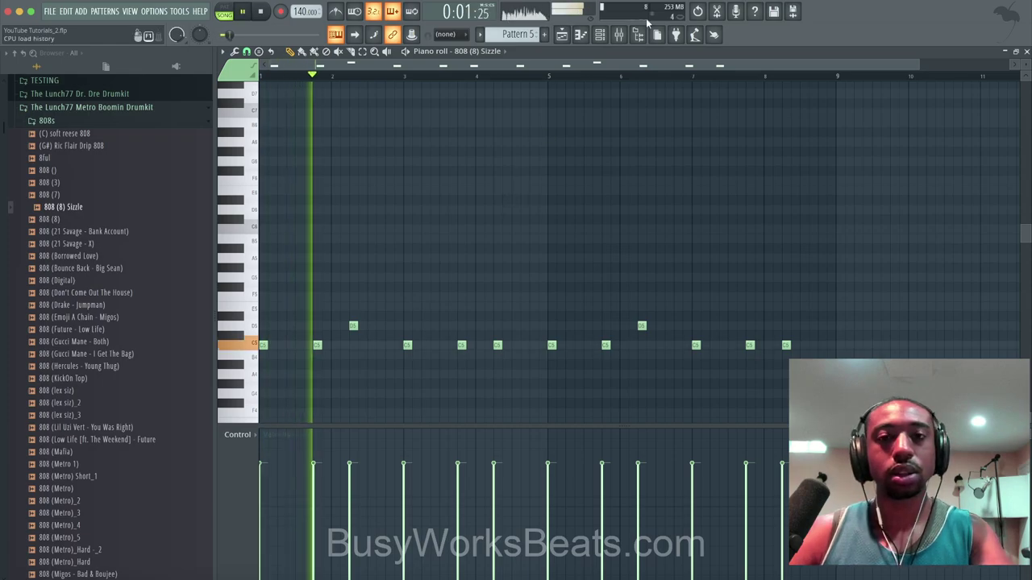
{"action": "left_click", "coordinate": [601, 37]}
{"action": "left_click", "coordinate": [357, 200]}
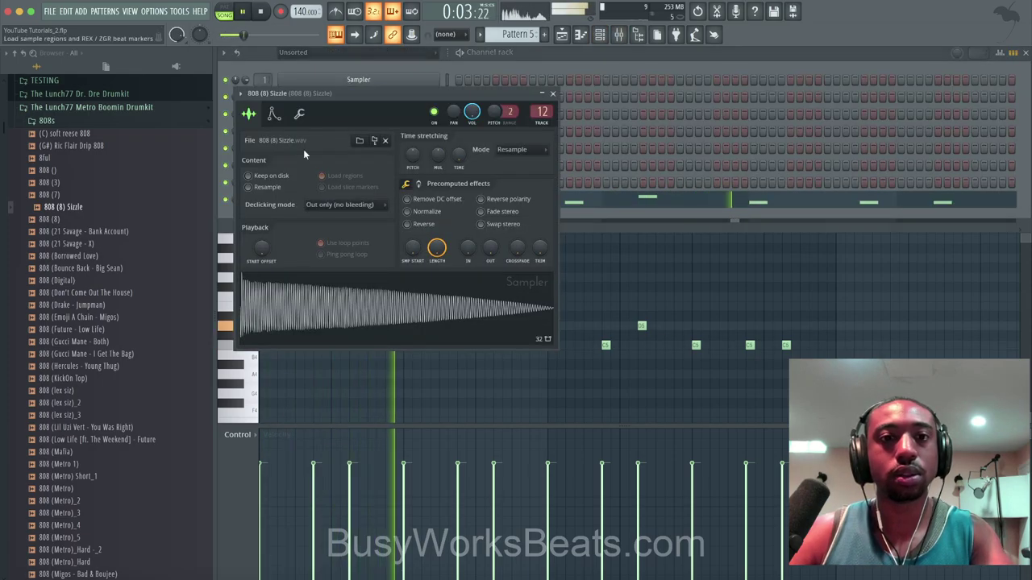
{"action": "left_click", "coordinate": [299, 116]}
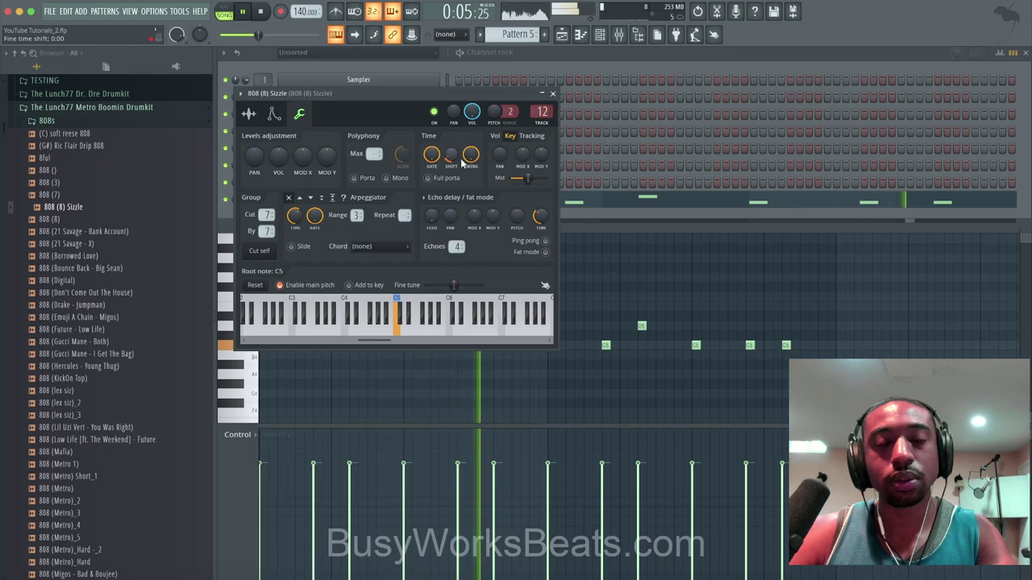
{"action": "key", "text": "space"}
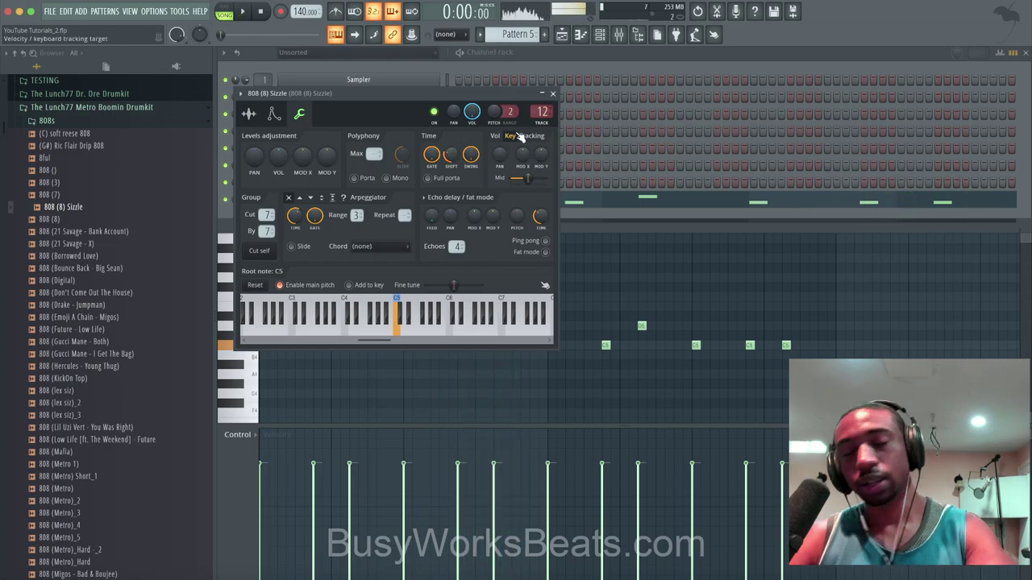
{"action": "left_click", "coordinate": [555, 95]}
Try a gain boost of about 2% on the 808_Tm88 x Wheezy 2018 new Kik sample during playback, with the 808 (8) Sizzle channel muted.
{"action": "left_click", "coordinate": [394, 189]}
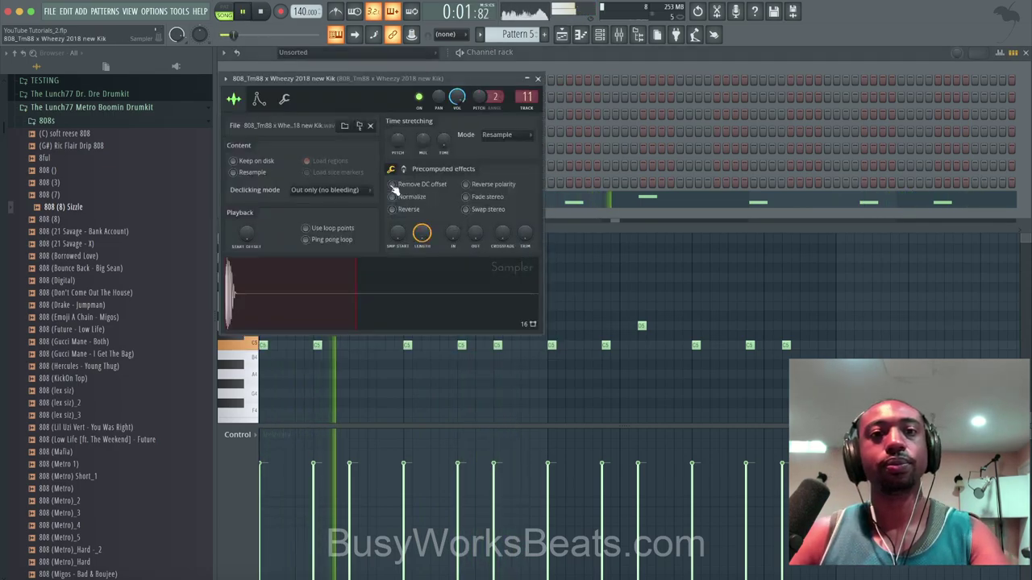
{"action": "left_click", "coordinate": [403, 168]}
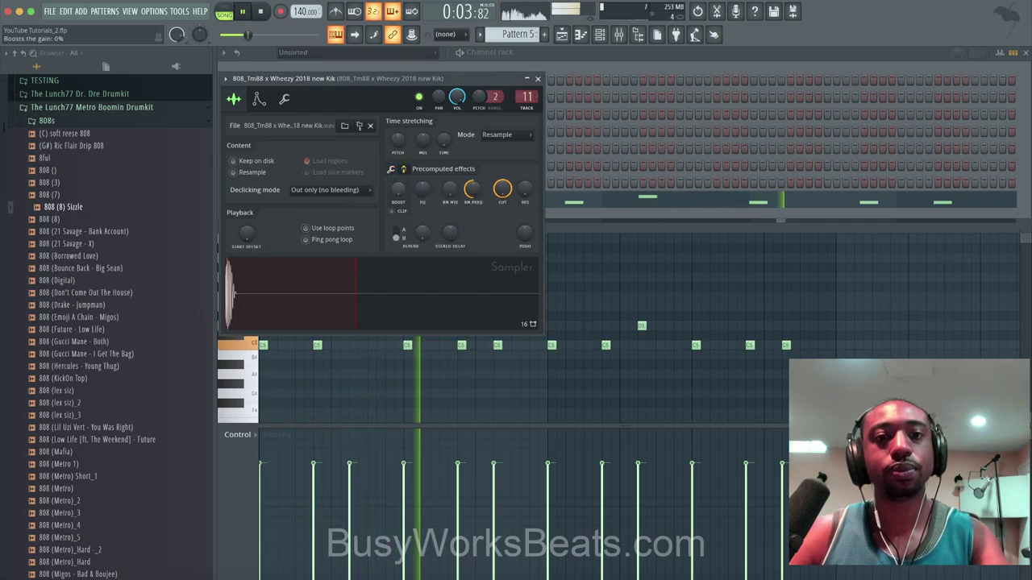
{"action": "left_click", "coordinate": [537, 78]}
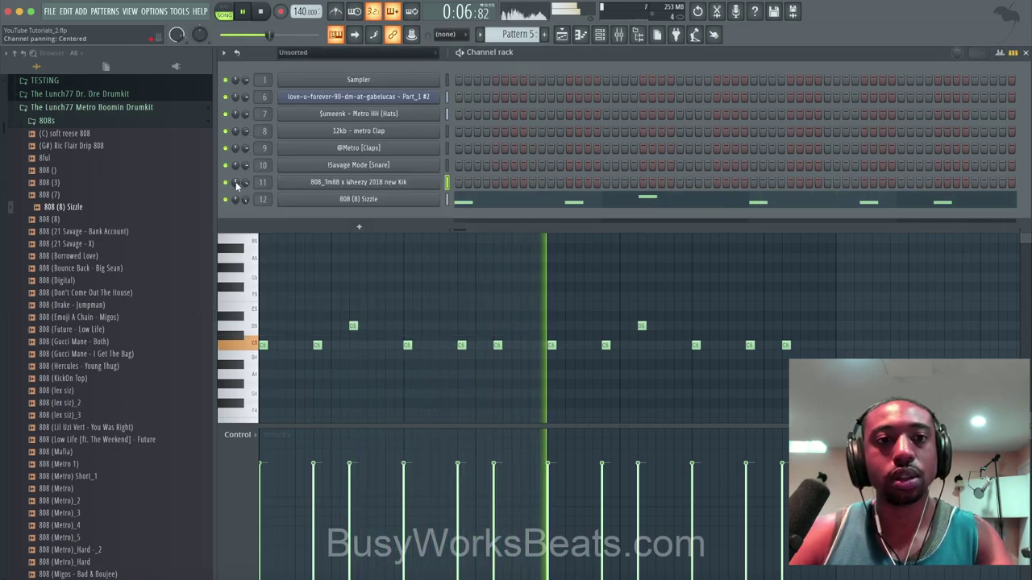
{"action": "left_click", "coordinate": [344, 182]}
{"action": "left_click", "coordinate": [393, 170]}
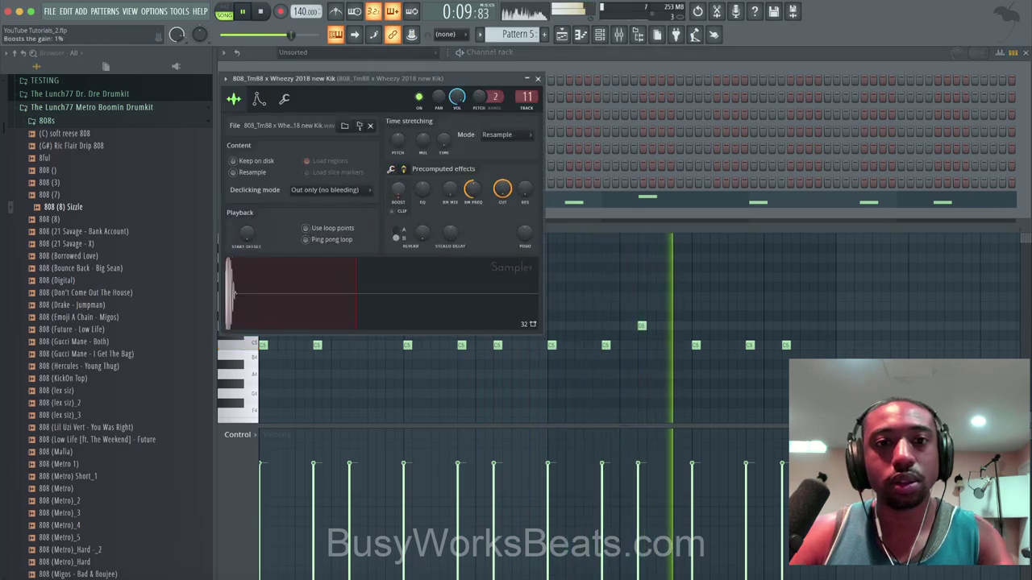
{"action": "left_click", "coordinate": [537, 78]}
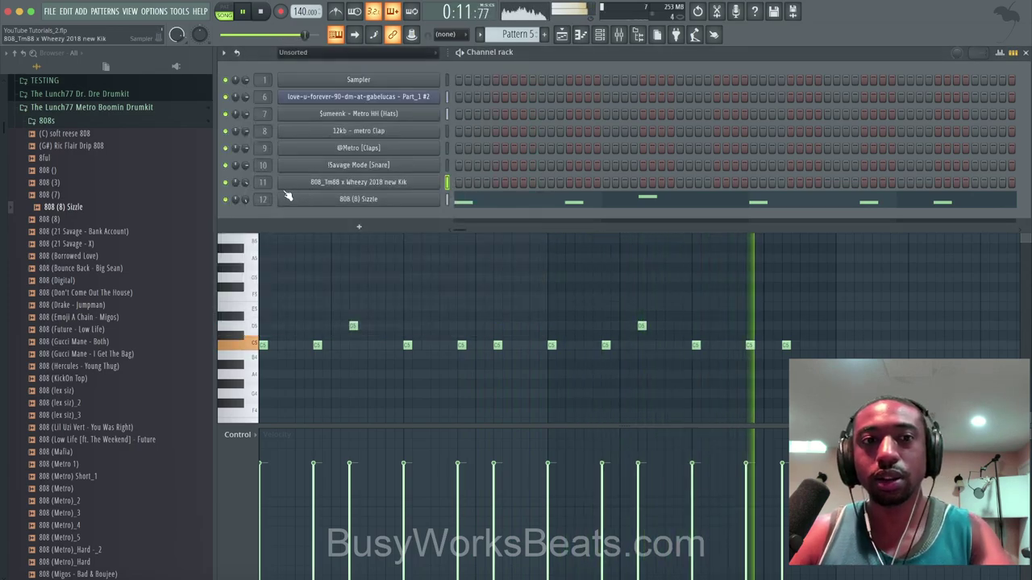
{"action": "key", "text": "space"}
{"action": "left_click", "coordinate": [362, 181]}
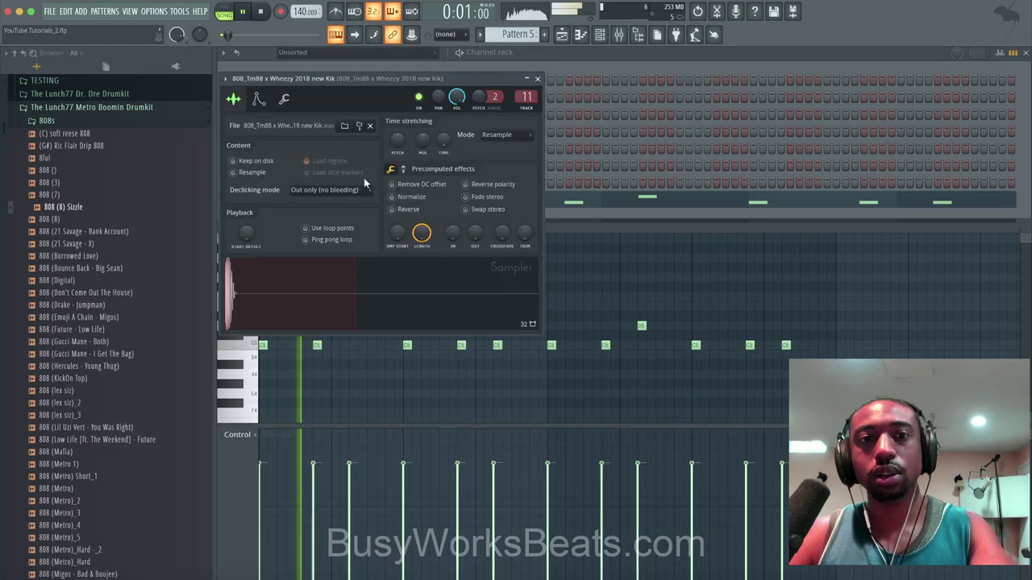
{"action": "left_click", "coordinate": [392, 169]}
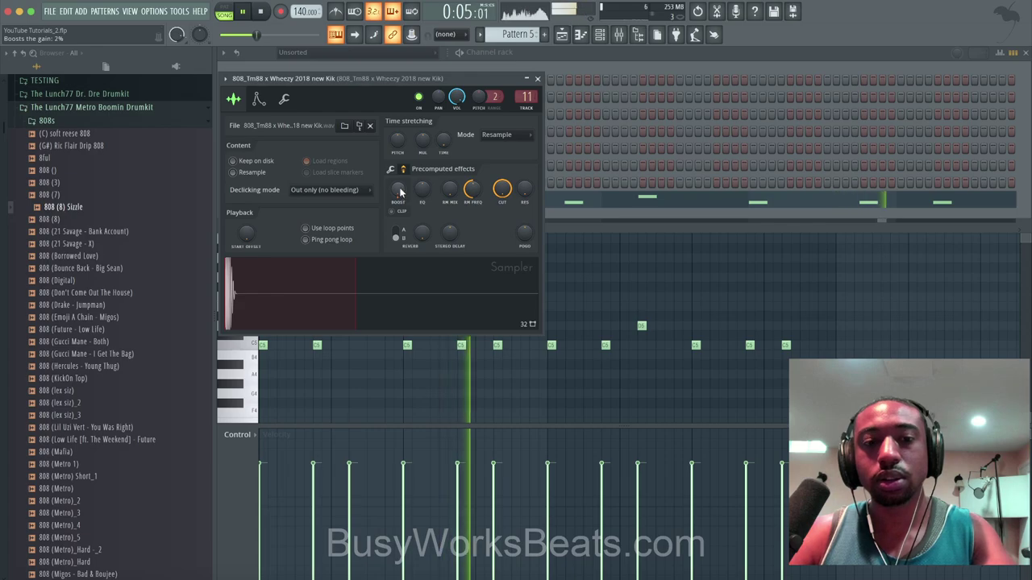
{"action": "right_click", "coordinate": [402, 191]}
{"action": "left_click", "coordinate": [537, 78]}
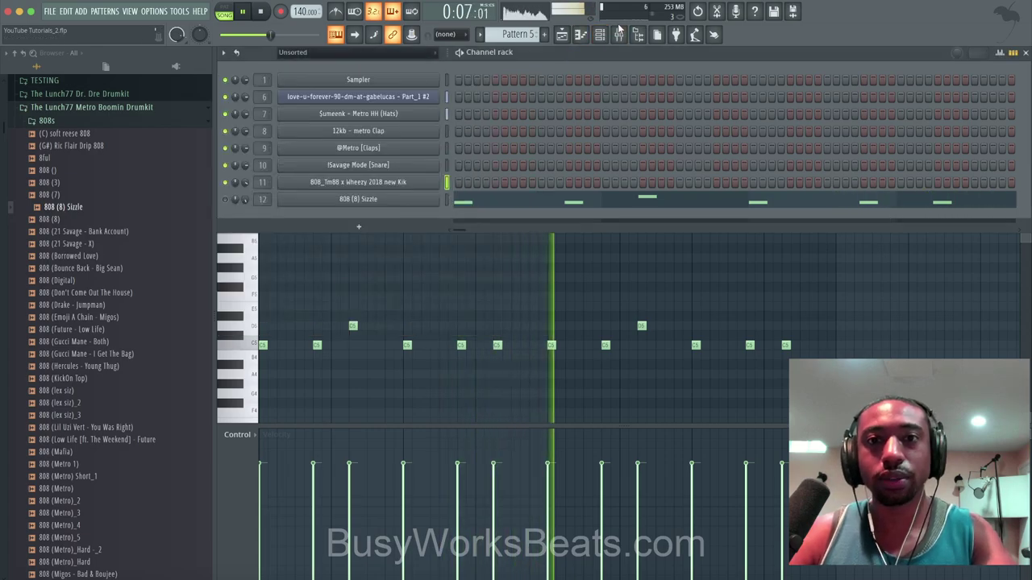
Lower the drum and 808 mixer tracks 7 to 12 together to about -4.3 dB while the song plays.
{"action": "key", "text": "F9"}
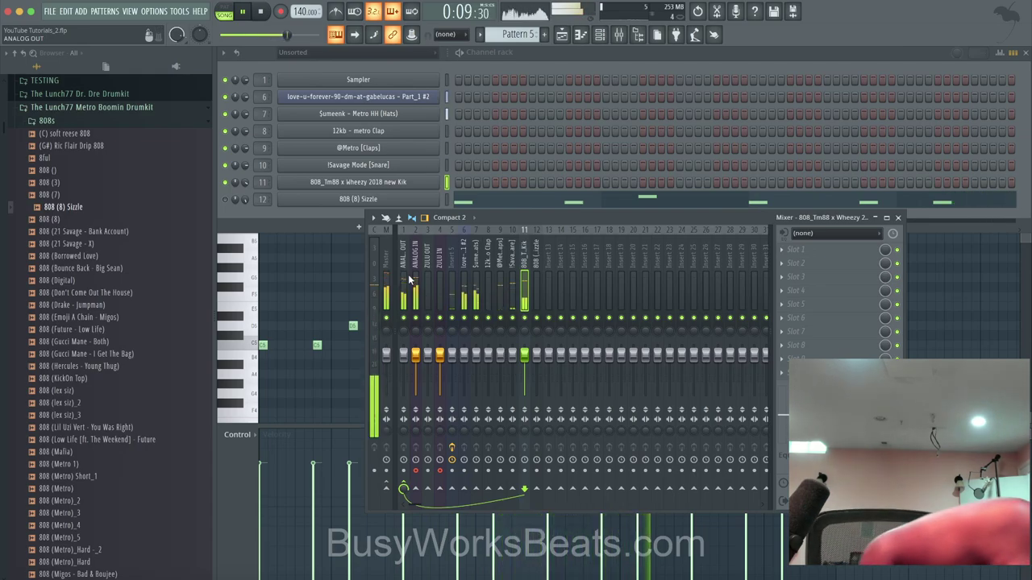
{"action": "key", "text": "space"}
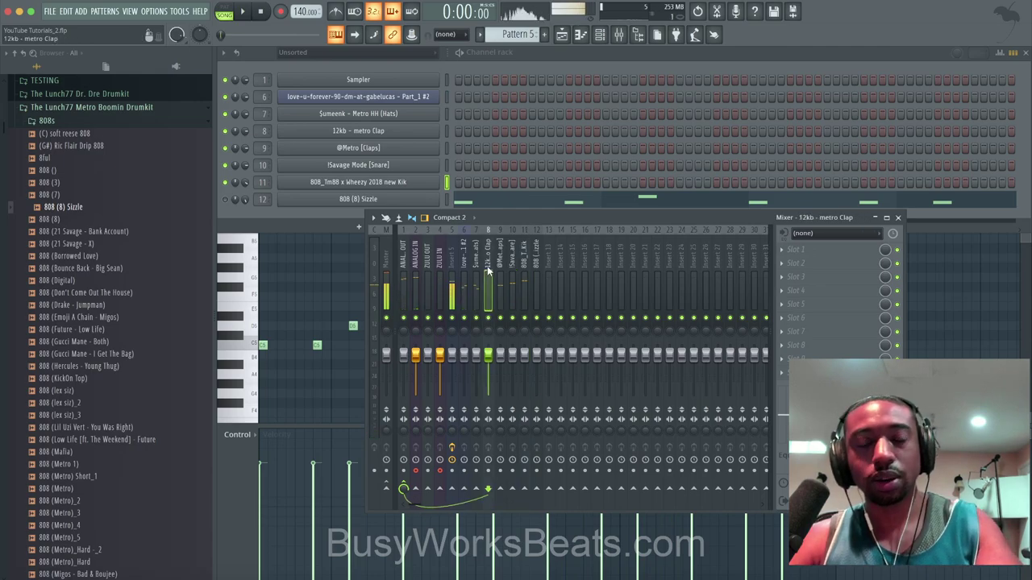
{"action": "left_click", "coordinate": [539, 262]}
{"action": "left_click_drag", "start_coordinate": [539, 262], "coordinate": [476, 266]}
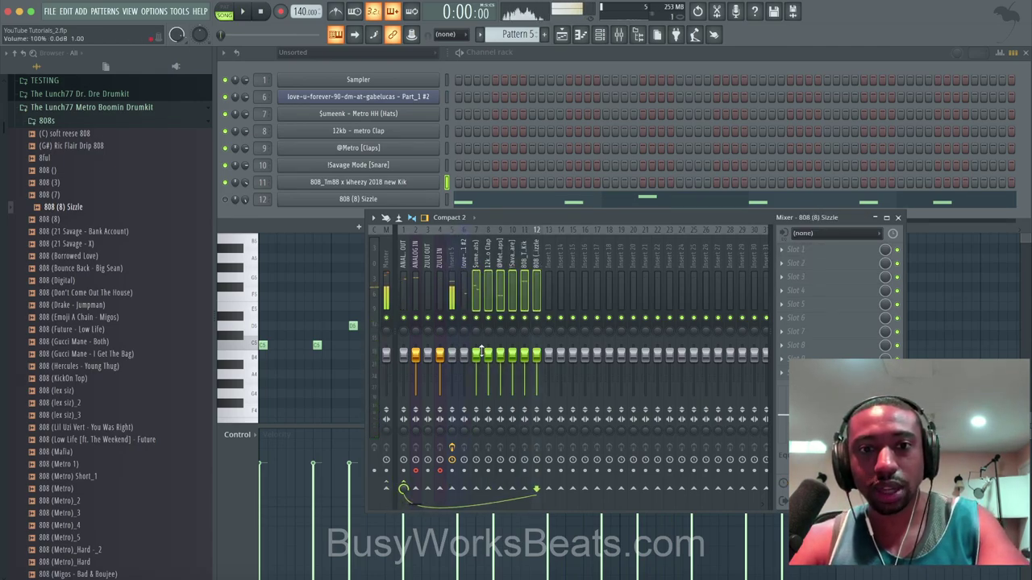
{"action": "key", "text": "space"}
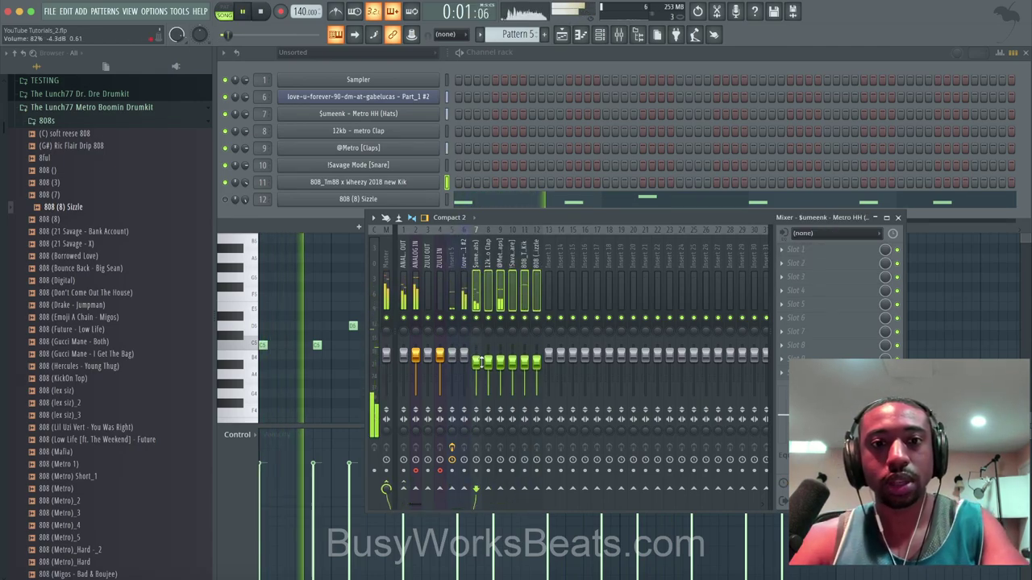
Lower the love-u-forever sample's mixer track to about -4.0 dB and close the mixer and piano roll.
{"action": "left_click", "coordinate": [525, 284]}
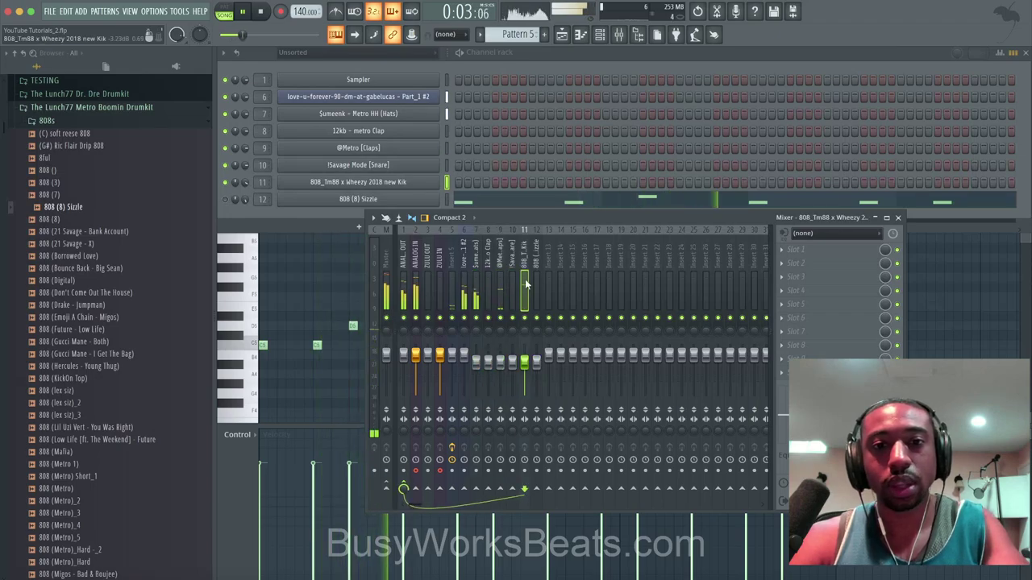
{"action": "left_click", "coordinate": [463, 274]}
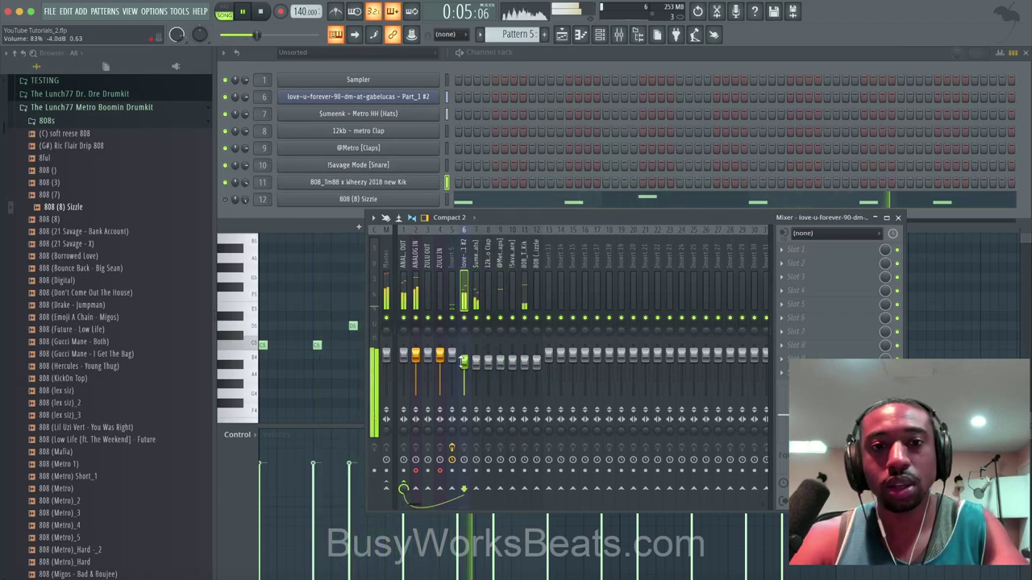
{"action": "left_click", "coordinate": [943, 267]}
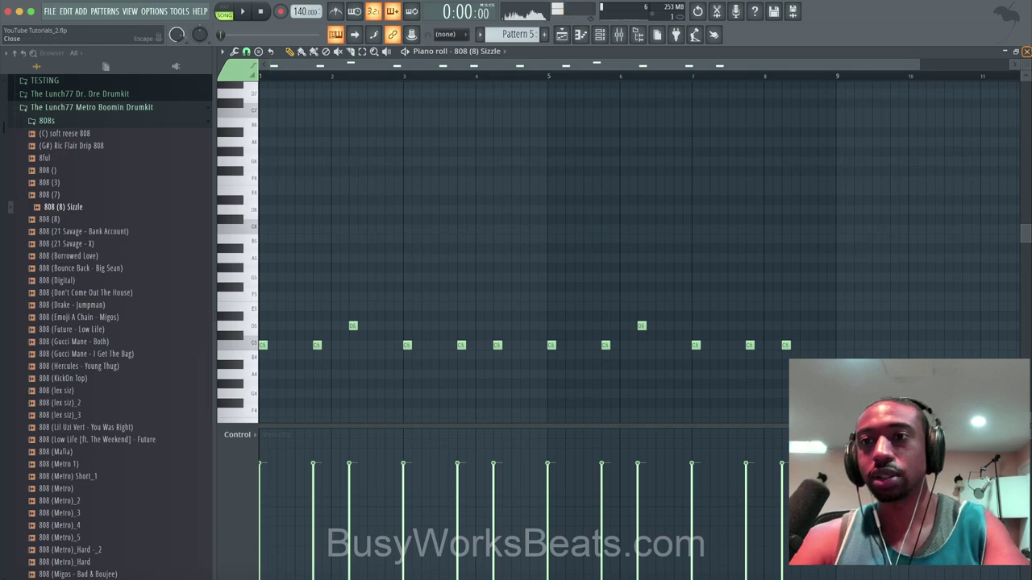
{"action": "left_click", "coordinate": [1026, 51]}
Play the arrangement and lower the kick's mixer track slightly below the other drums.
{"action": "key", "text": "F5"}
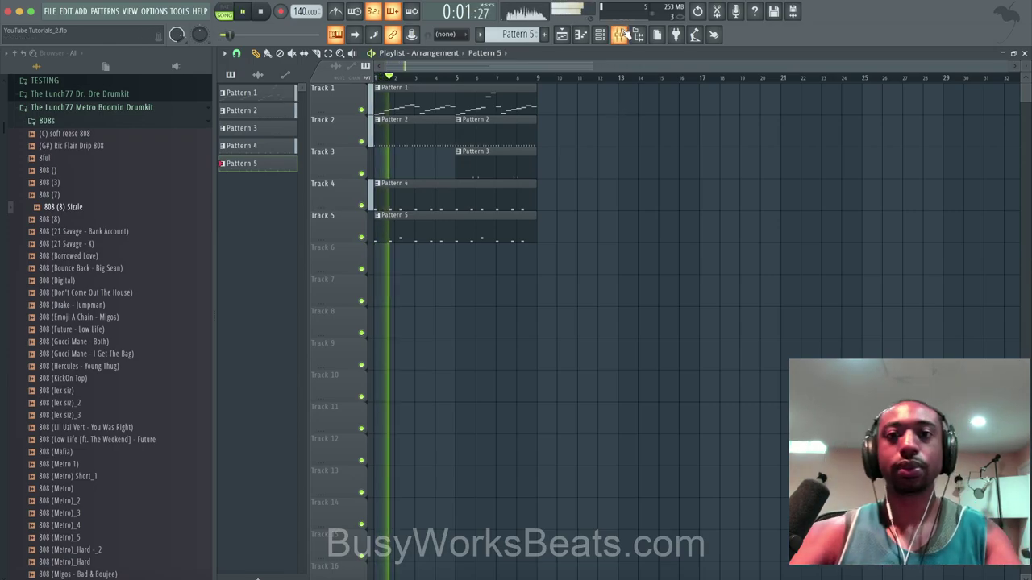
{"action": "left_click", "coordinate": [622, 33]}
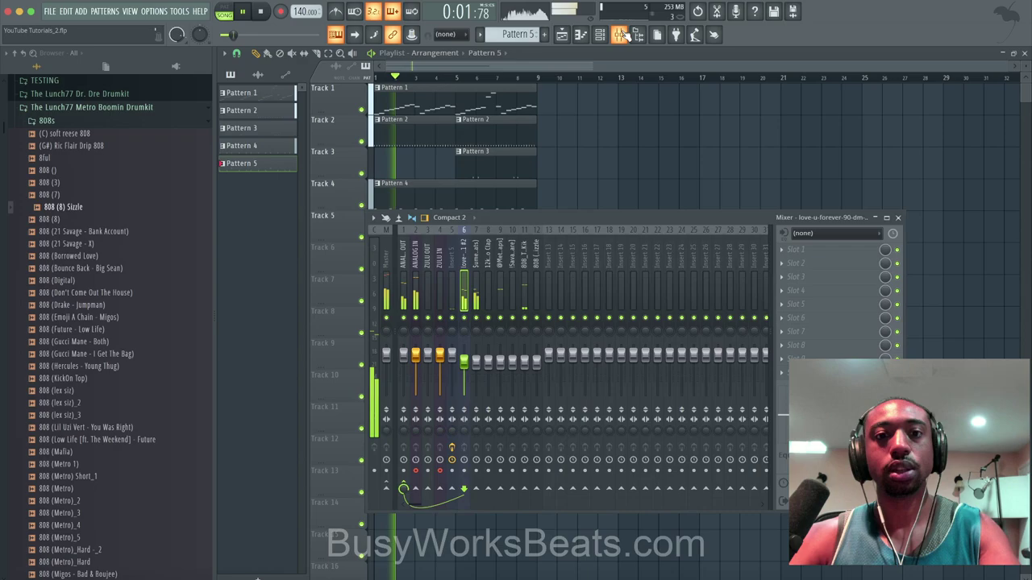
{"action": "left_click", "coordinate": [520, 348]}
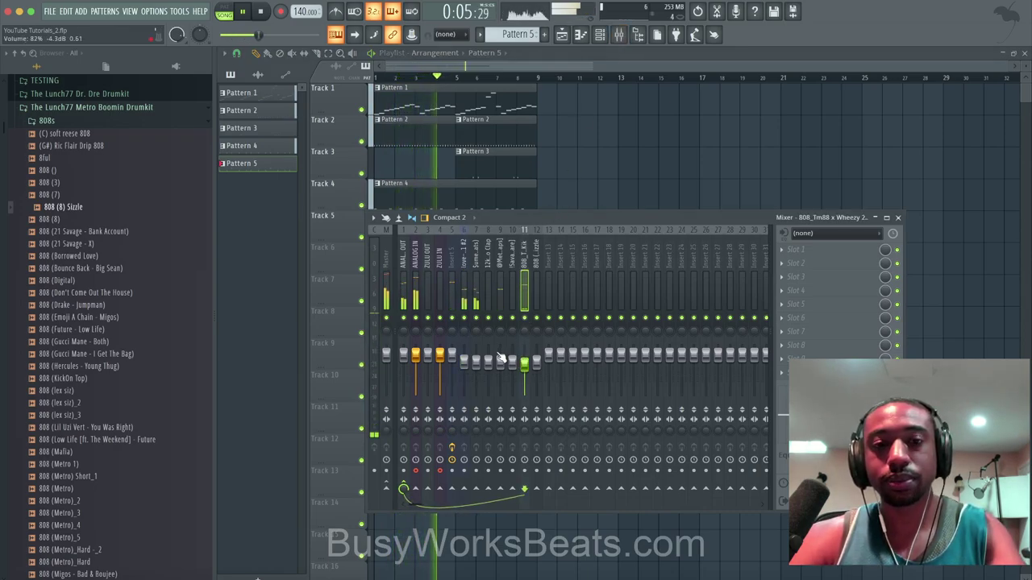
Close the mixer and unmute the 808 (8) Sizzle channel in the channel rack.
{"action": "key", "text": "F9"}
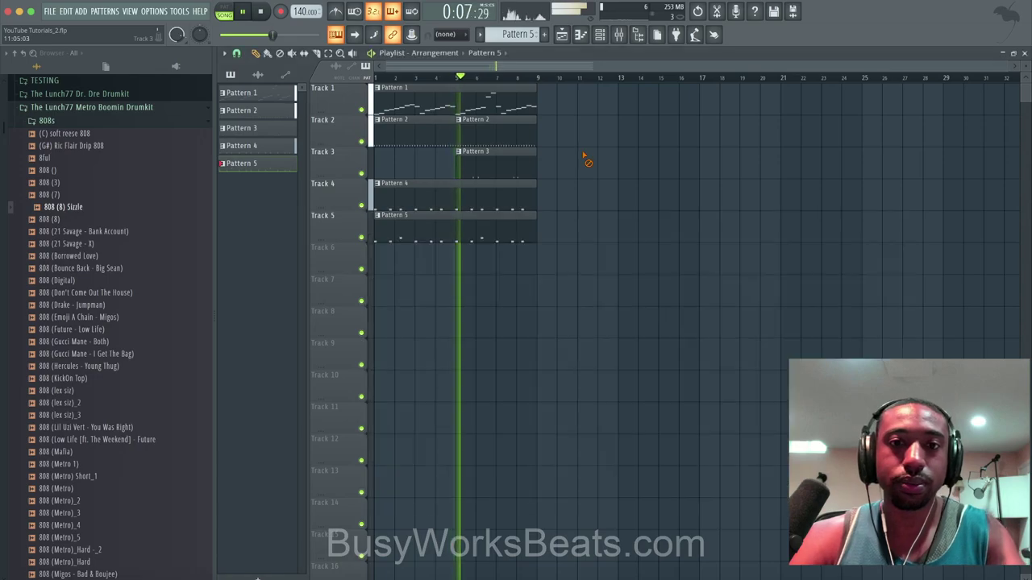
{"action": "key", "text": "F6"}
{"action": "left_click", "coordinate": [226, 199]}
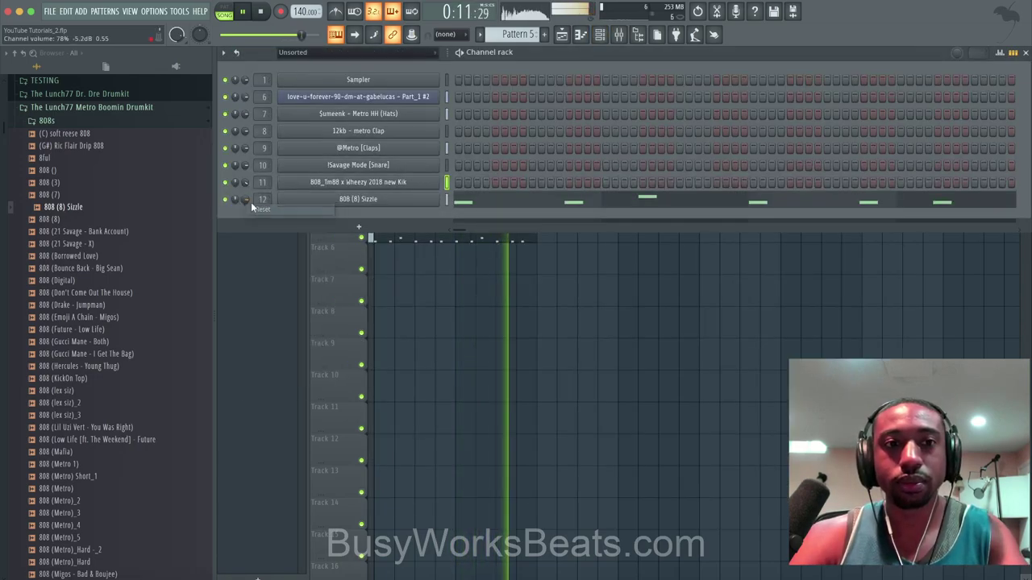
{"action": "key", "text": "F6"}
Duplicate the eight-bar arrangement at bar 9 and delete the first Pattern 5 clip from Track 5.
{"action": "left_click_drag", "start_coordinate": [554, 244], "coordinate": [391, 82]}
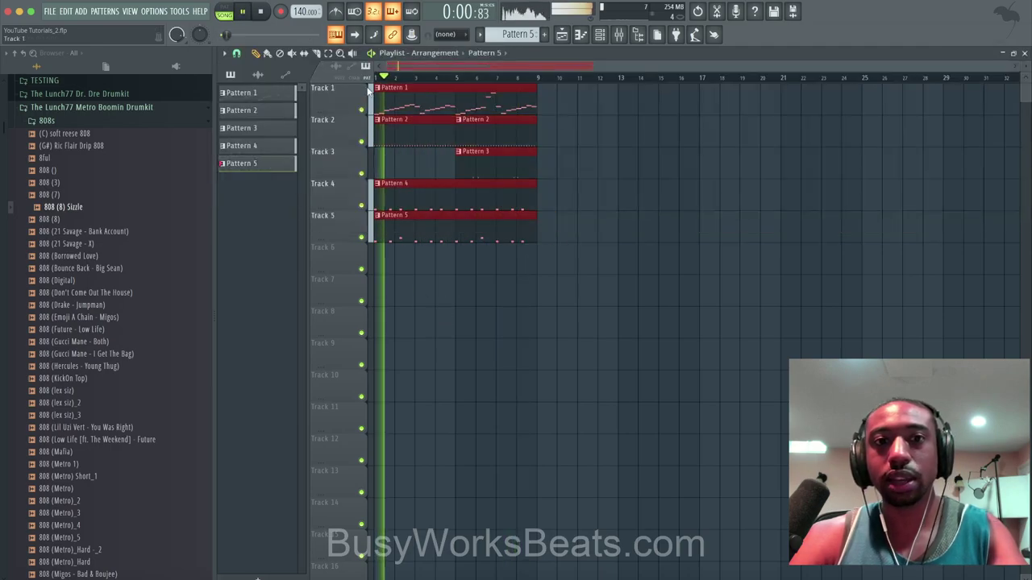
{"action": "key", "text": "ctrl+b"}
{"action": "key", "text": "space"}
{"action": "right_click", "coordinate": [494, 242]}
{"action": "key", "text": "space"}
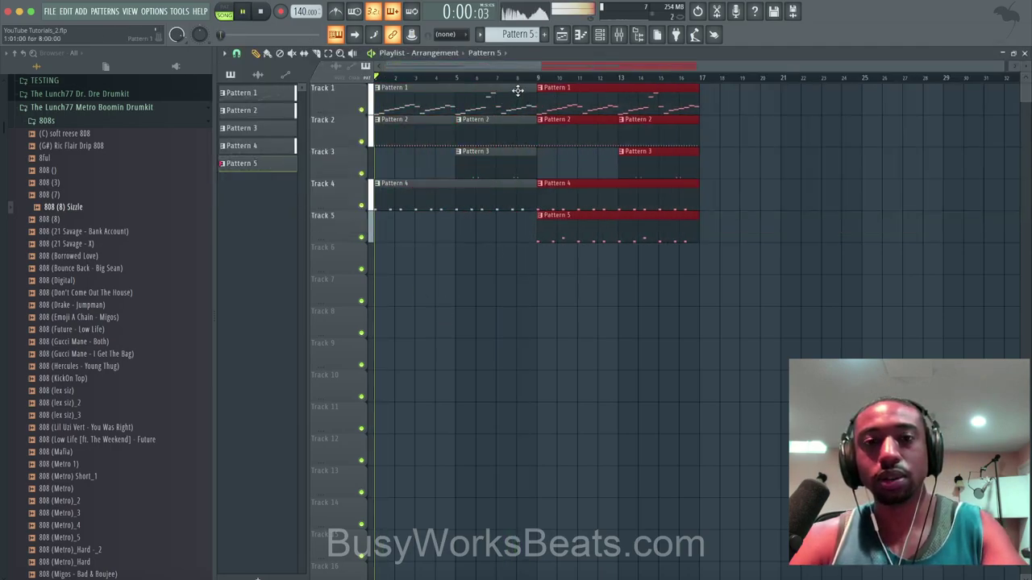
Play the arrangement from around bar 8 and check the track levels in the mixer.
{"action": "left_click", "coordinate": [514, 76]}
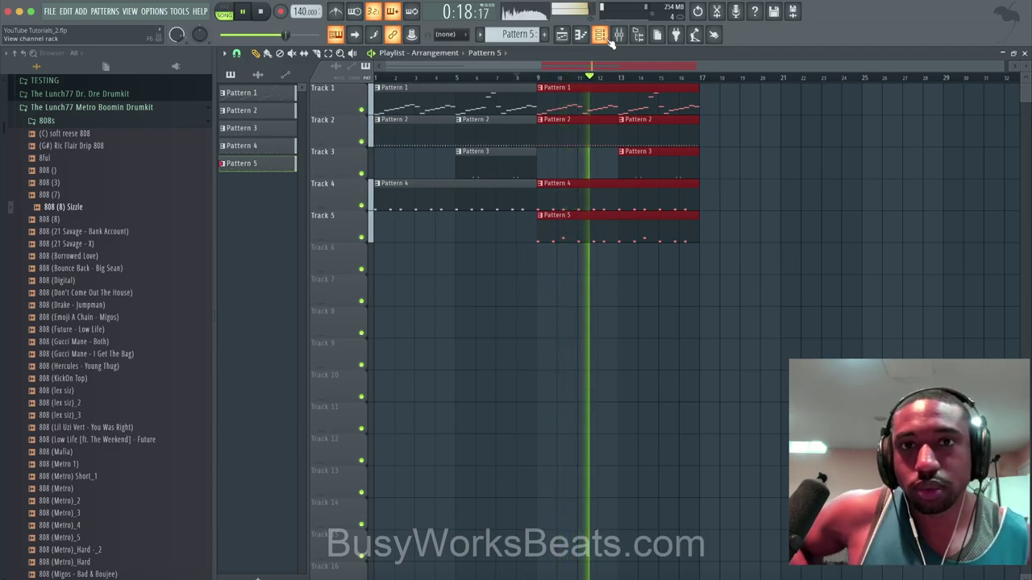
{"action": "key", "text": "space"}
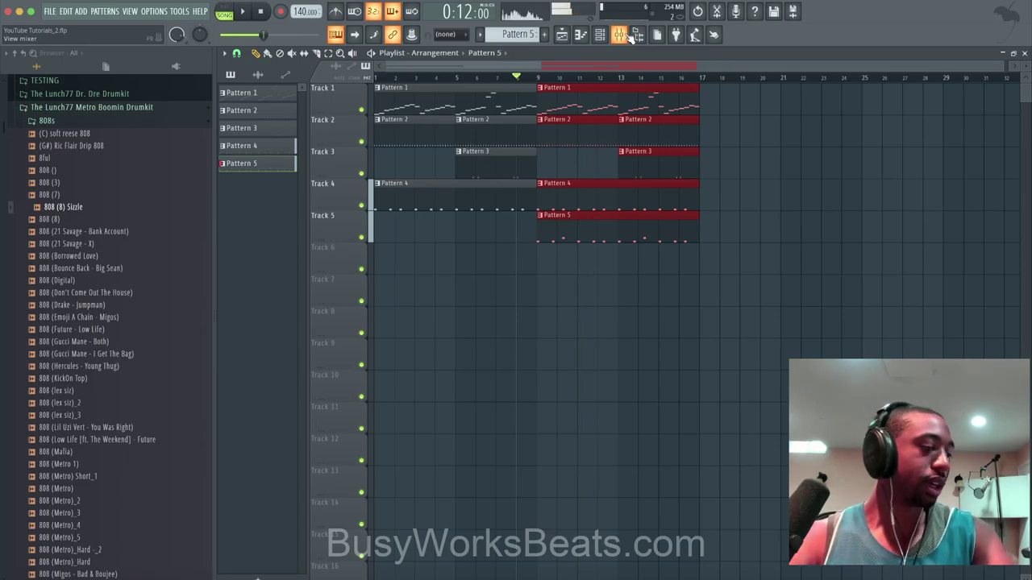
{"action": "left_click", "coordinate": [619, 33]}
{"action": "key", "text": "space"}
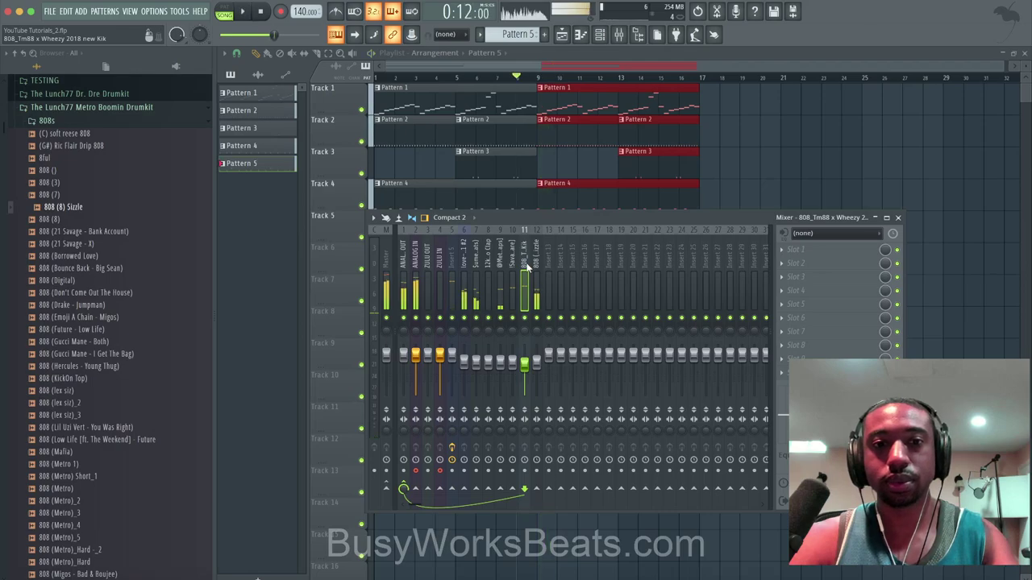
{"action": "key", "text": "space"}
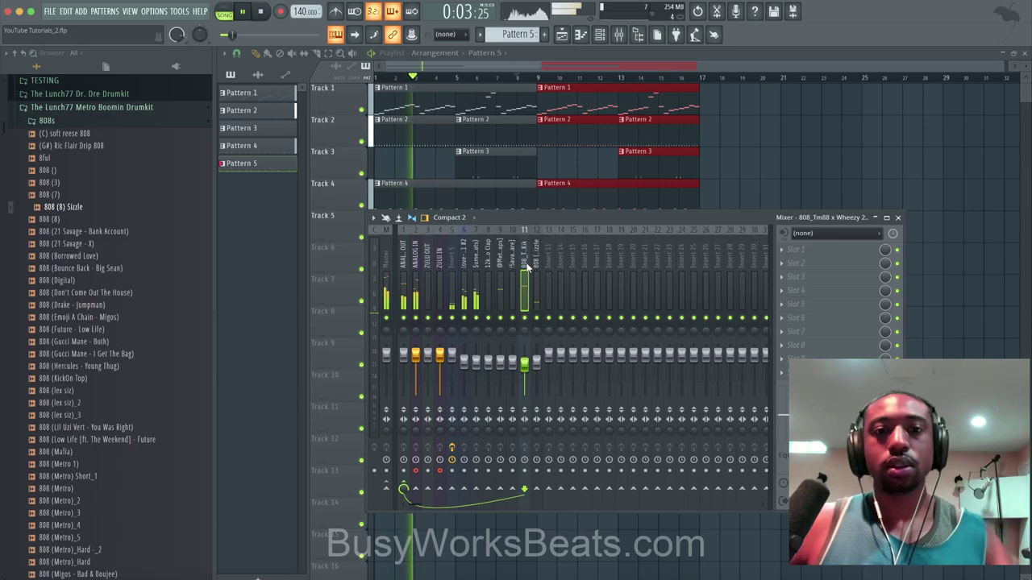
{"action": "left_click", "coordinate": [897, 217]}
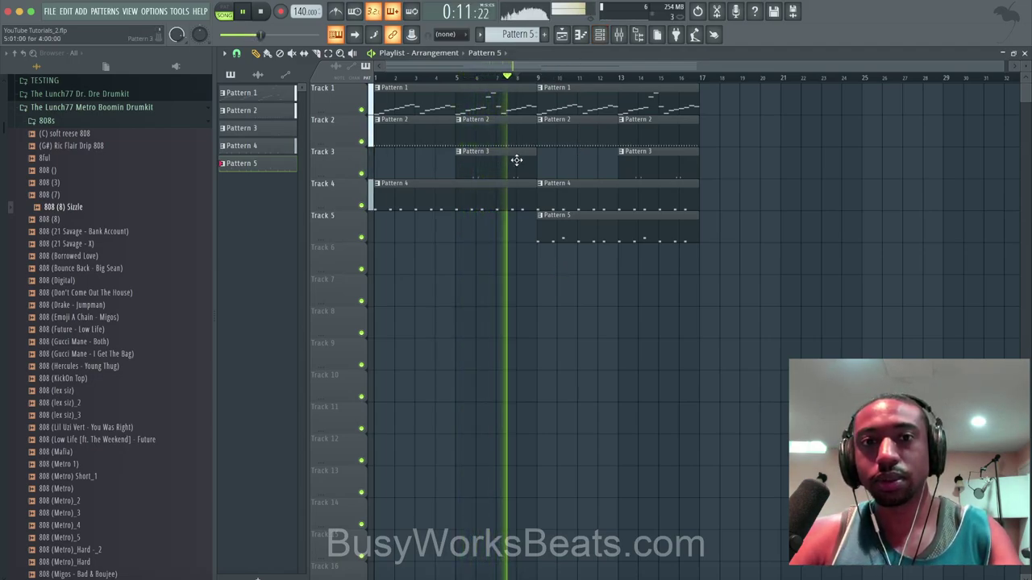
Add a Pattern 3 clip at bar 9 on Track 3 and shift the pattern's last snare hit slightly earlier.
{"action": "left_click", "coordinate": [541, 159]}
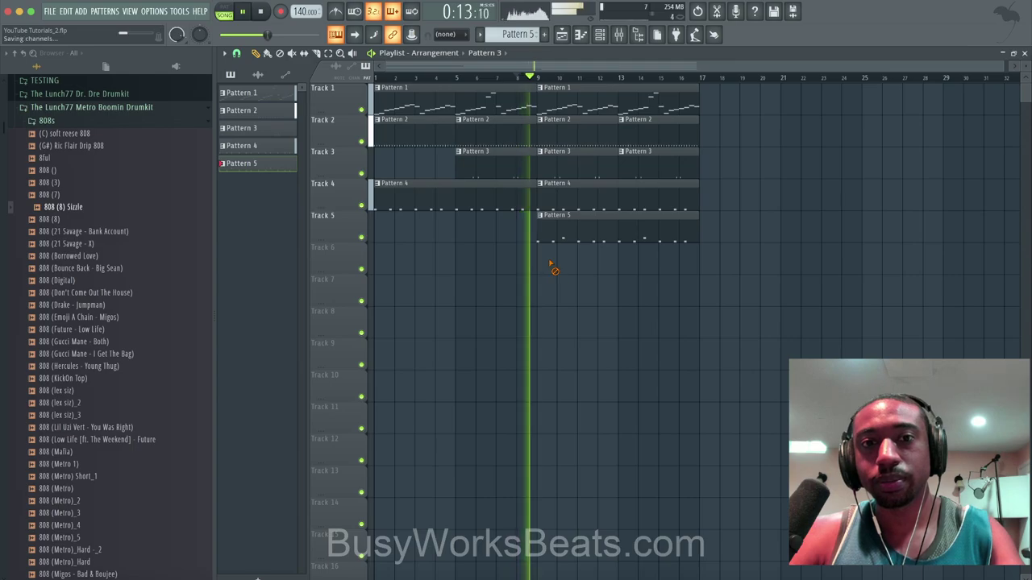
{"action": "double_click", "coordinate": [508, 154]}
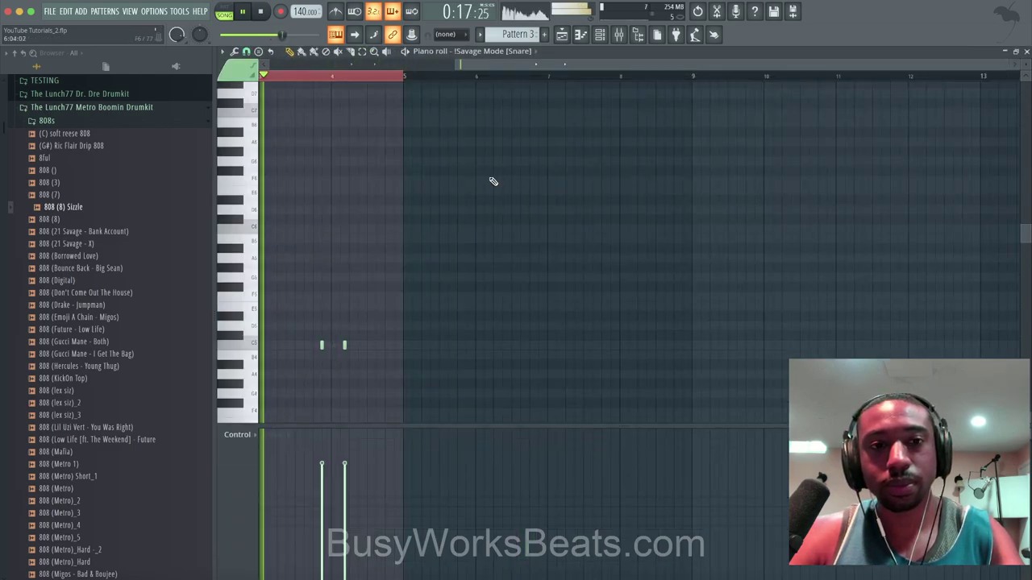
{"action": "left_click", "coordinate": [246, 51]}
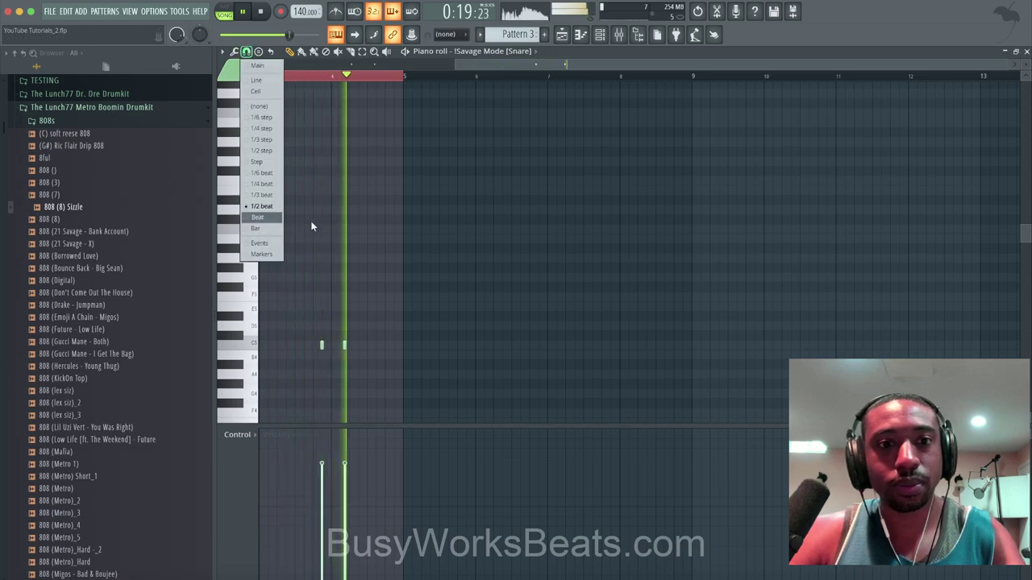
{"action": "scroll", "coordinate": [322, 291], "scroll_direction": "up", "scroll_amount": 3}
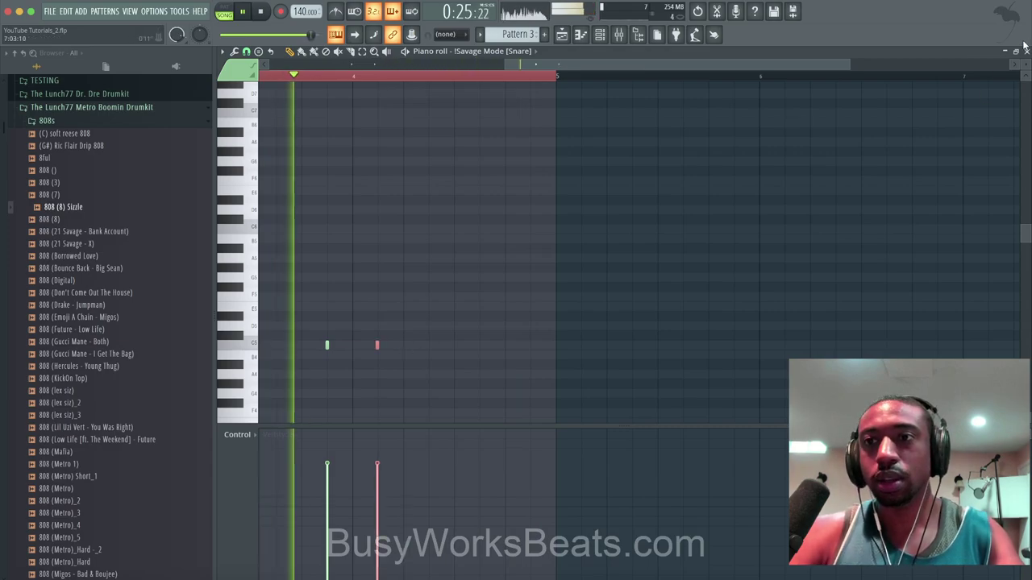
{"action": "key", "text": "F6"}
{"action": "key", "text": "F5"}
Stop playback and duplicate the whole 16-bar arrangement at bar 17.
{"action": "scroll", "coordinate": [624, 129], "scroll_direction": "down", "scroll_amount": 3}
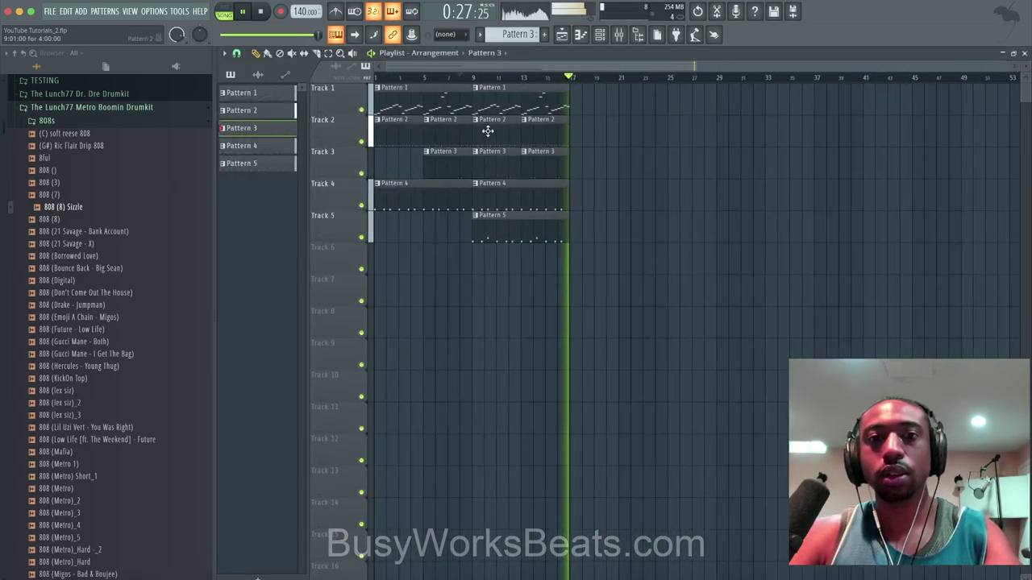
{"action": "key", "text": "space"}
{"action": "left_click_drag", "start_coordinate": [608, 274], "coordinate": [590, 95]}
{"action": "left_click", "coordinate": [598, 242]}
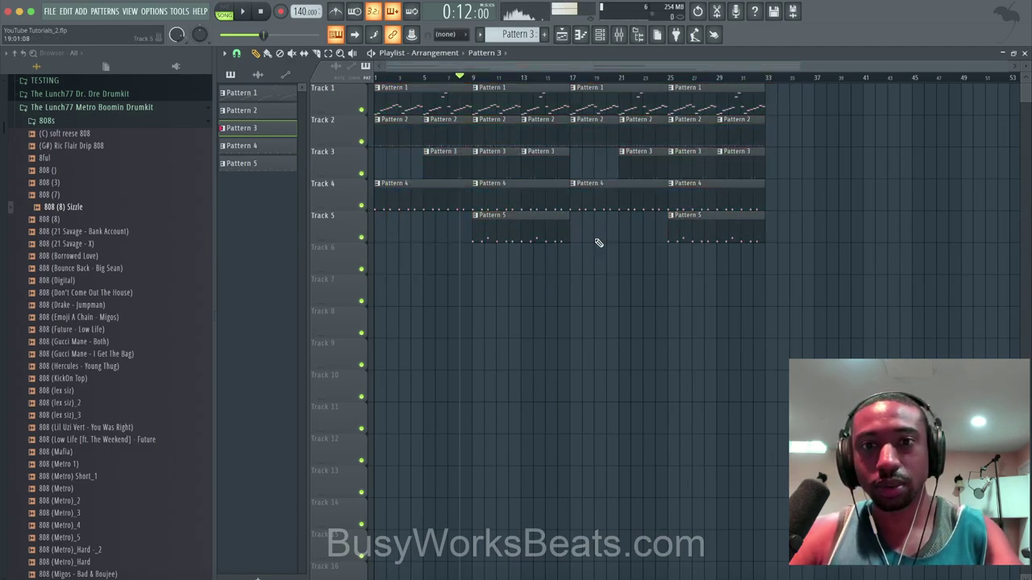
Delete the Pattern 4 and Pattern 5 clips after bar 17 while the song plays.
{"action": "key", "text": "space"}
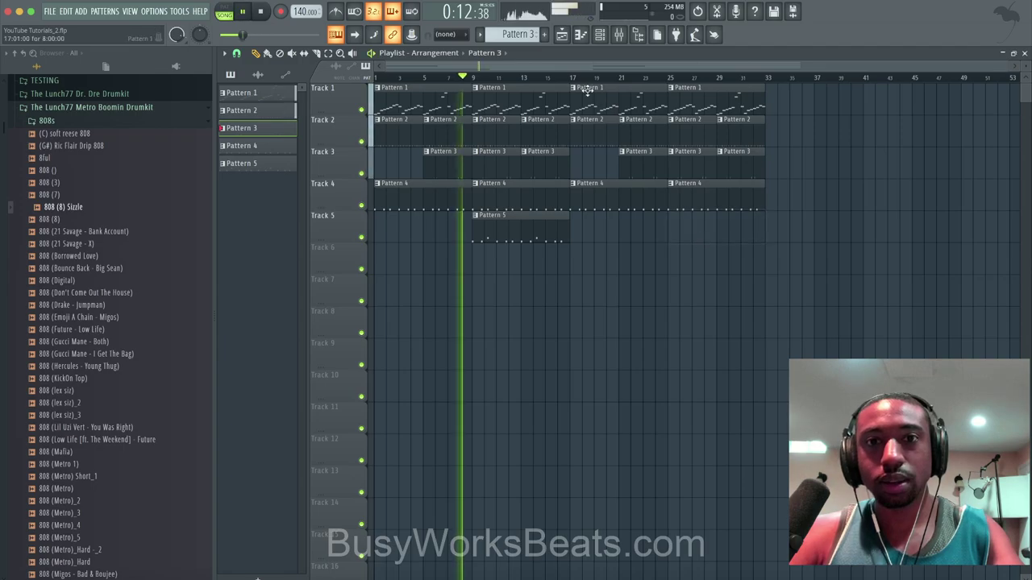
{"action": "right_click", "coordinate": [613, 202]}
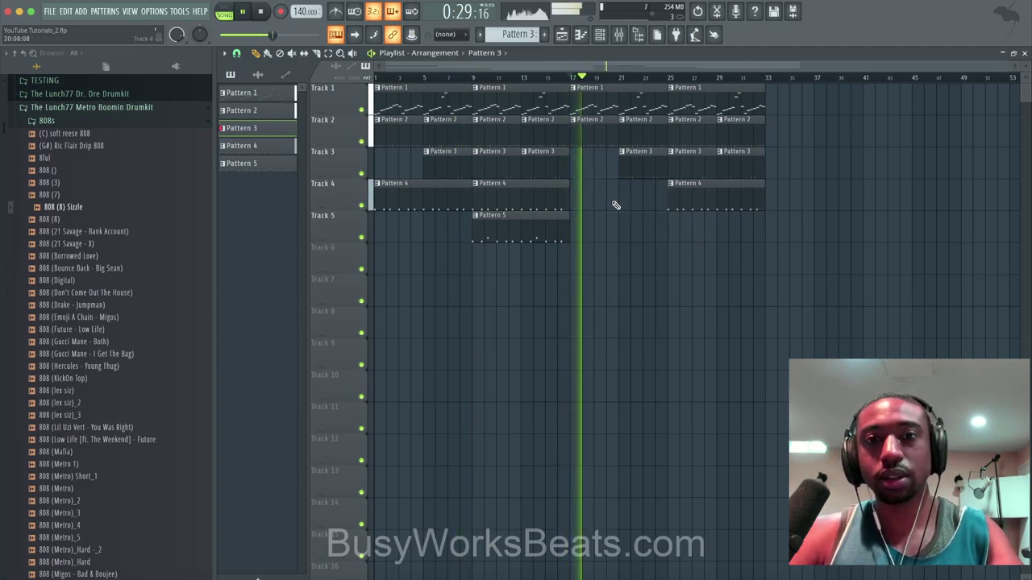
{"action": "right_click", "coordinate": [691, 205]}
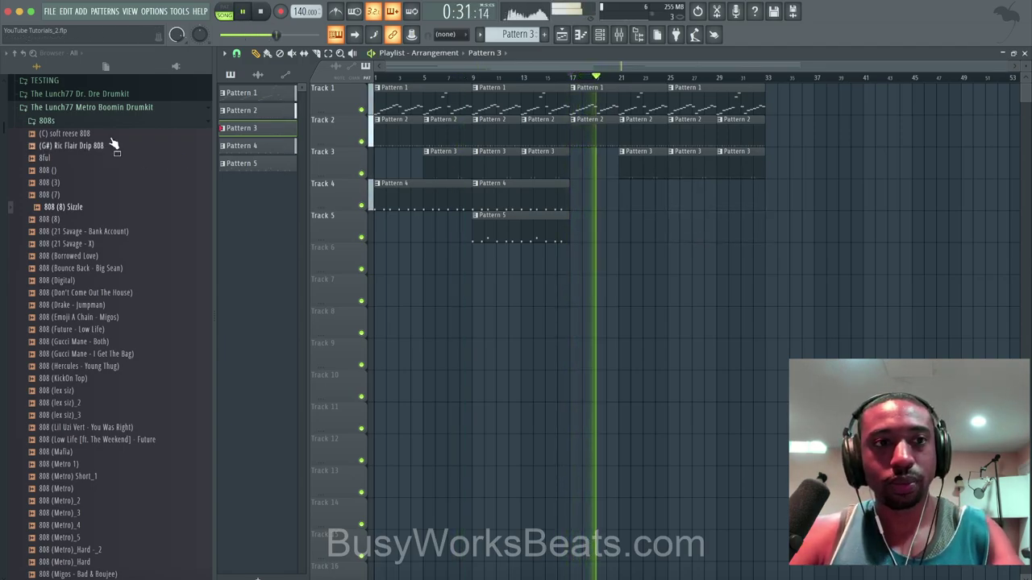
Audition the (C) soft reese 808 sample and load it into a new sampler channel.
{"action": "left_click", "coordinate": [89, 133]}
{"action": "key", "text": "space"}
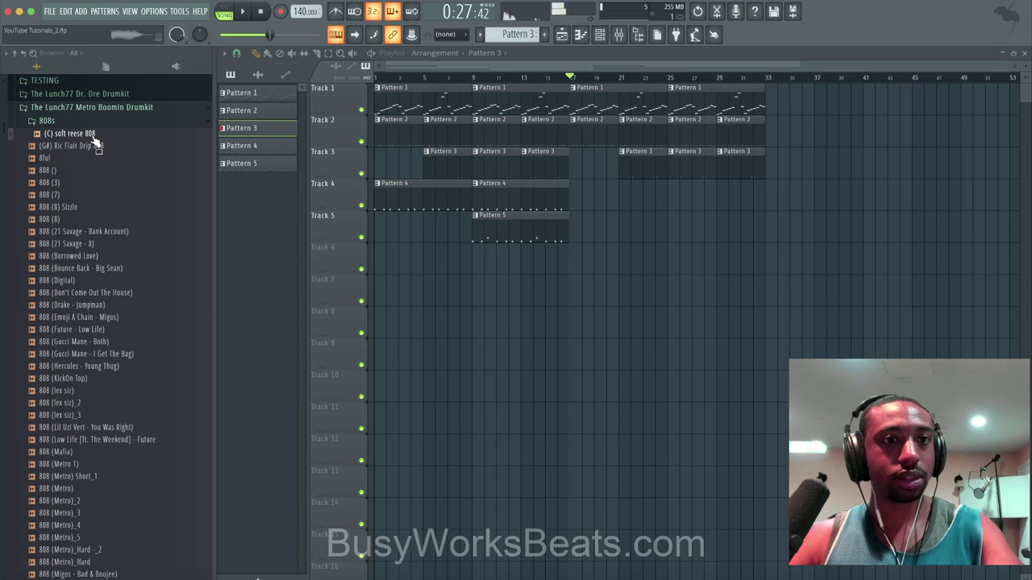
{"action": "right_click", "coordinate": [93, 140]}
{"action": "left_click", "coordinate": [112, 145]}
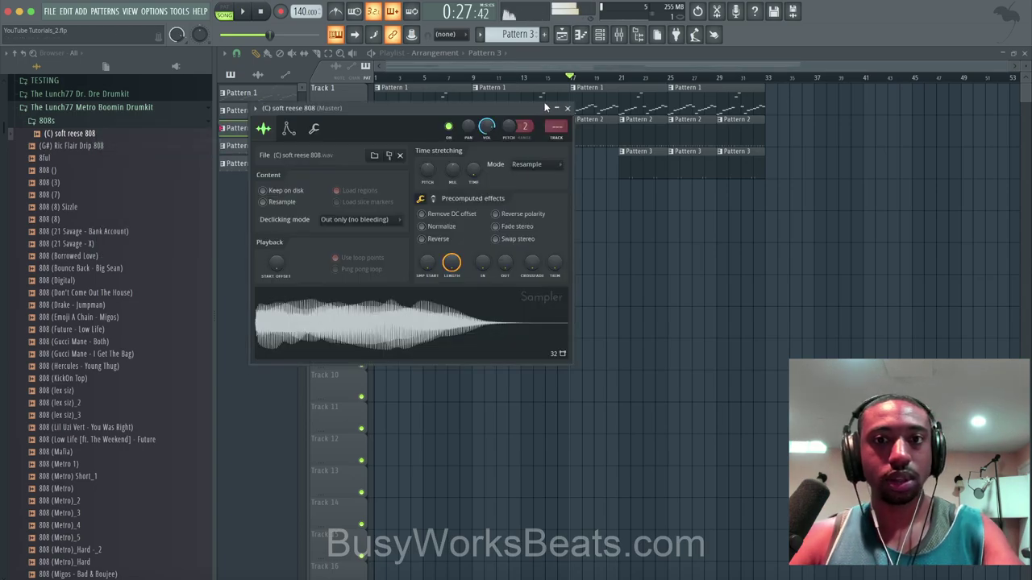
{"action": "key", "text": "space"}
{"action": "left_click", "coordinate": [568, 109]}
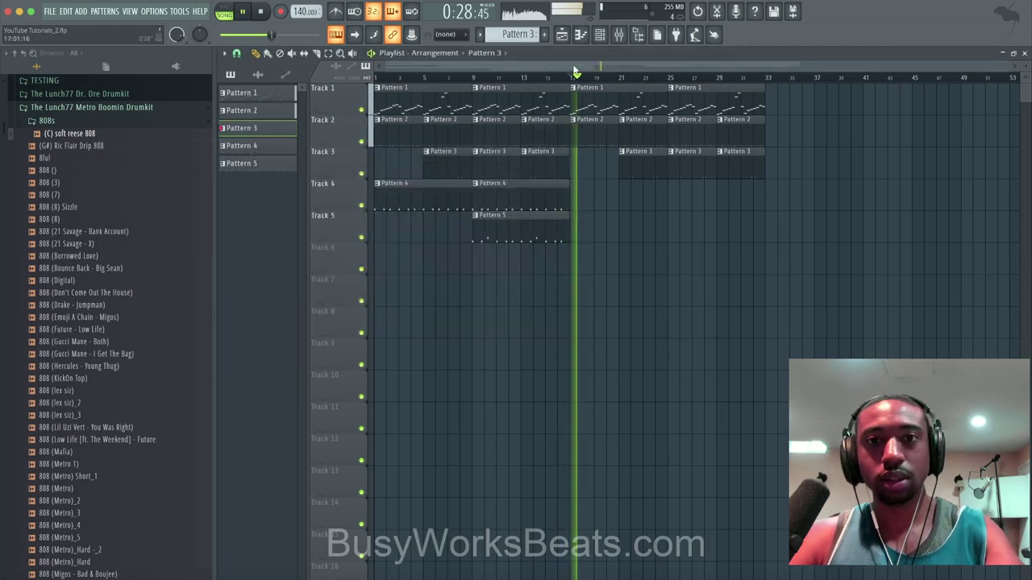
Check the (C) soft reese 808 channel in the channel rack and route it to mixer track 13.
{"action": "left_click", "coordinate": [601, 36]}
{"action": "left_click", "coordinate": [408, 215]}
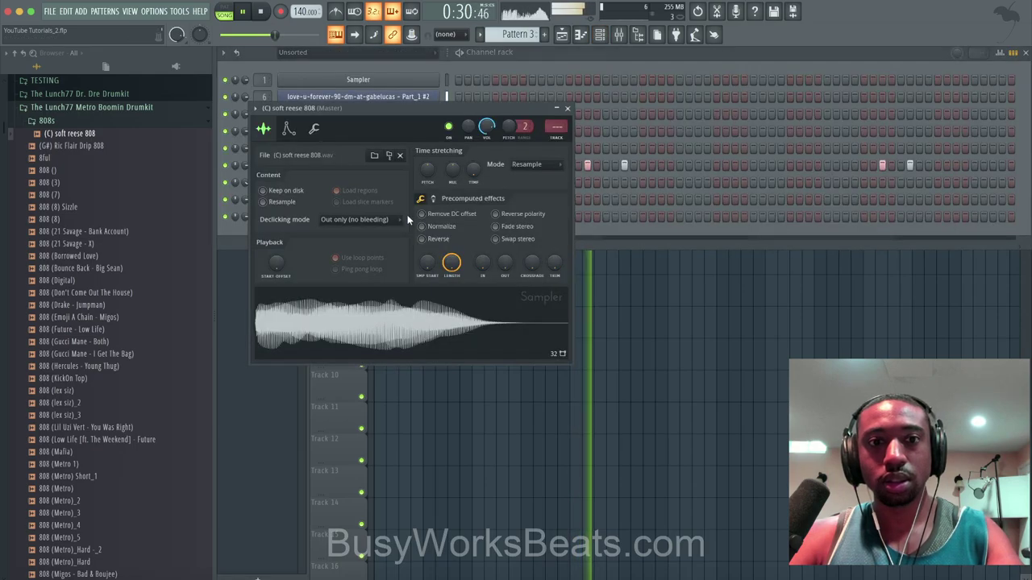
{"action": "key", "text": "space"}
{"action": "left_click", "coordinate": [566, 110]}
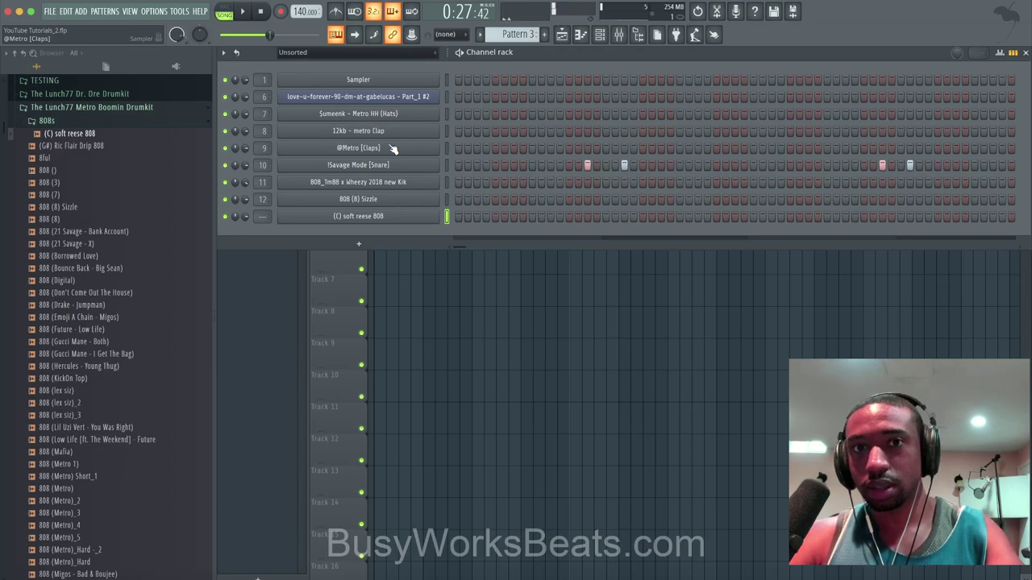
{"action": "key", "text": "ctrl+l"}
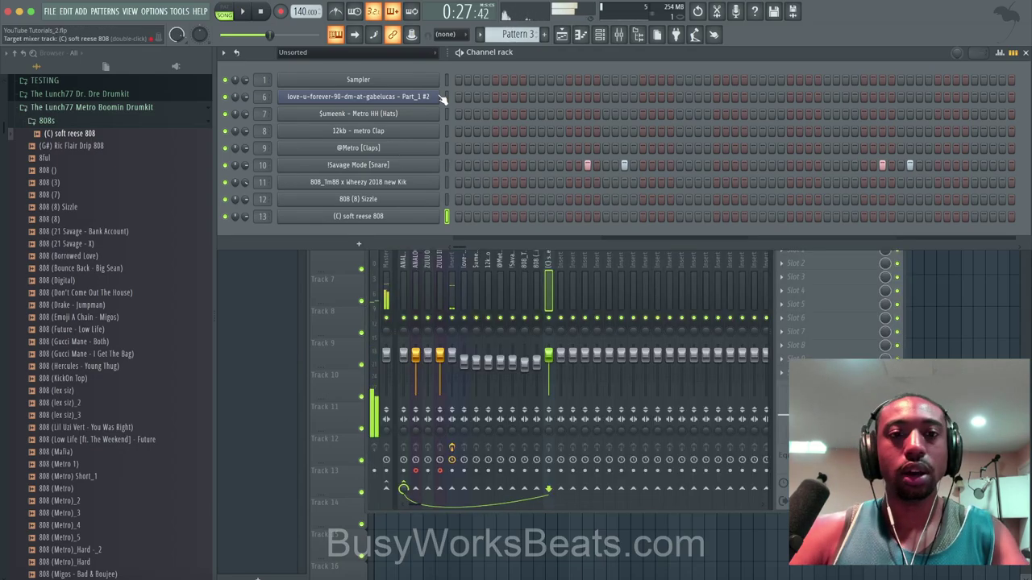
Create a new empty pattern and place it at bar 17 on Track 6, extended to four bars.
{"action": "scroll", "coordinate": [516, 34], "scroll_direction": "down", "scroll_amount": 1}
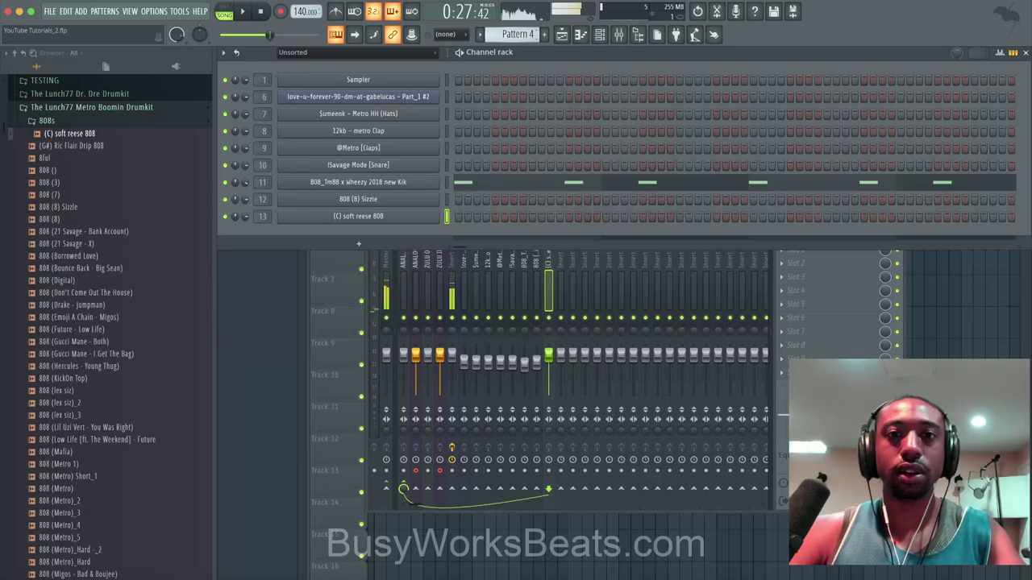
{"action": "left_click", "coordinate": [518, 34]}
{"action": "left_click", "coordinate": [532, 77]}
{"action": "key", "text": "F5"}
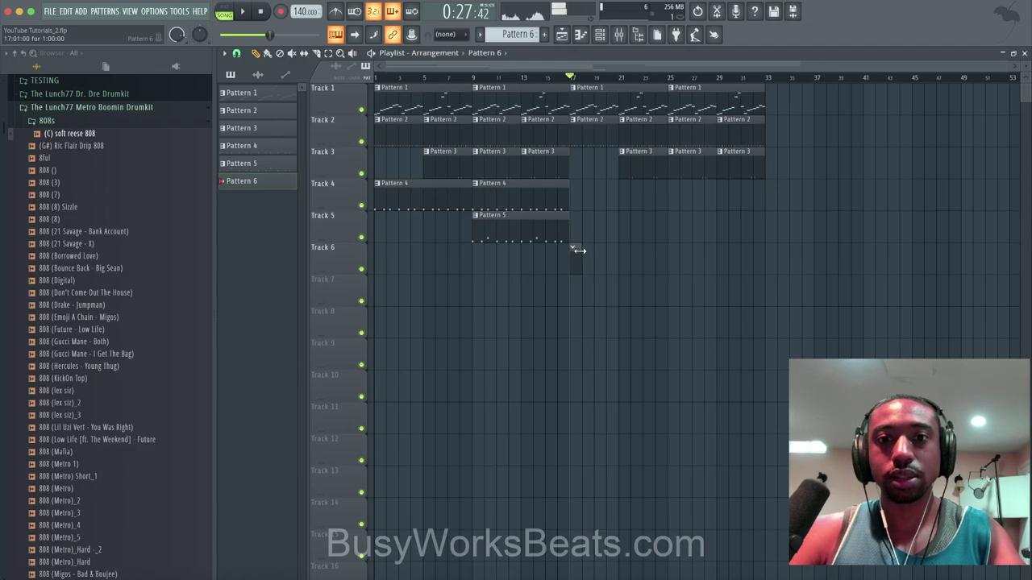
Draw a two-bar E5 note from bar 1 in the (C) soft reese 808 channel's piano roll.
{"action": "key", "text": "F6"}
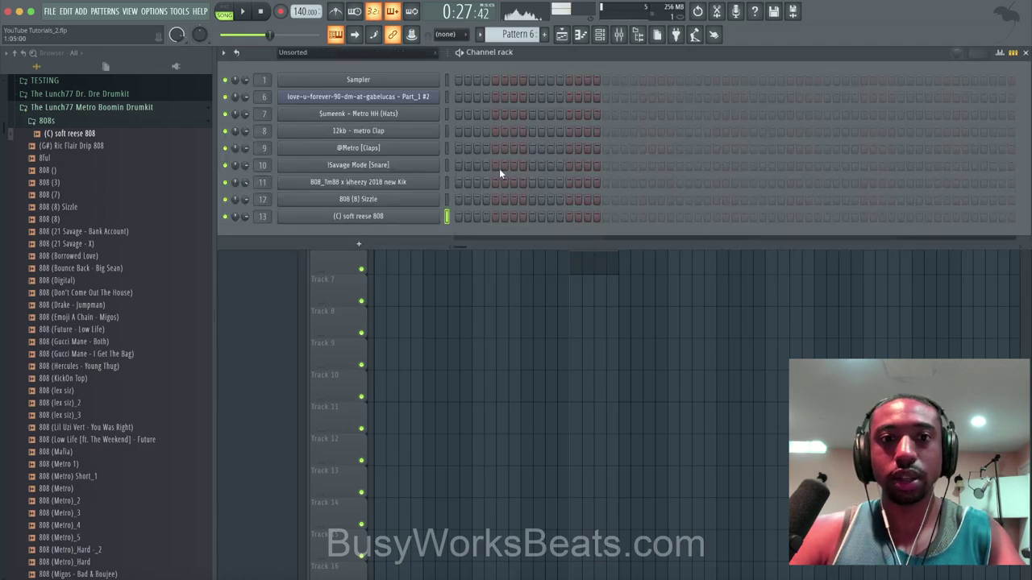
{"action": "right_click", "coordinate": [439, 214]}
{"action": "left_click", "coordinate": [468, 219]}
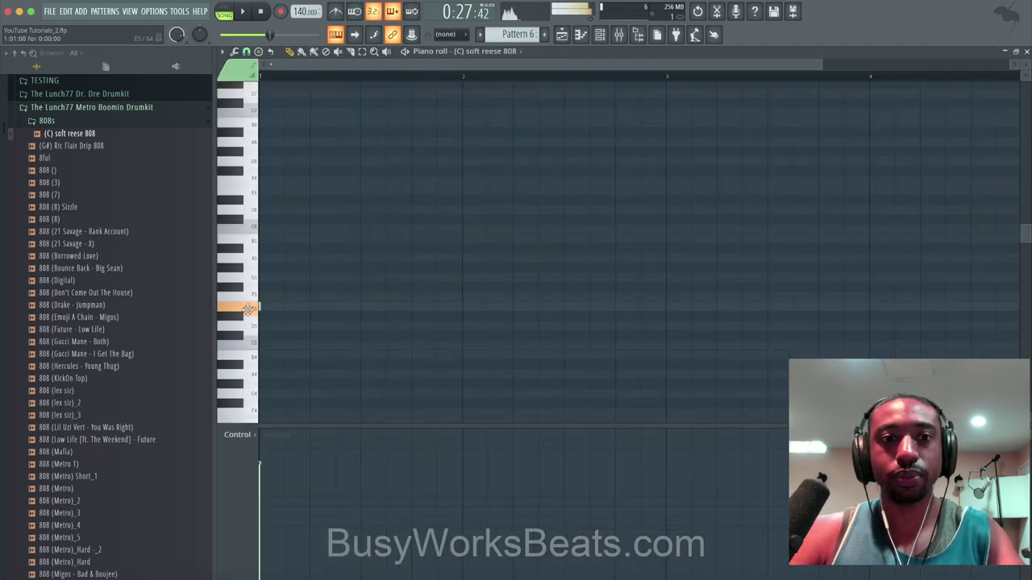
{"action": "left_click", "coordinate": [270, 307]}
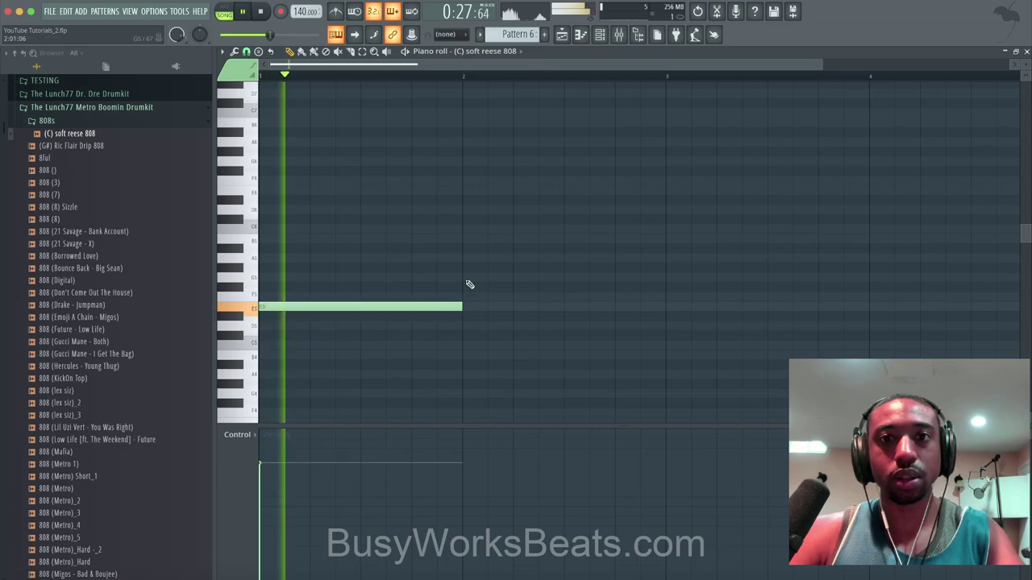
{"action": "scroll", "coordinate": [451, 298], "scroll_direction": "down", "scroll_amount": 2}
{"action": "left_click_drag", "start_coordinate": [410, 307], "coordinate": [565, 308]}
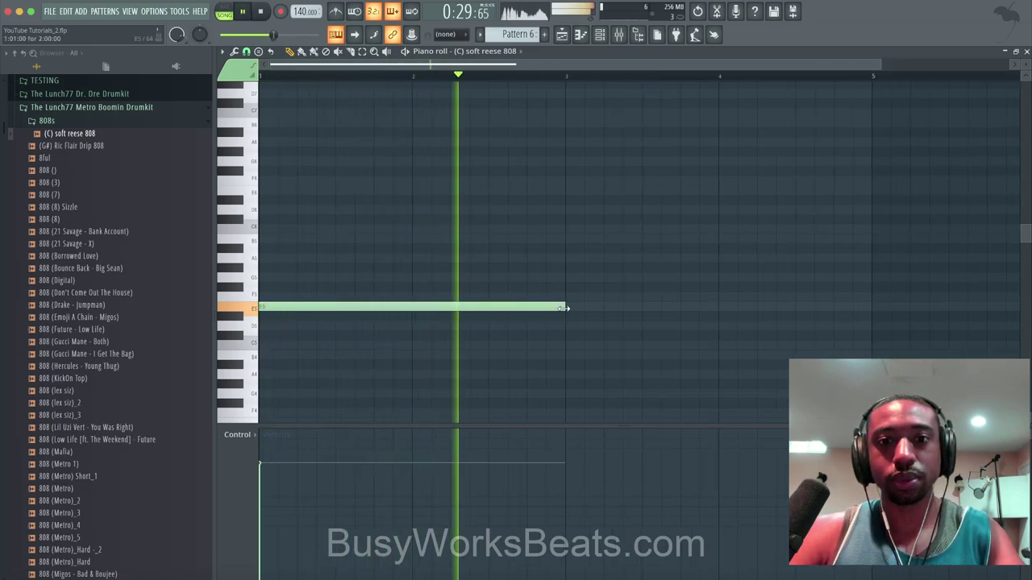
Raise the soft reese note one octave to E6 and add a two-bar B5 note at bar 3.
{"action": "key", "text": "space"}
{"action": "key", "text": "ctrl+Up"}
{"action": "scroll", "coordinate": [573, 345], "scroll_direction": "up", "scroll_amount": 3}
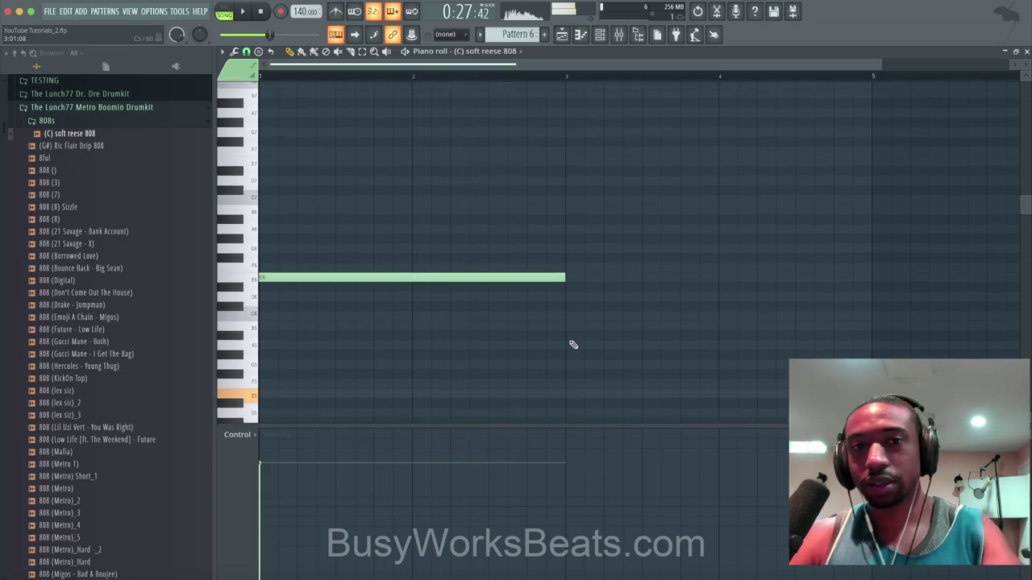
{"action": "key", "text": "space"}
{"action": "scroll", "coordinate": [540, 282], "scroll_direction": "down", "scroll_amount": 3}
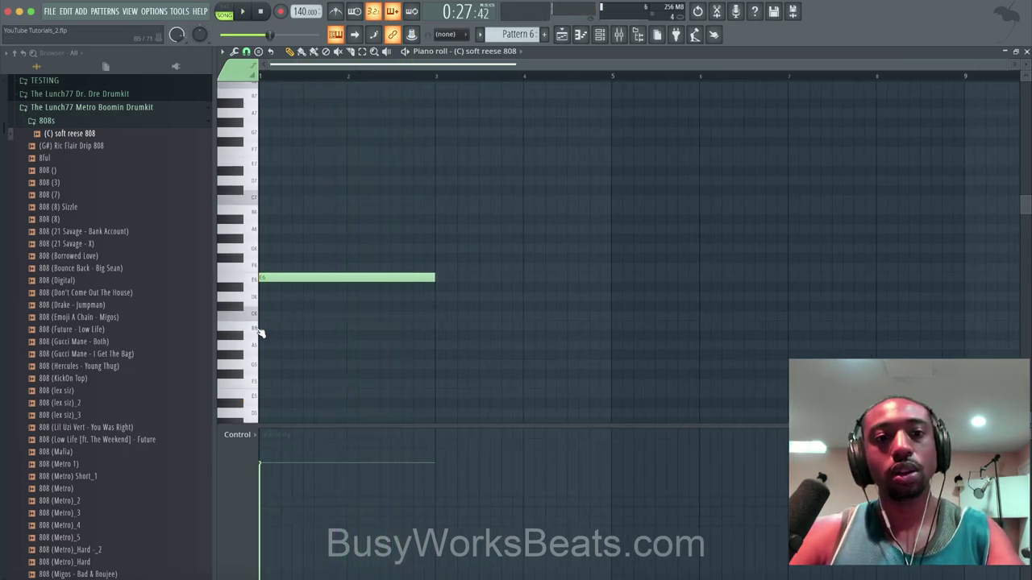
{"action": "left_click", "coordinate": [436, 327]}
Lower the (C) soft reese 808 mixer track to about -8.4 dB during playback and close the mixer.
{"action": "left_click", "coordinate": [618, 33]}
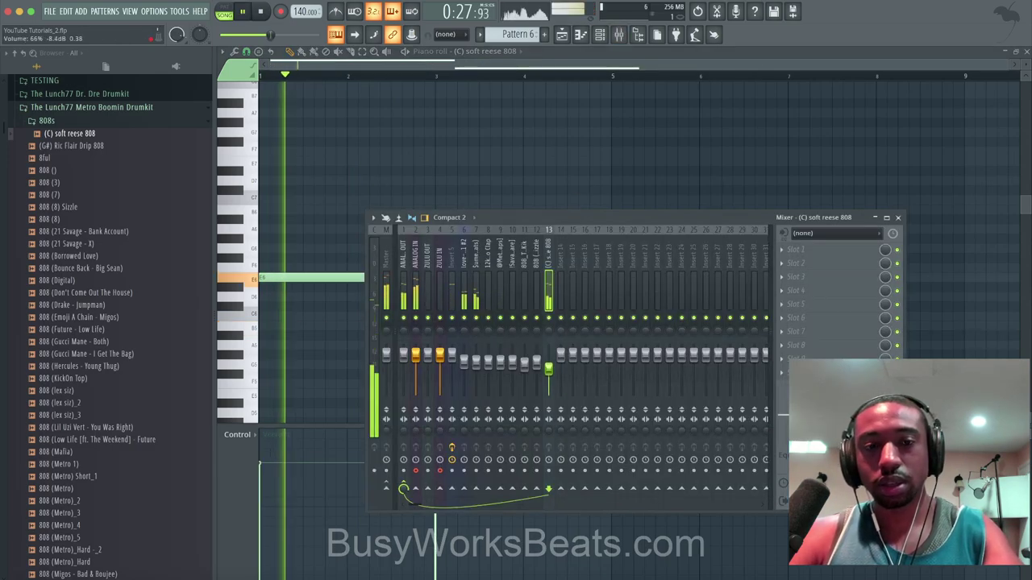
{"action": "key", "text": "F9"}
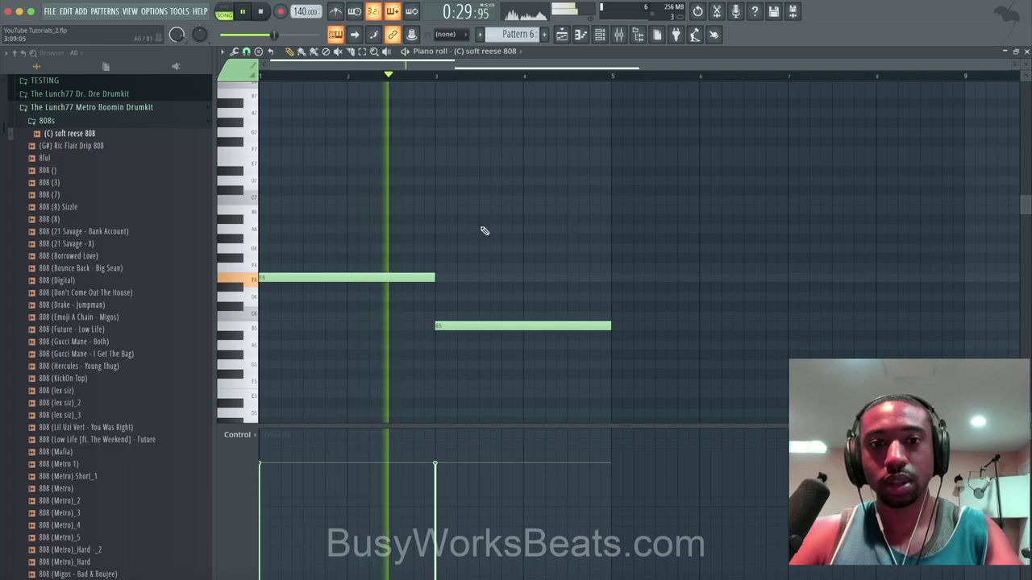
{"action": "scroll", "coordinate": [591, 323], "scroll_direction": "down", "scroll_amount": 1}
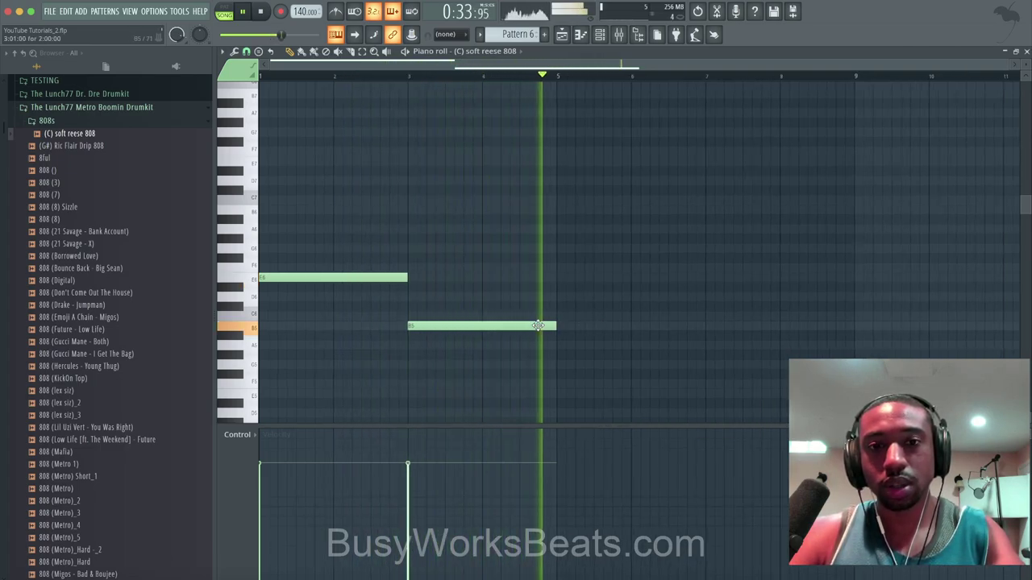
Add a two-bar A5 note at bar 5 of the soft reese part and extend the Track 6 Pattern 6 clip to eight bars.
{"action": "key", "text": "space"}
{"action": "left_click_drag", "start_coordinate": [558, 337], "coordinate": [558, 348]}
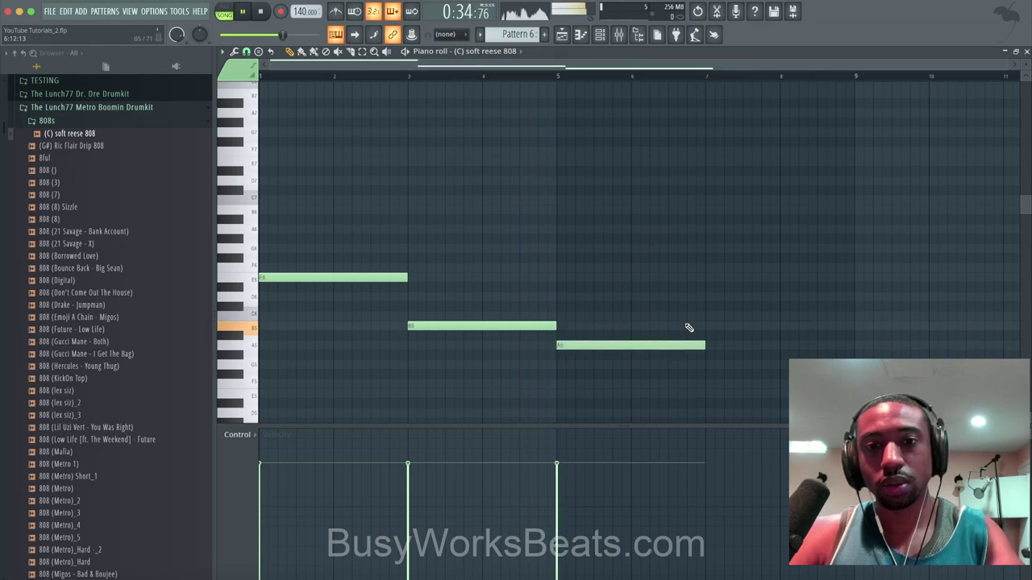
{"action": "key", "text": "F5"}
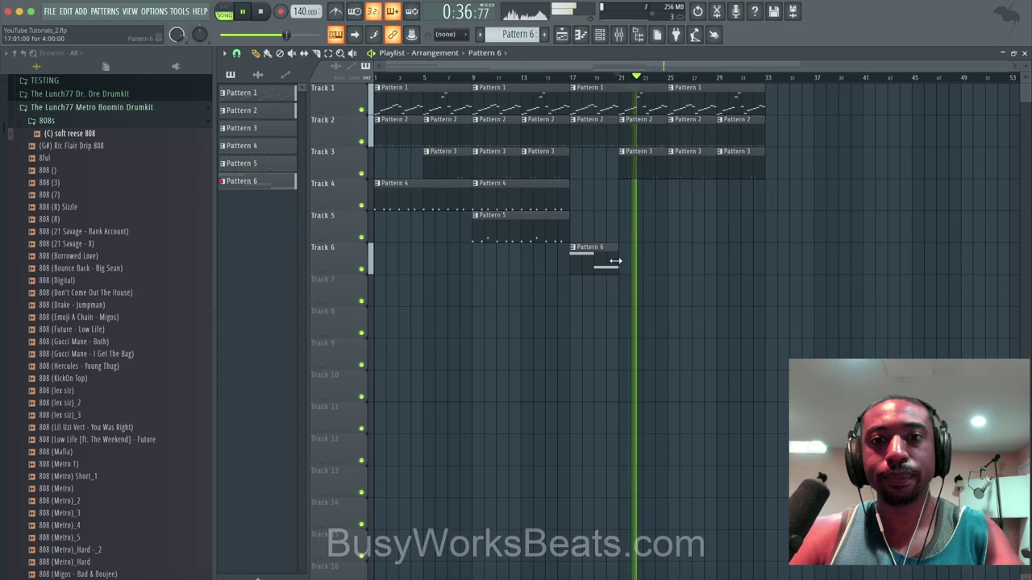
{"action": "left_click_drag", "start_coordinate": [614, 260], "coordinate": [668, 261]}
Raise the soft reese notes at bars 3 and 5 to E6 and add a two-bar E6 note at bar 7.
{"action": "left_click", "coordinate": [572, 76]}
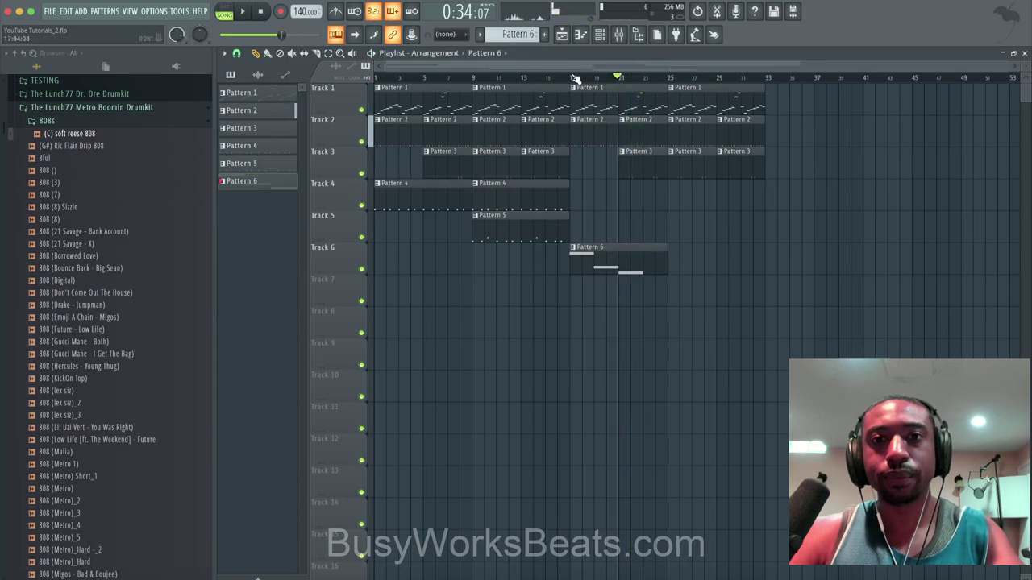
{"action": "left_click", "coordinate": [599, 34]}
{"action": "left_click", "coordinate": [539, 221]}
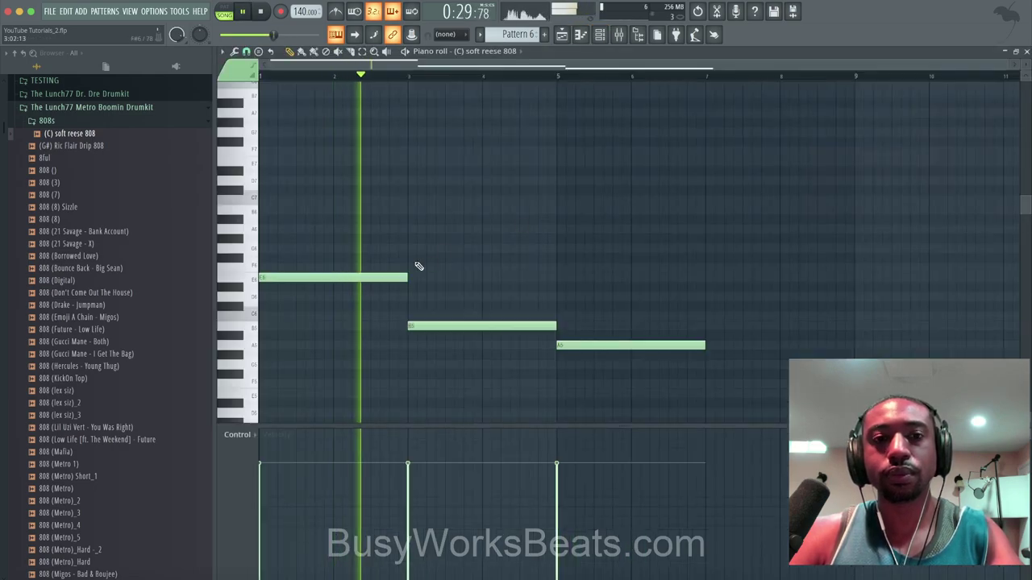
{"action": "left_click_drag", "start_coordinate": [425, 324], "coordinate": [421, 273]}
{"action": "key", "text": "space"}
{"action": "key", "text": "space"}
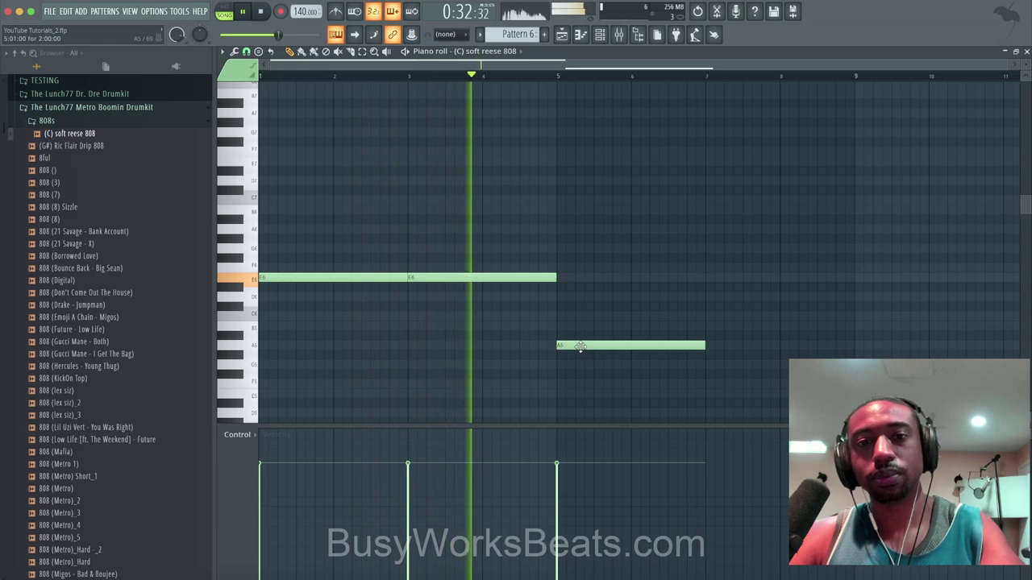
{"action": "left_click_drag", "start_coordinate": [577, 344], "coordinate": [583, 278]}
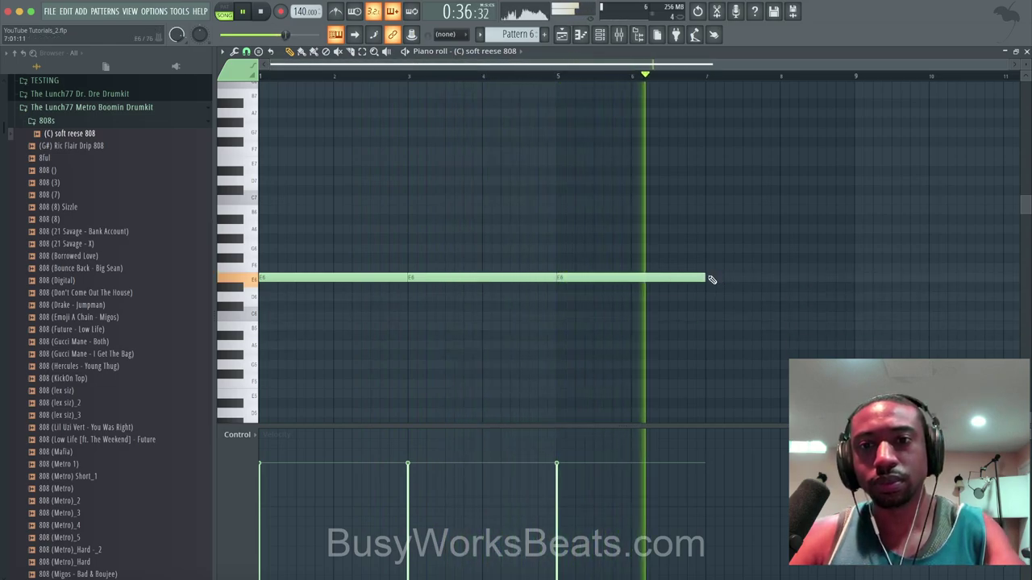
{"action": "left_click", "coordinate": [707, 277]}
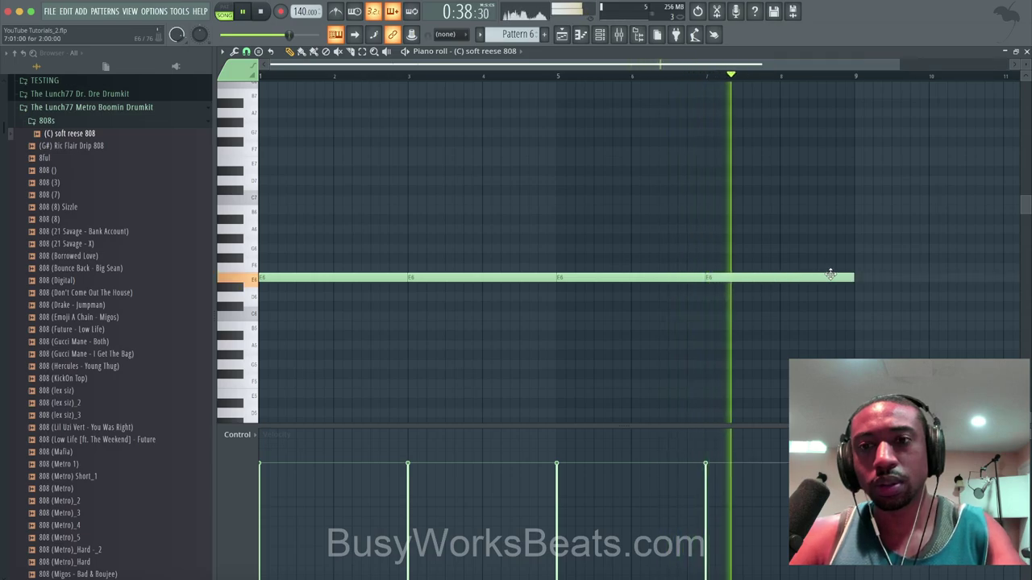
Add a short B6 note at 8:13 lasting 0:04:00, turn it into a slide note and play it back from bar 8.
{"action": "left_click", "coordinate": [838, 209]}
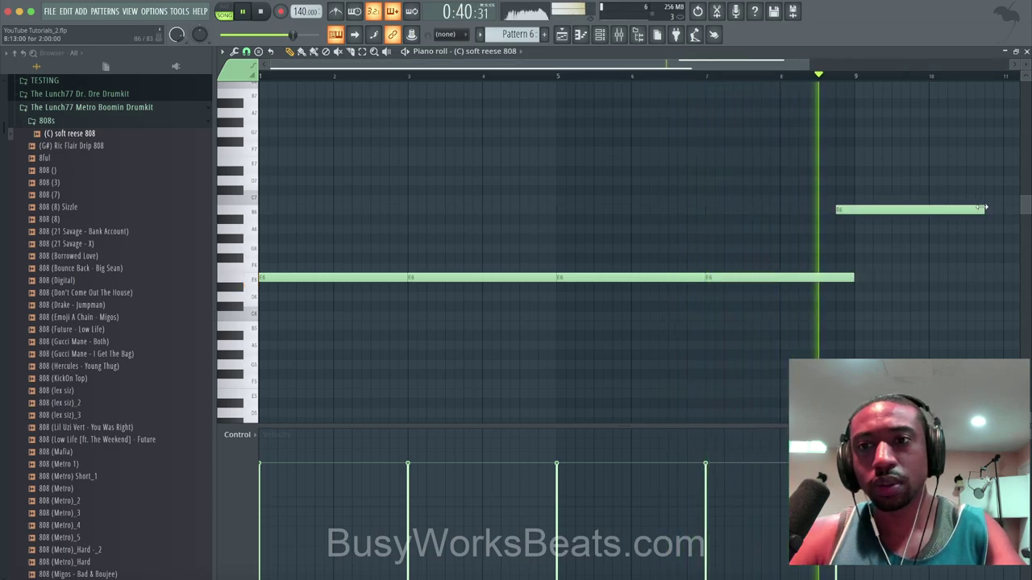
{"action": "left_click_drag", "start_coordinate": [984, 209], "coordinate": [856, 210]}
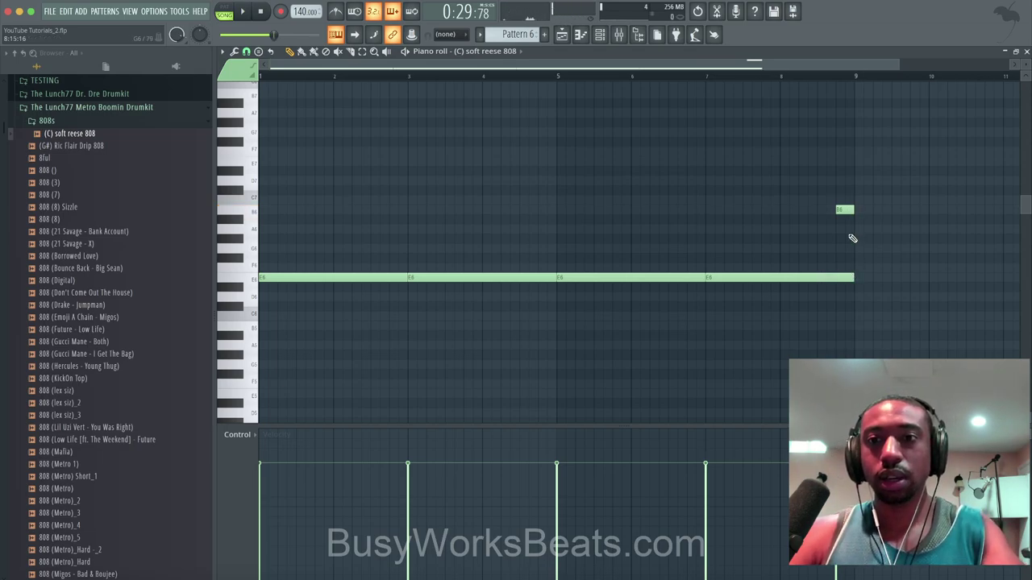
{"action": "double_click", "coordinate": [845, 209]}
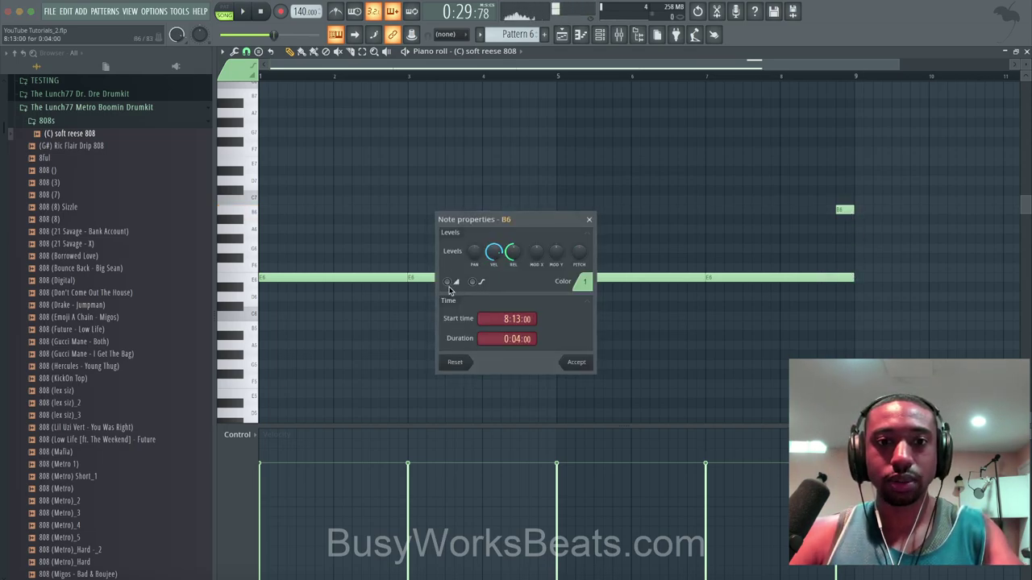
{"action": "left_click", "coordinate": [573, 362]}
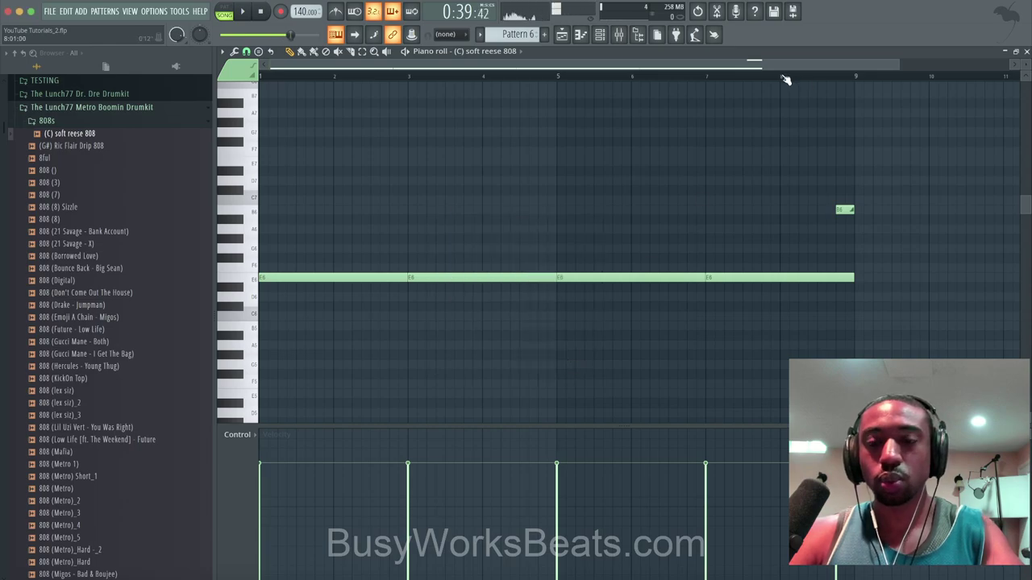
{"action": "key", "text": "space"}
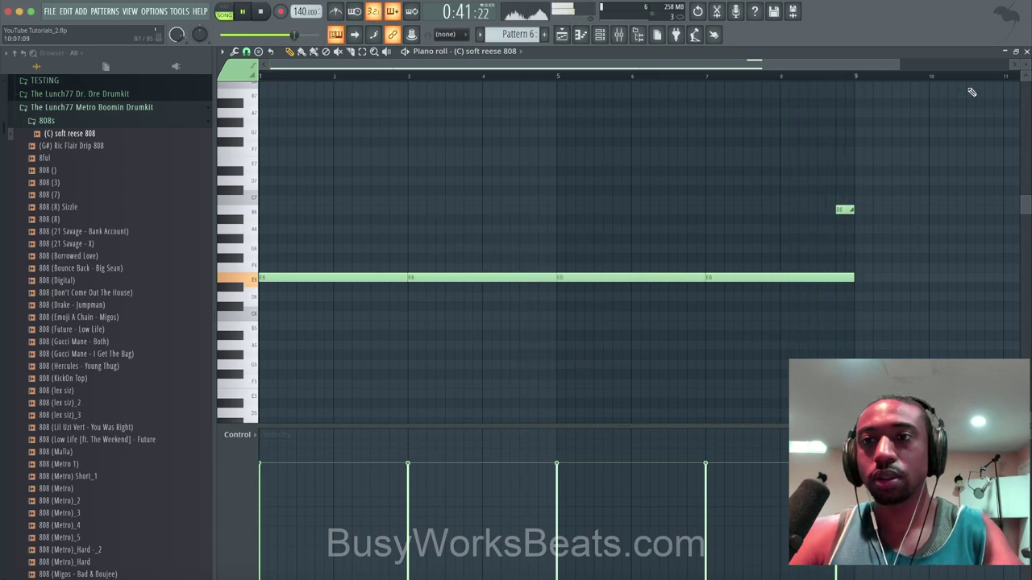
Lower all the soft reese notes in Pattern 6 by one octave and return to the playlist.
{"action": "left_click", "coordinate": [1025, 51]}
{"action": "double_click", "coordinate": [621, 255]}
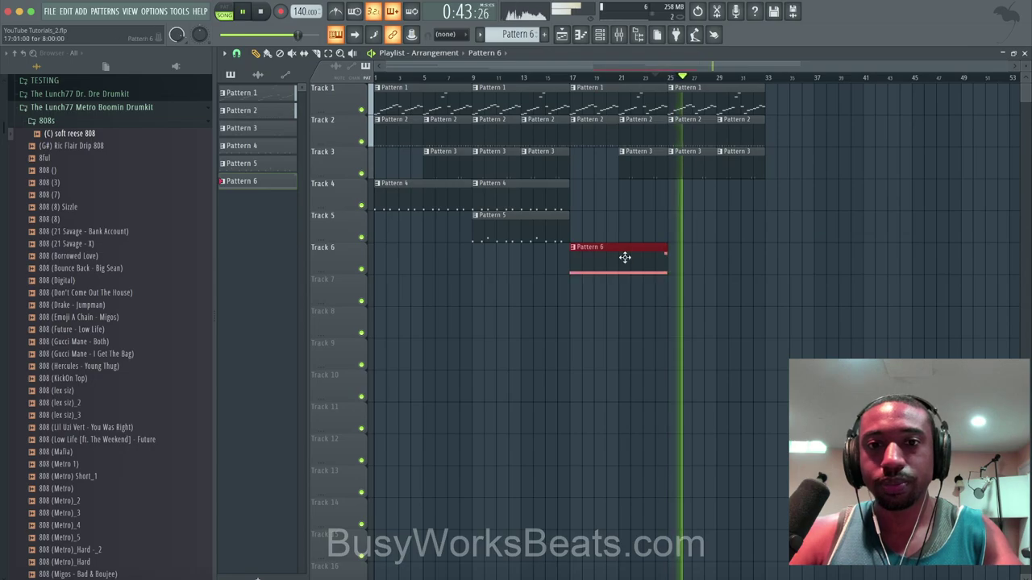
{"action": "scroll", "coordinate": [628, 261], "scroll_direction": "up", "scroll_amount": 3}
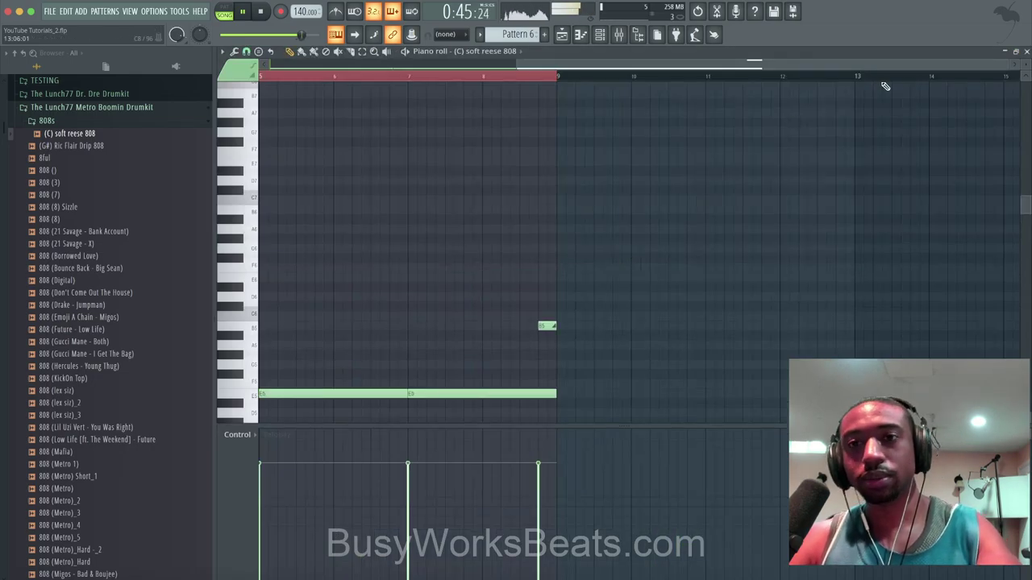
{"action": "key", "text": "F7"}
{"action": "key", "text": "F6"}
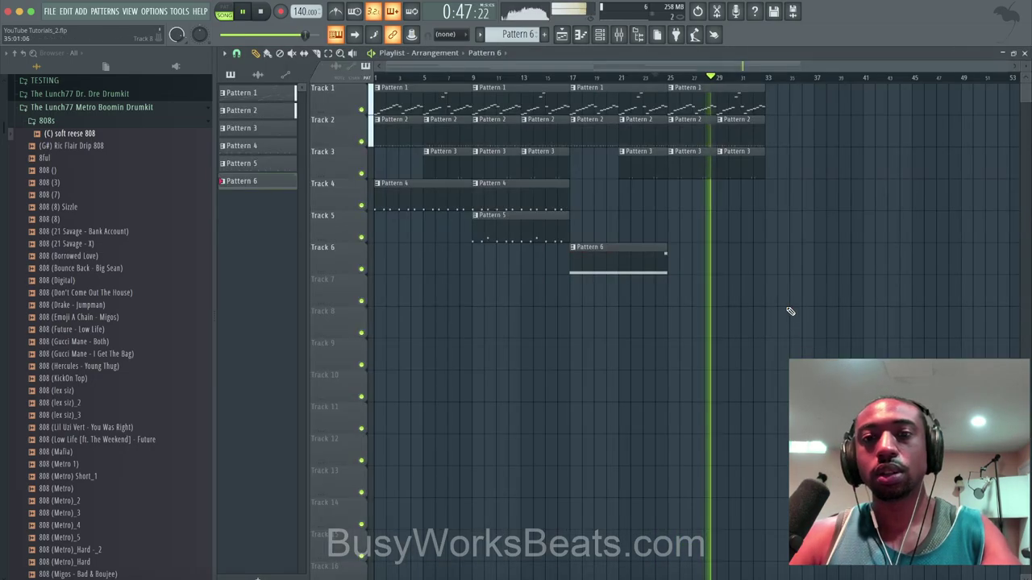
Move both Pattern 4 clips on Track 4 to start at bar 17 and the Pattern 5 clip on Track 5 to bar 25.
{"action": "left_click", "coordinate": [269, 11]}
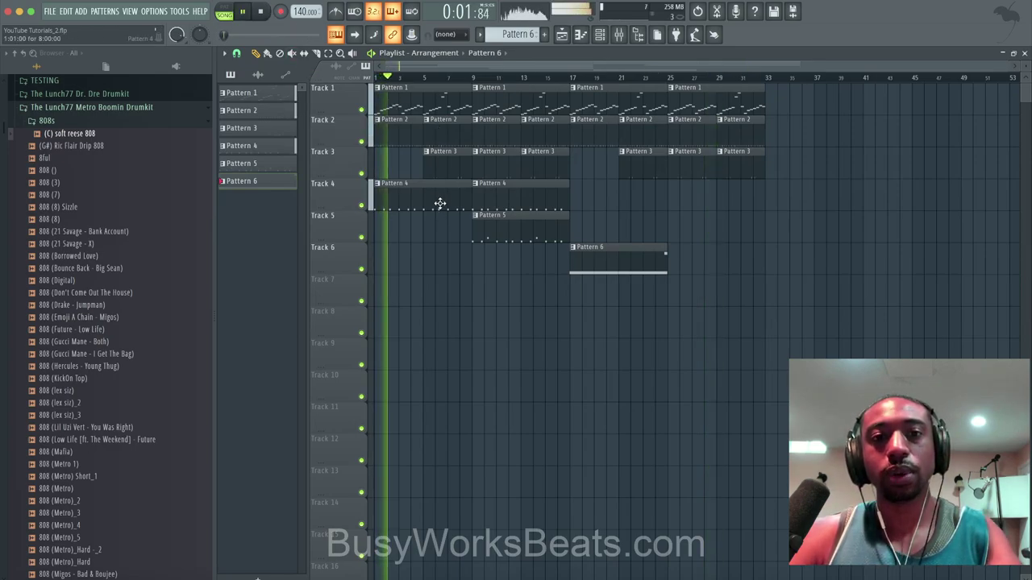
{"action": "left_click_drag", "start_coordinate": [444, 179], "coordinate": [562, 243]}
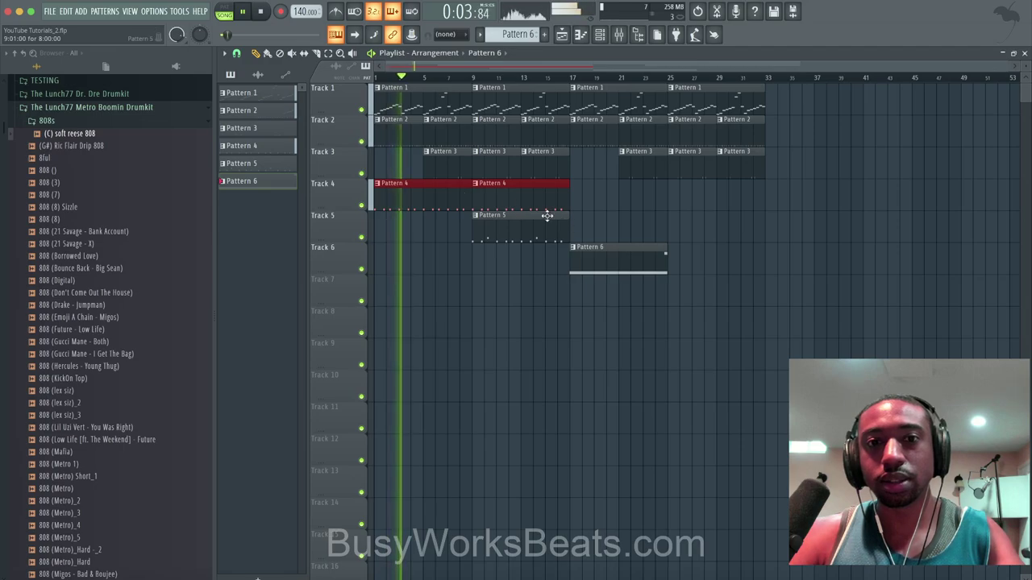
{"action": "left_click_drag", "start_coordinate": [515, 197], "coordinate": [714, 188]}
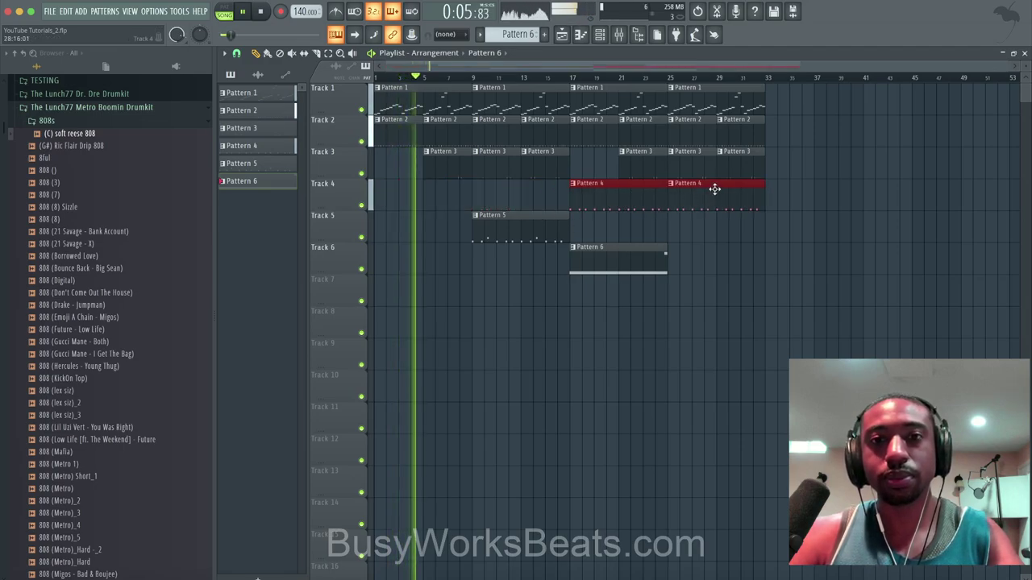
{"action": "left_click", "coordinate": [500, 225]}
{"action": "left_click_drag", "start_coordinate": [500, 225], "coordinate": [696, 224]}
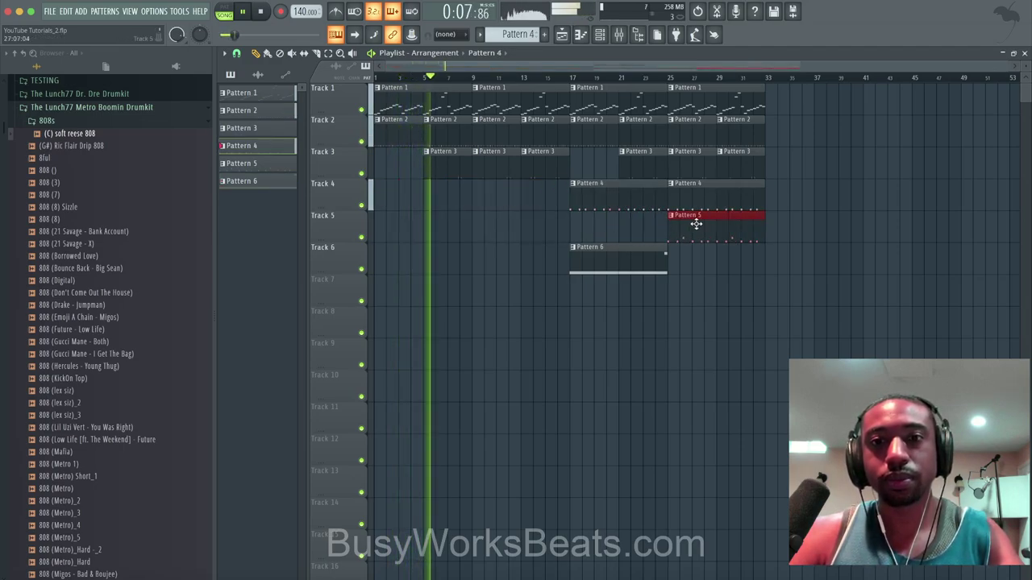
{"action": "left_click", "coordinate": [531, 207]}
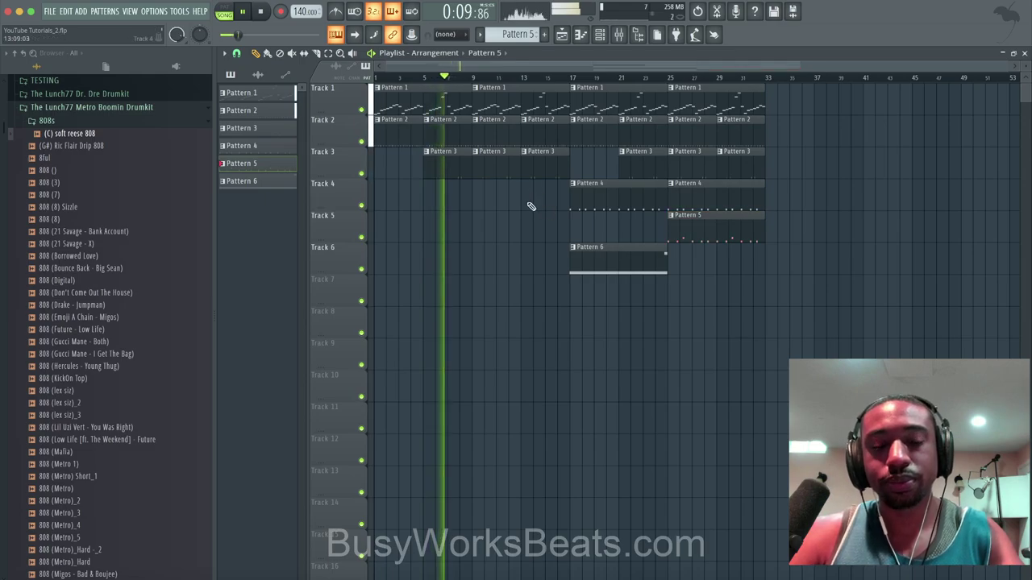
Save the project as YouTube Tutorials_3.flp and collapse the 808s browser folder.
{"action": "left_click", "coordinate": [161, 123]}
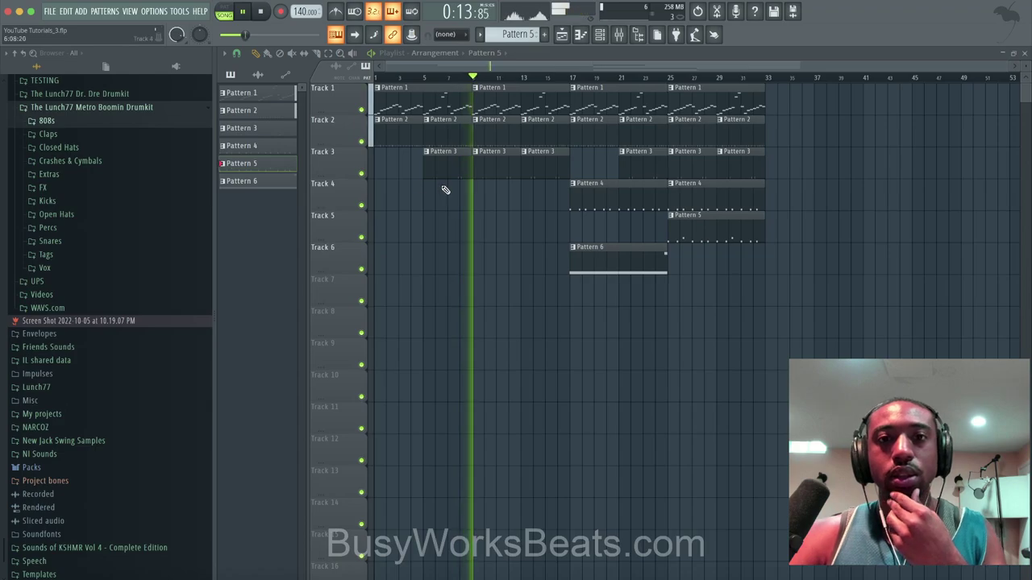
Check the ANALOG IN mixer track's level during playback and close the mixer.
{"action": "left_click", "coordinate": [619, 34]}
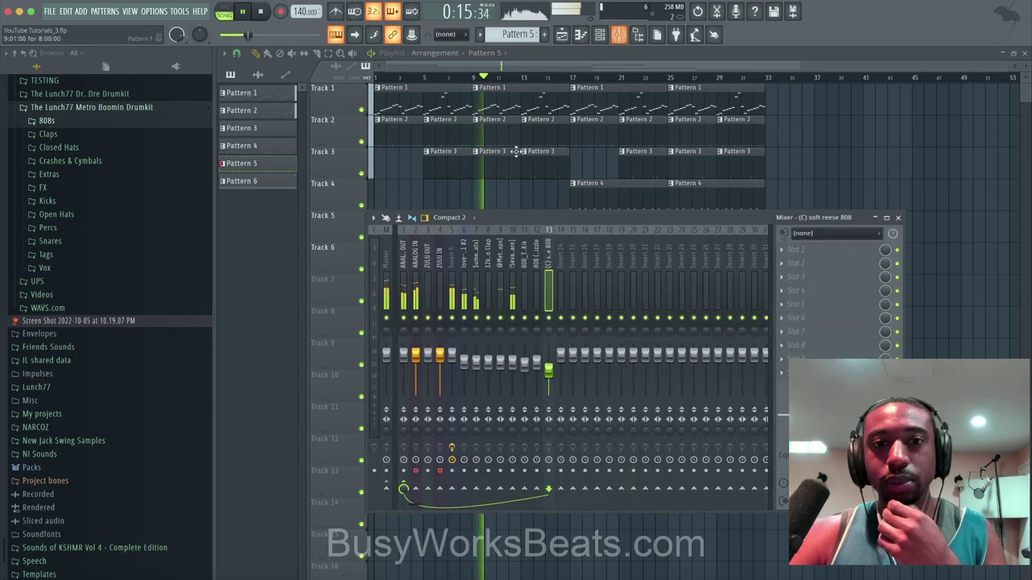
{"action": "left_click", "coordinate": [417, 269]}
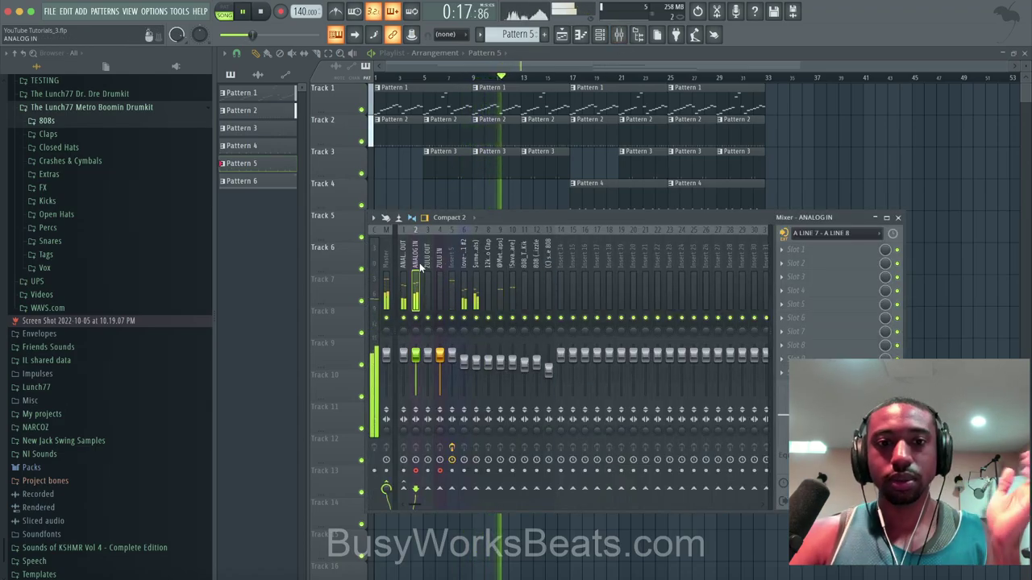
{"action": "left_click", "coordinate": [796, 175]}
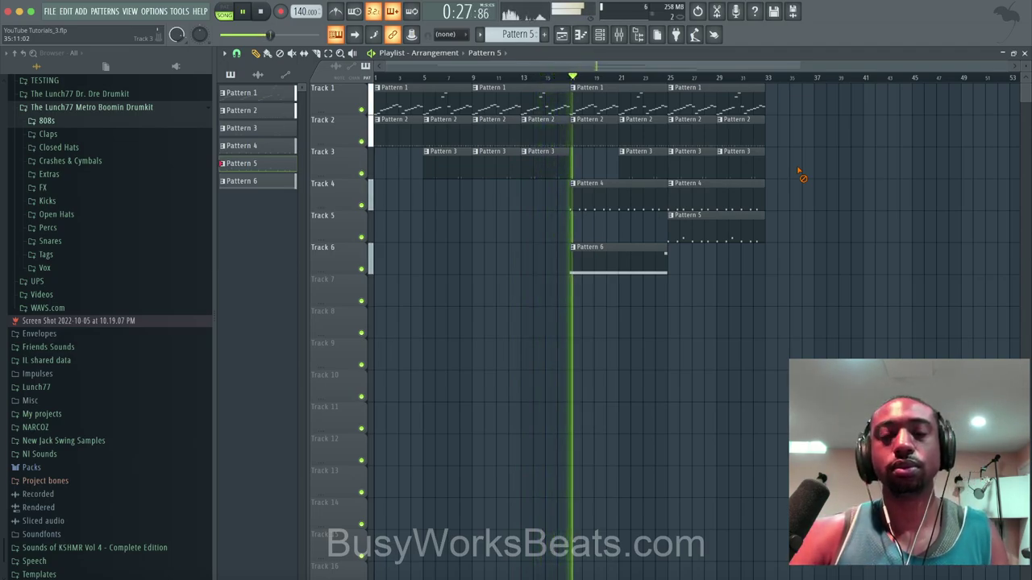
Raise the 808_Tm88 x Wheezy kick mixer track to about -1.8 dB and load TR5 Classic Clipper in its first effect slot.
{"action": "left_click", "coordinate": [618, 35]}
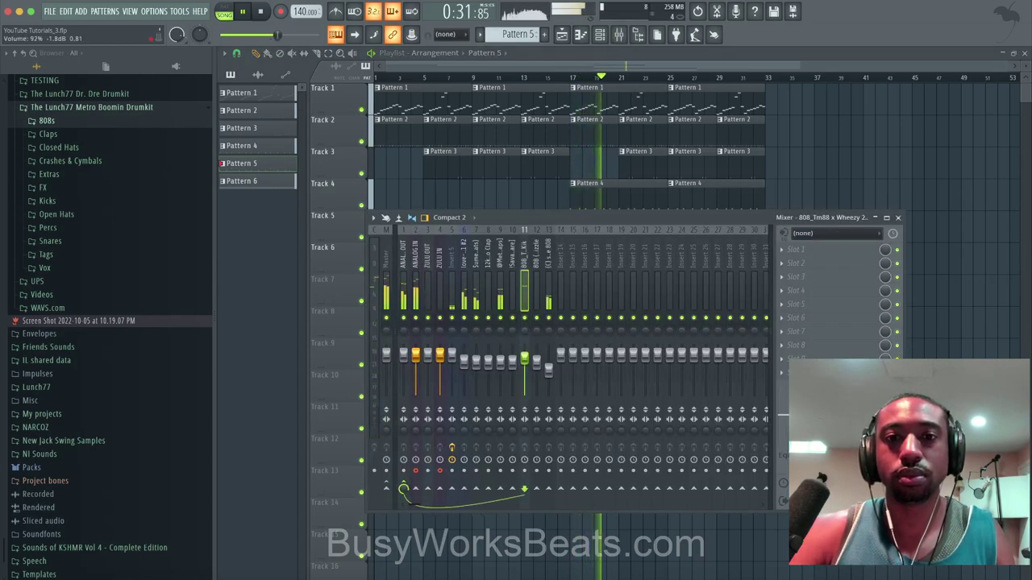
{"action": "left_click", "coordinate": [794, 250]}
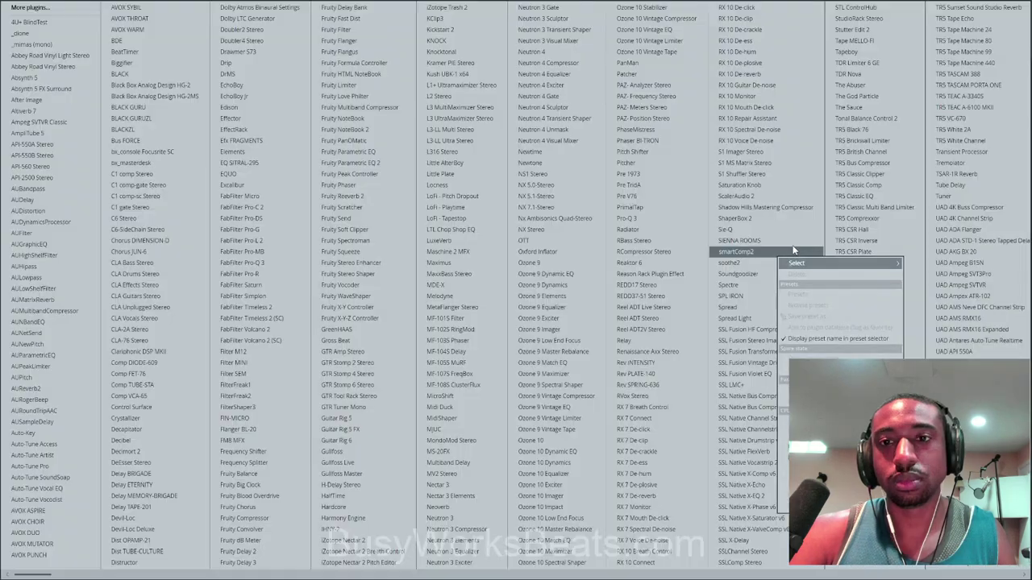
{"action": "scroll", "coordinate": [564, 354], "scroll_direction": "right", "scroll_amount": 5}
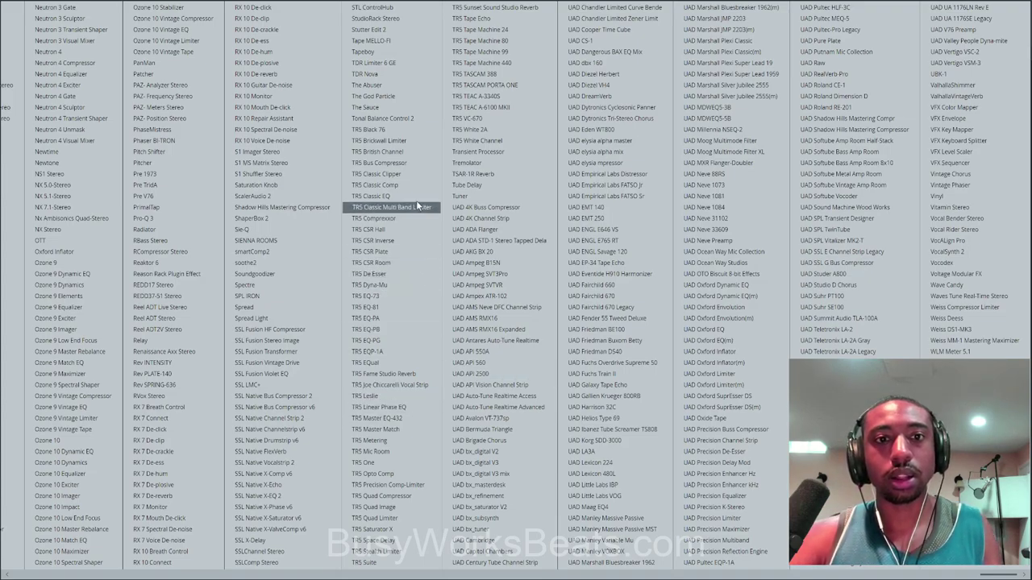
{"action": "left_click", "coordinate": [411, 174]}
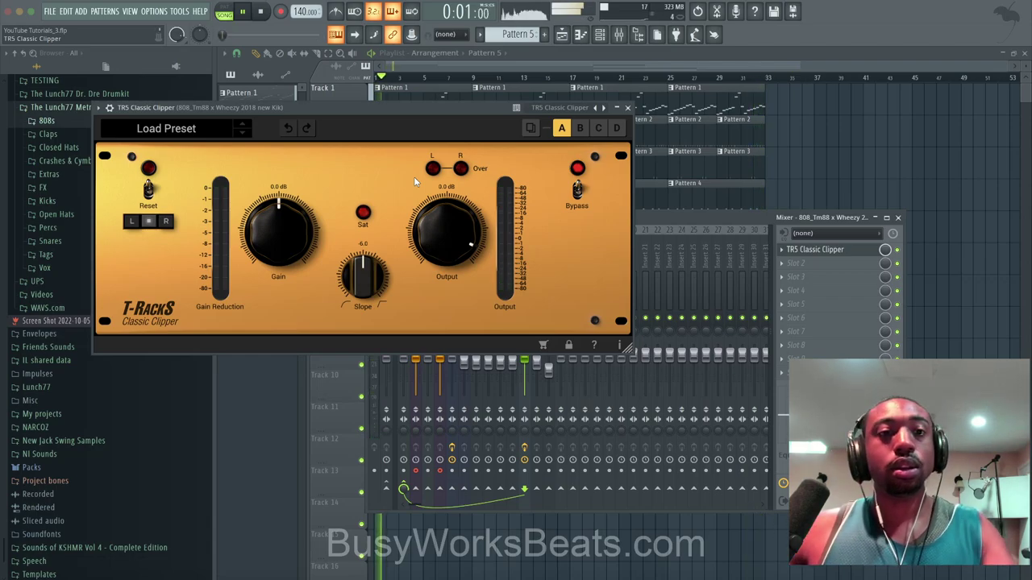
{"action": "left_click", "coordinate": [629, 108]}
Audition the TR5 Classic Clipper's slope at -12.0 and -2.0, set it to 0.0, close the plugin and mixer, and replay from bar 17.
{"action": "left_click", "coordinate": [577, 77]}
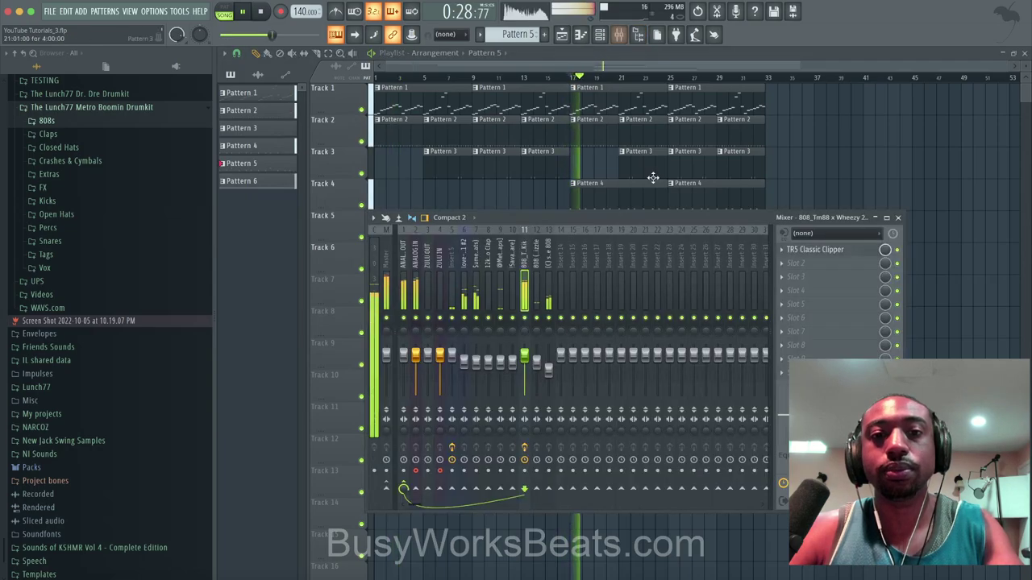
{"action": "left_click", "coordinate": [815, 249]}
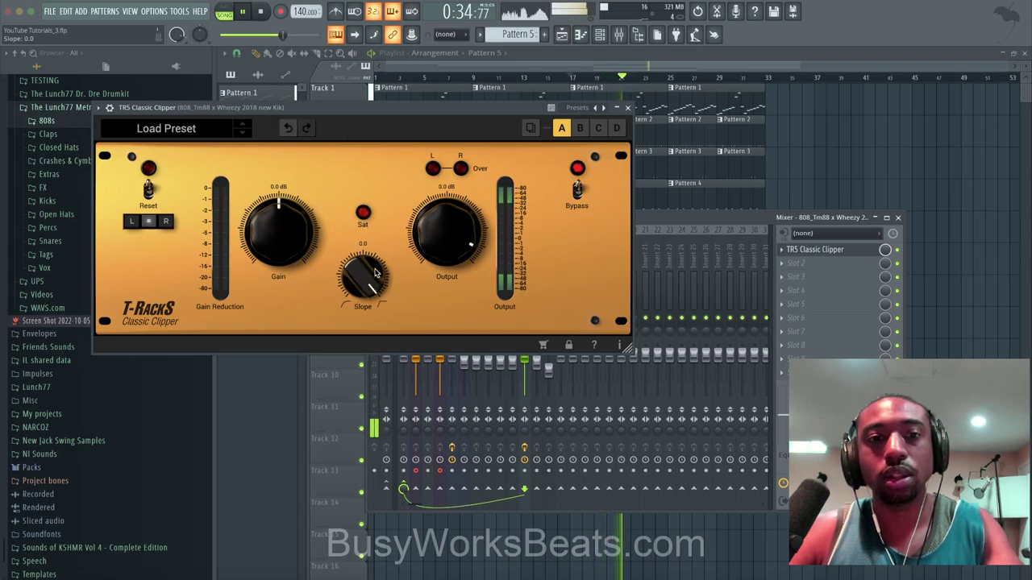
{"action": "left_click_drag", "start_coordinate": [373, 274], "coordinate": [391, 482]}
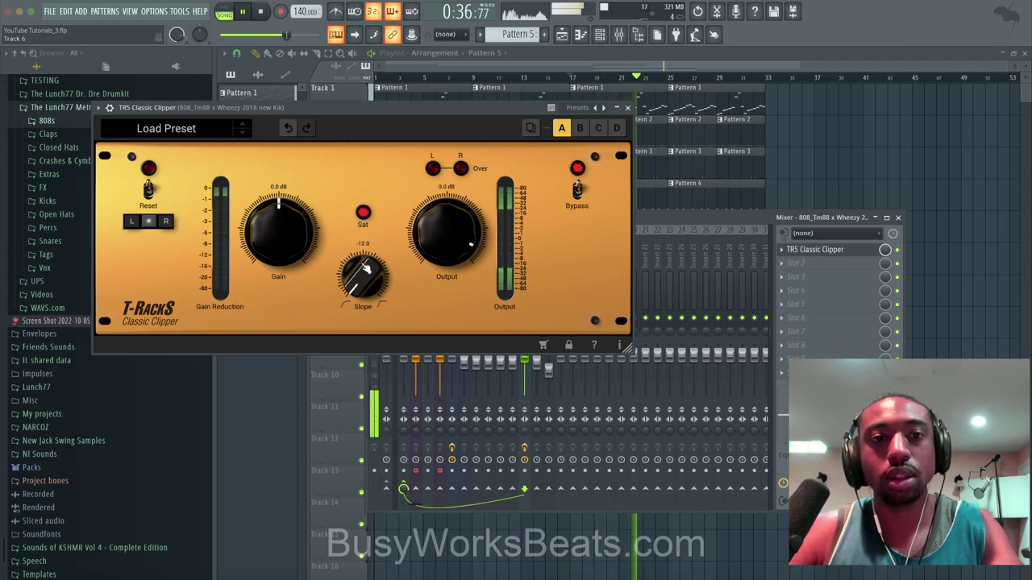
{"action": "left_click_drag", "start_coordinate": [364, 283], "coordinate": [363, 150]}
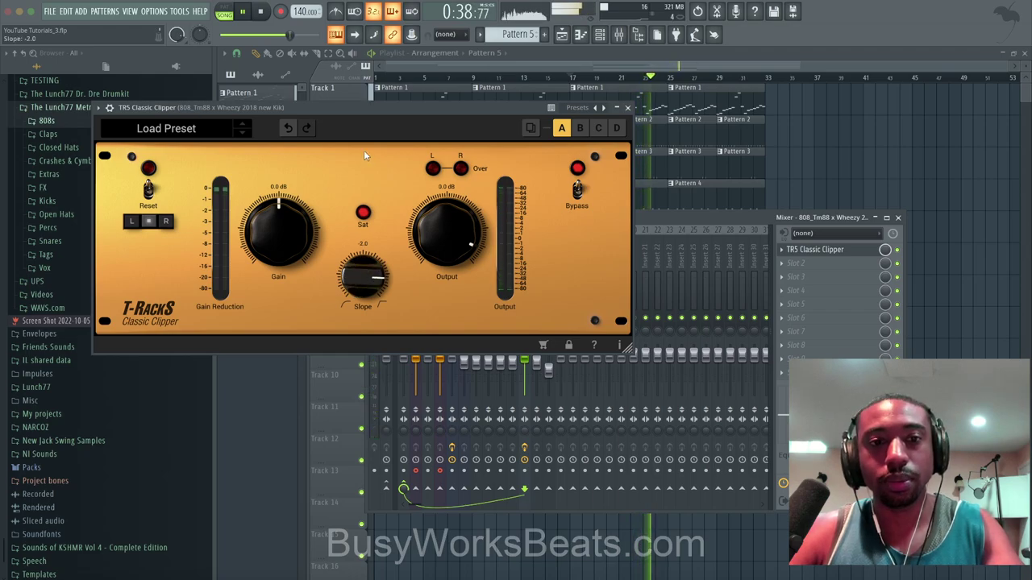
{"action": "left_click_drag", "start_coordinate": [374, 276], "coordinate": [376, 419]}
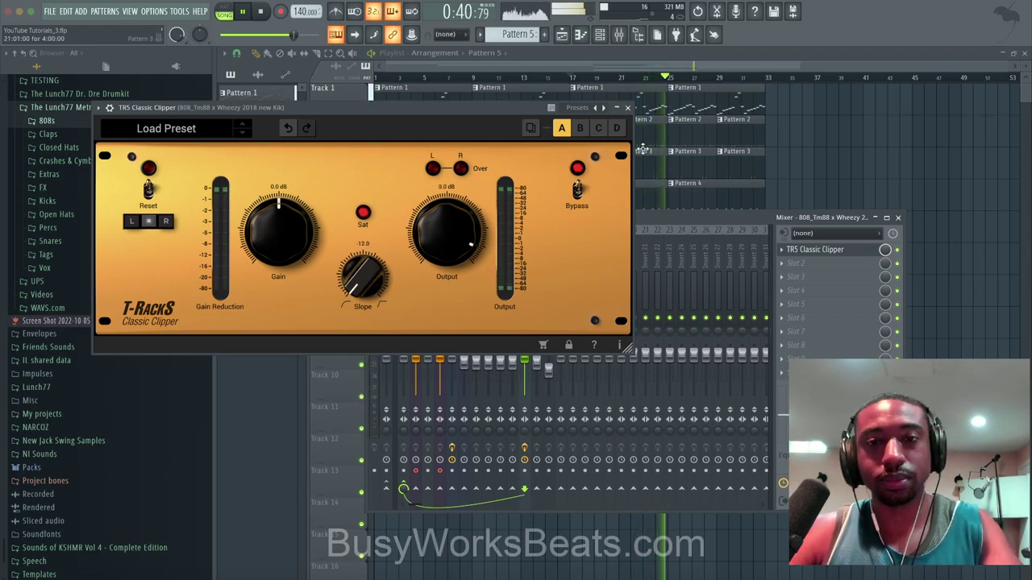
{"action": "left_click_drag", "start_coordinate": [363, 280], "coordinate": [398, 111]}
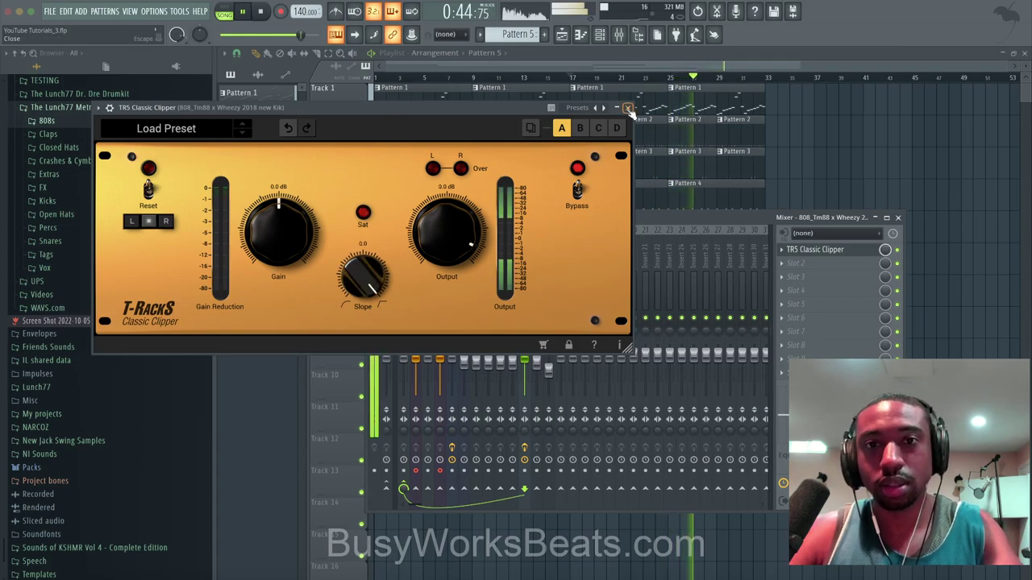
{"action": "key", "text": "space"}
{"action": "key", "text": "Escape"}
{"action": "key", "text": "Escape"}
{"action": "key", "text": "space"}
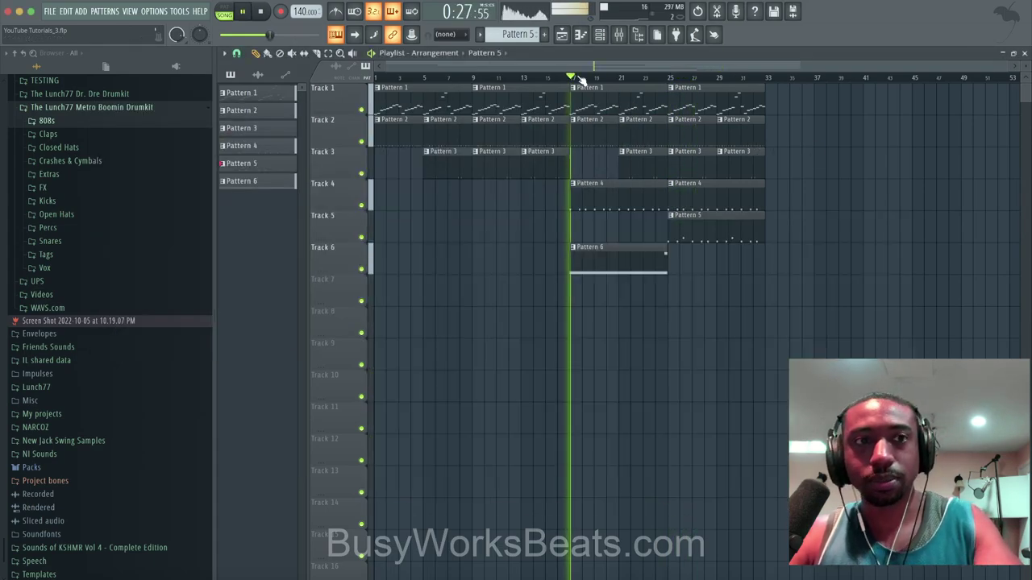
Check the master and ANALOG IN mixer levels while replaying the arrangement from bar 17.
{"action": "left_click", "coordinate": [620, 36]}
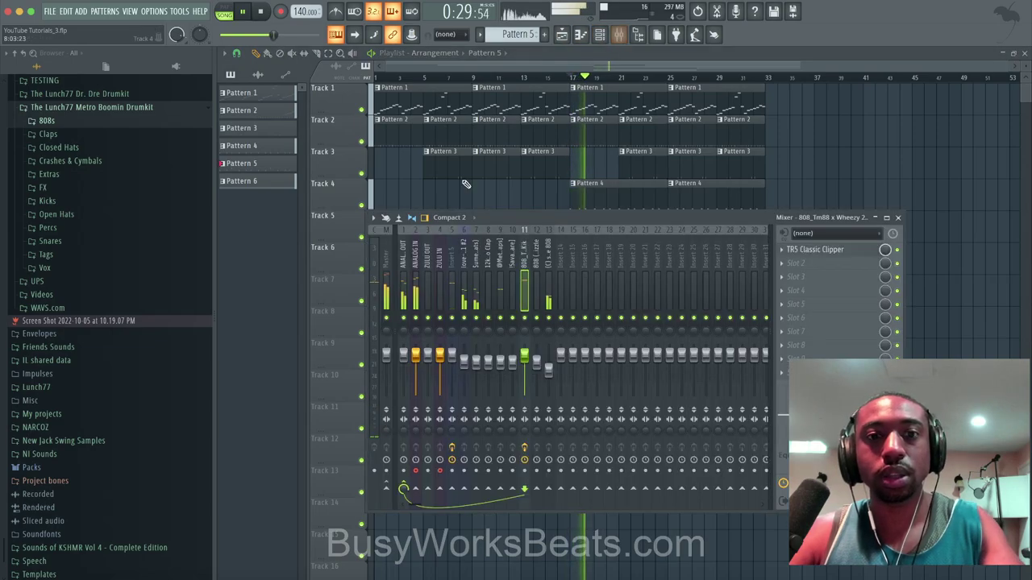
{"action": "key", "text": "space"}
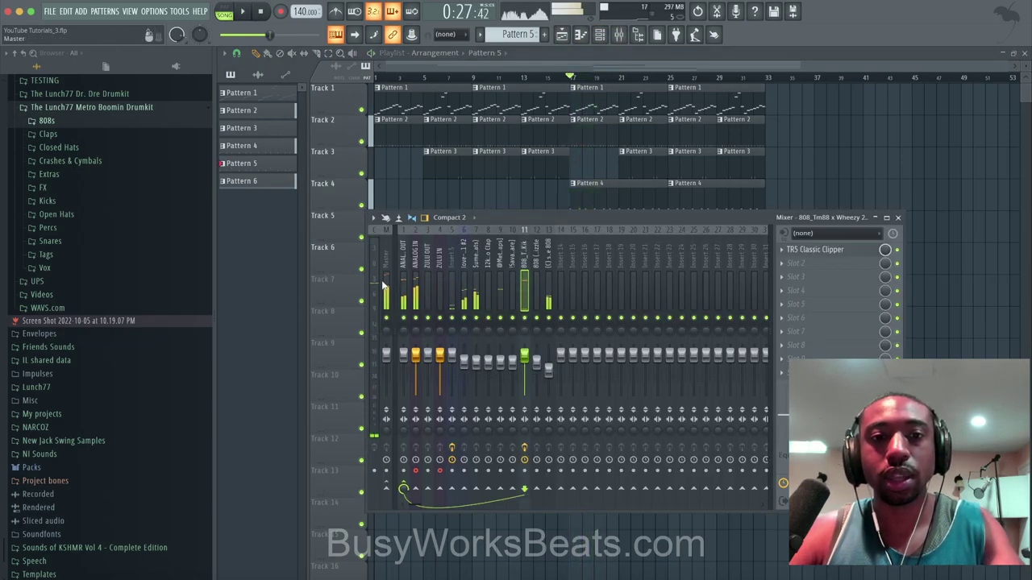
{"action": "left_click", "coordinate": [382, 284]}
{"action": "key", "text": "space"}
{"action": "left_click", "coordinate": [416, 331]}
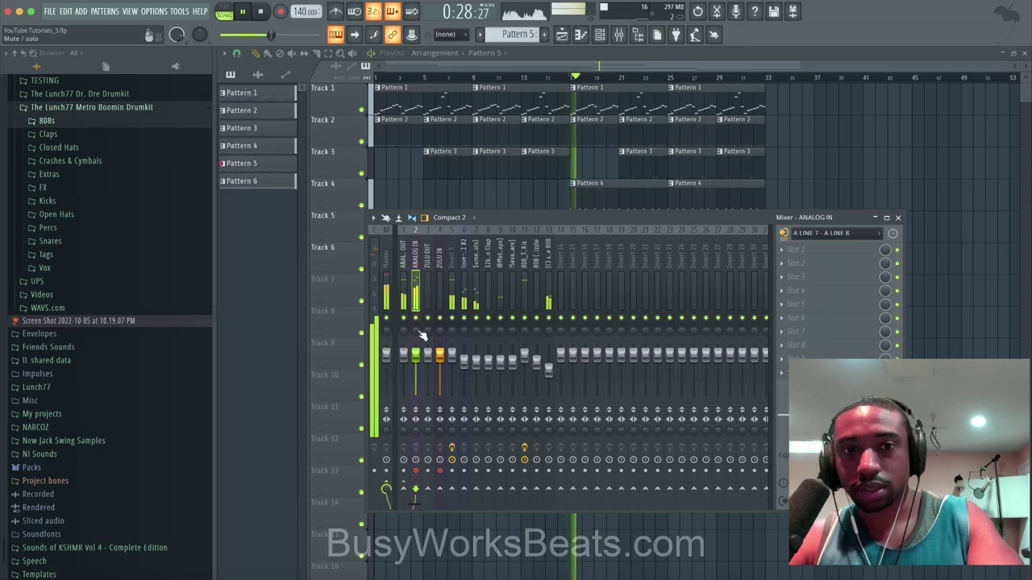
Lower the ANALOG OUT mixer track's volume, check the ANALOG IN level, close the mixer and replay the arrangement from the start.
{"action": "left_click", "coordinate": [403, 354]}
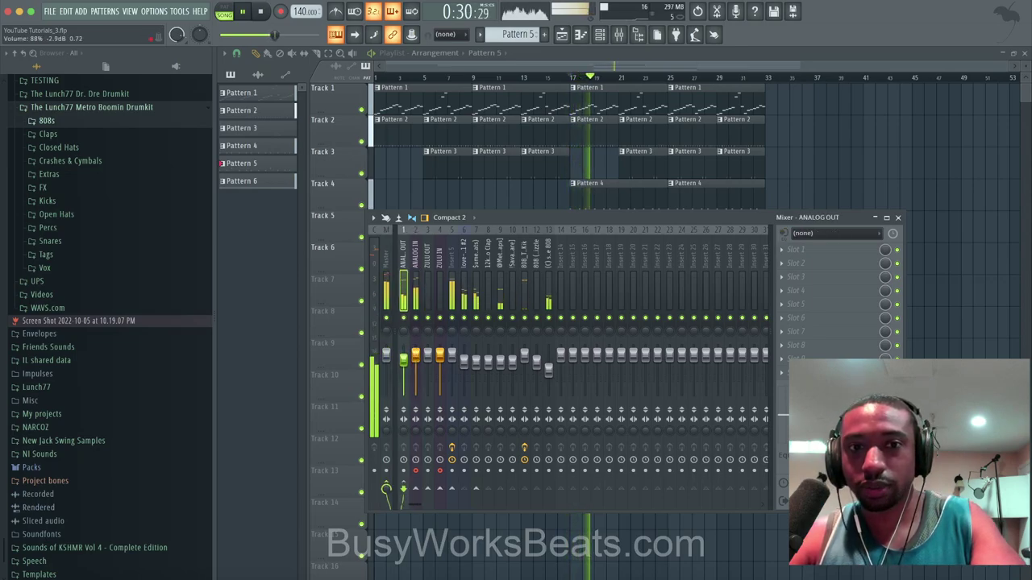
{"action": "left_click", "coordinate": [417, 291]}
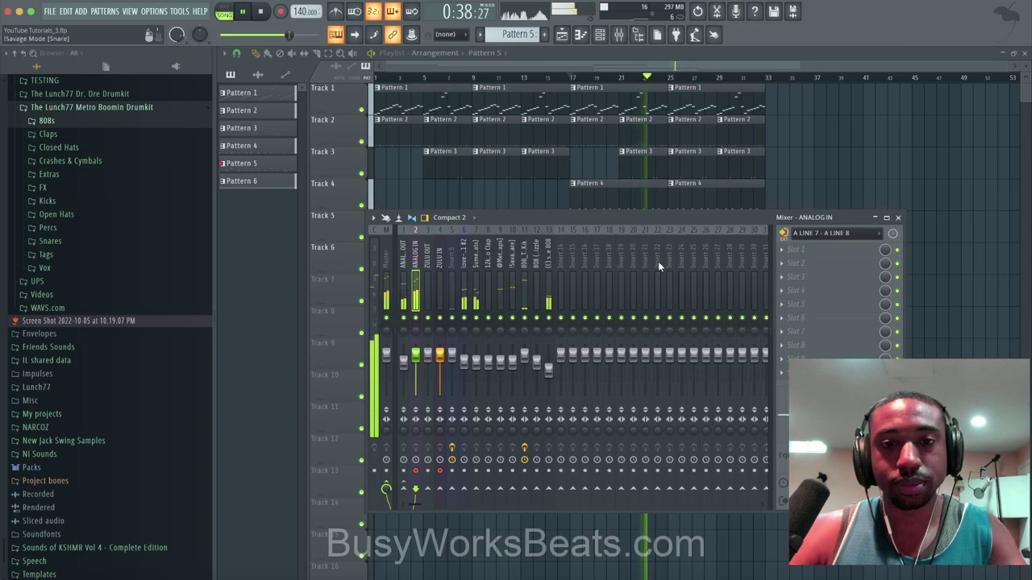
{"action": "left_click", "coordinate": [896, 219]}
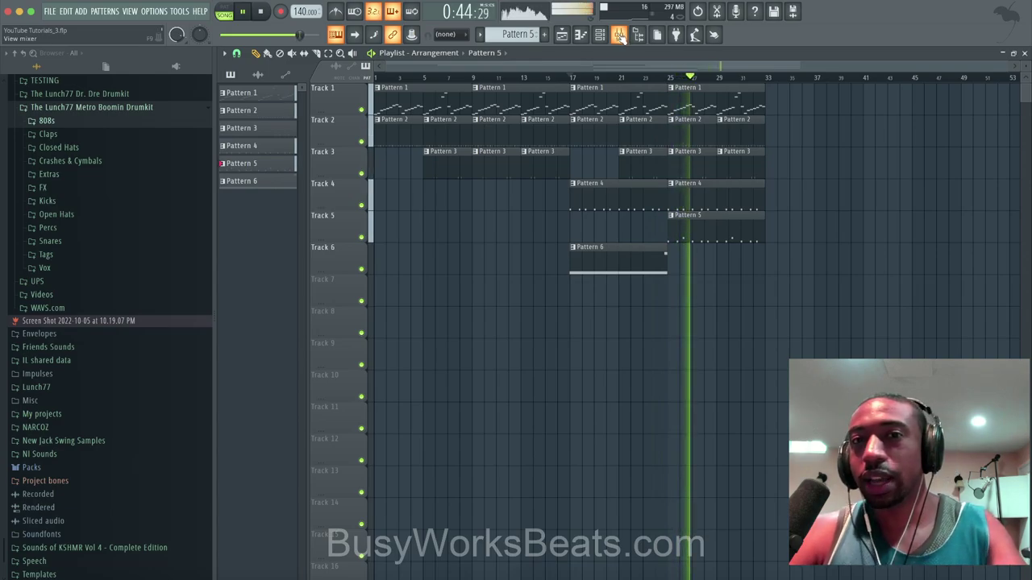
{"action": "key", "text": "space"}
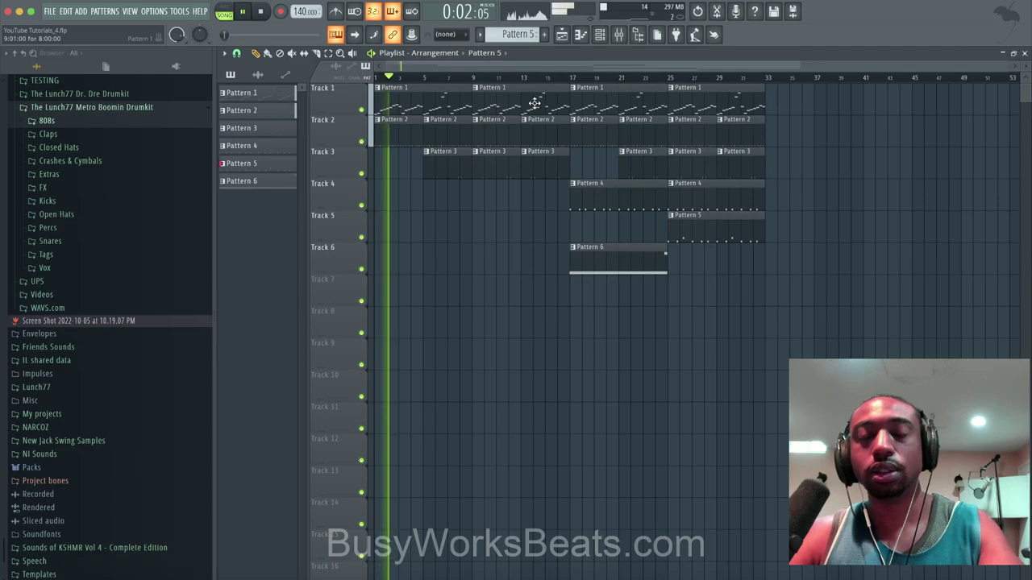
Load Gross Beat in the love-u-forever mixer track's first effect slot and choose 1/2 Speed from its Momentary preset.
{"action": "left_click", "coordinate": [621, 37]}
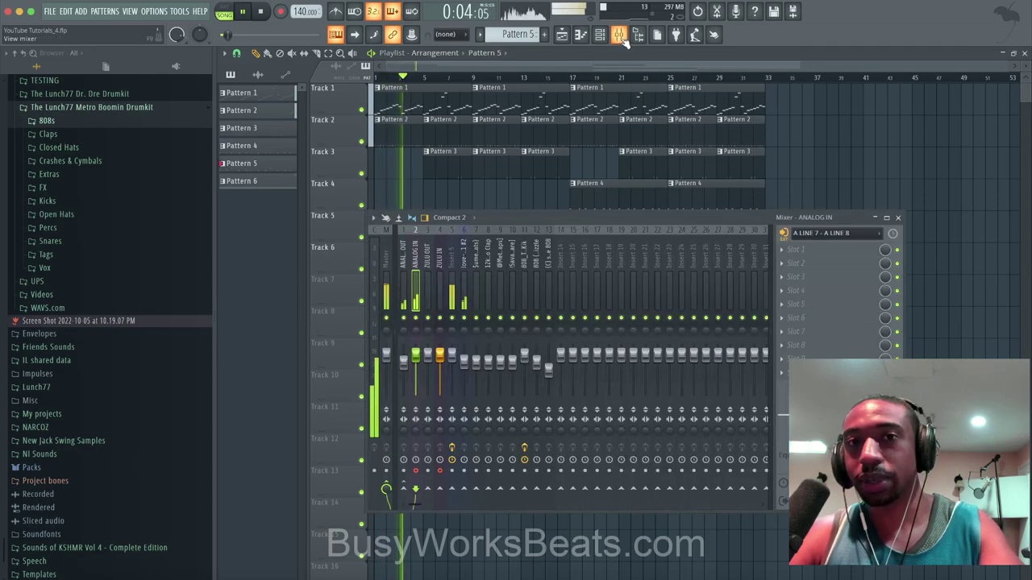
{"action": "left_click", "coordinate": [464, 275]}
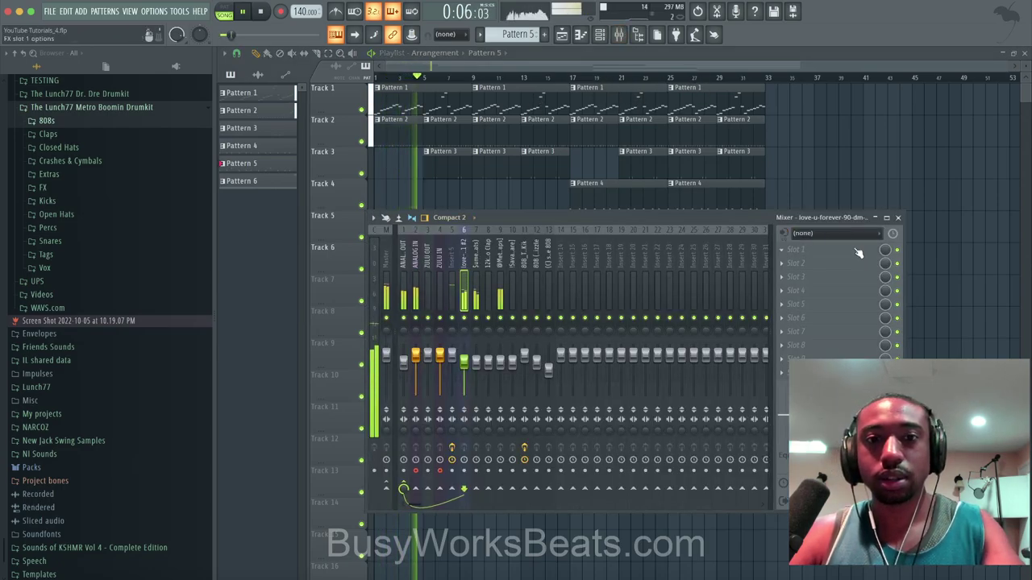
{"action": "left_click", "coordinate": [852, 254]}
{"action": "mouse_move", "coordinate": [806, 262]}
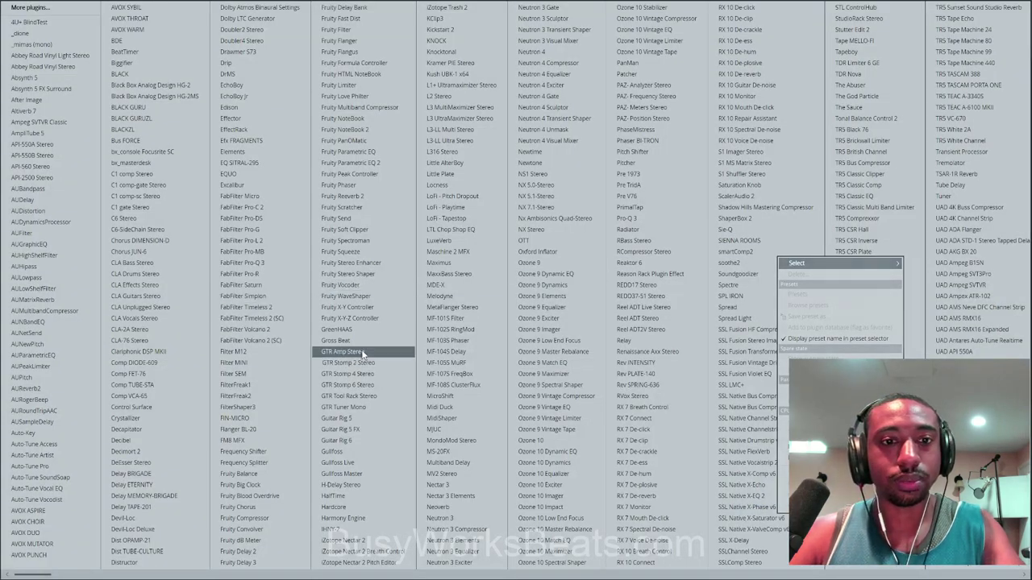
{"action": "left_click", "coordinate": [339, 340]}
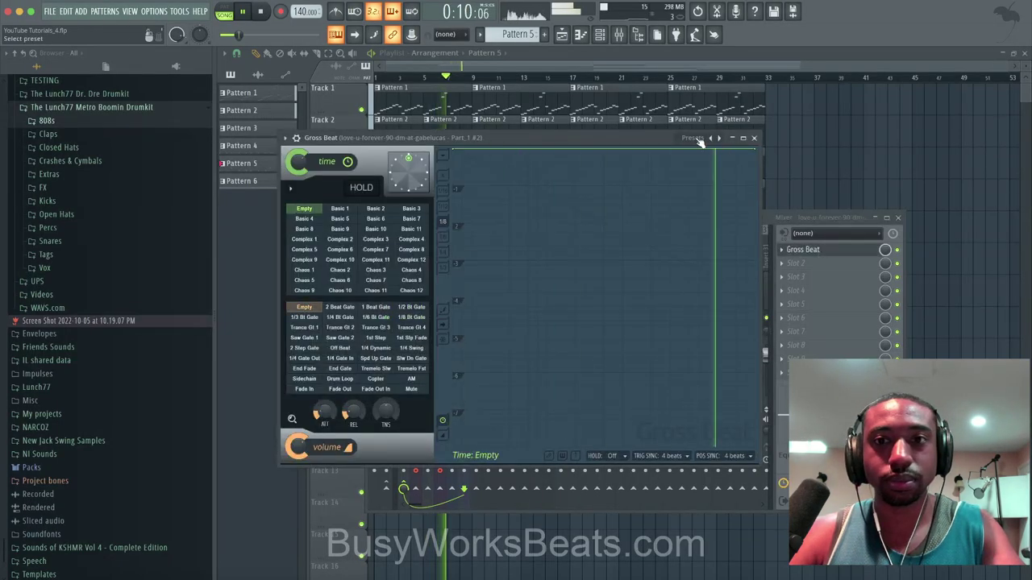
{"action": "left_click", "coordinate": [695, 138]}
{"action": "left_click", "coordinate": [721, 174]}
{"action": "left_click", "coordinate": [376, 279]}
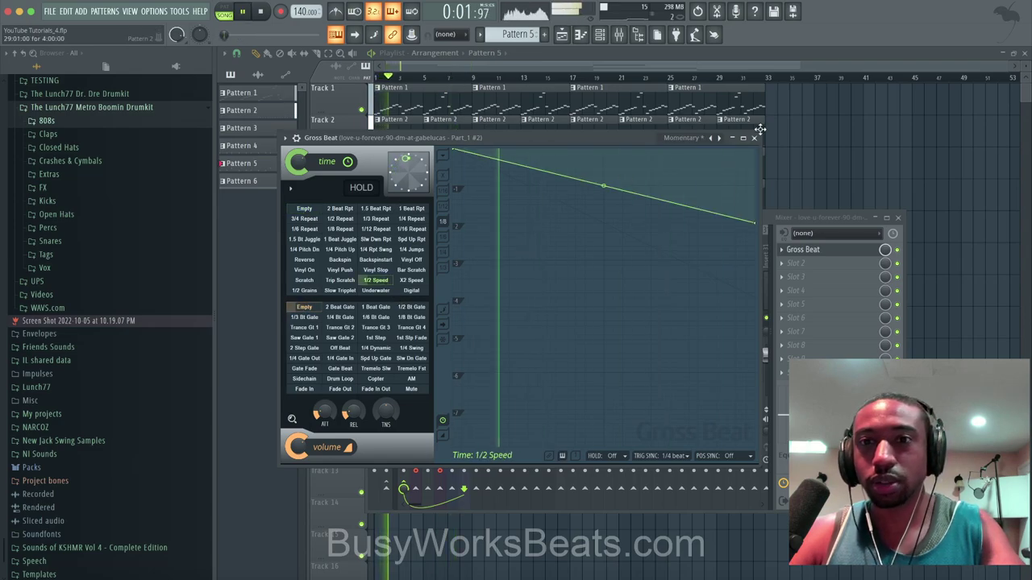
Delete Gross Beat from the love-u-forever mixer track's first effect slot.
{"action": "left_click", "coordinate": [786, 250]}
{"action": "mouse_move", "coordinate": [797, 268]}
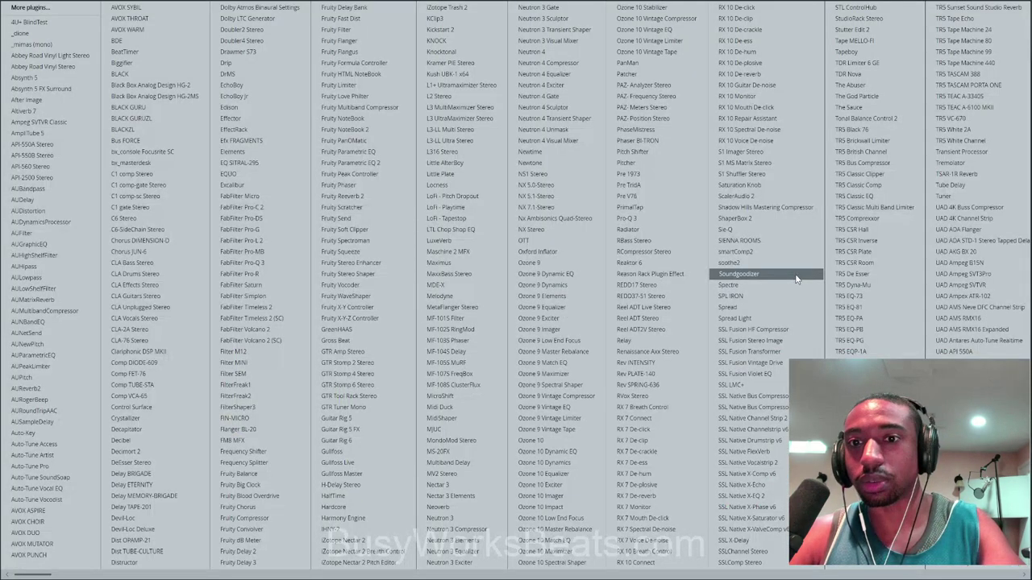
{"action": "key", "text": "Escape"}
{"action": "left_click", "coordinate": [785, 249]}
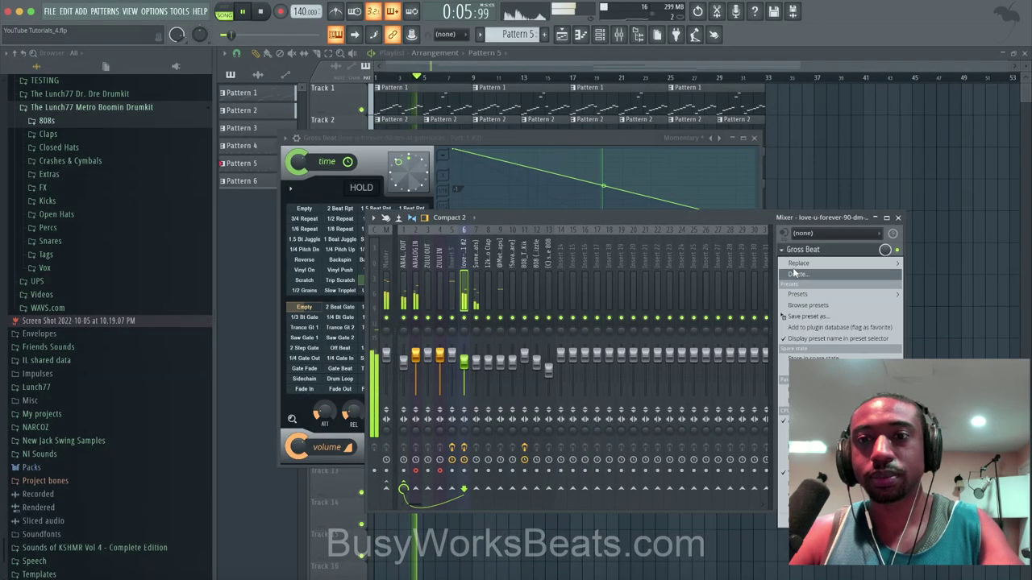
{"action": "left_click", "coordinate": [794, 274]}
{"action": "left_click", "coordinate": [549, 336]}
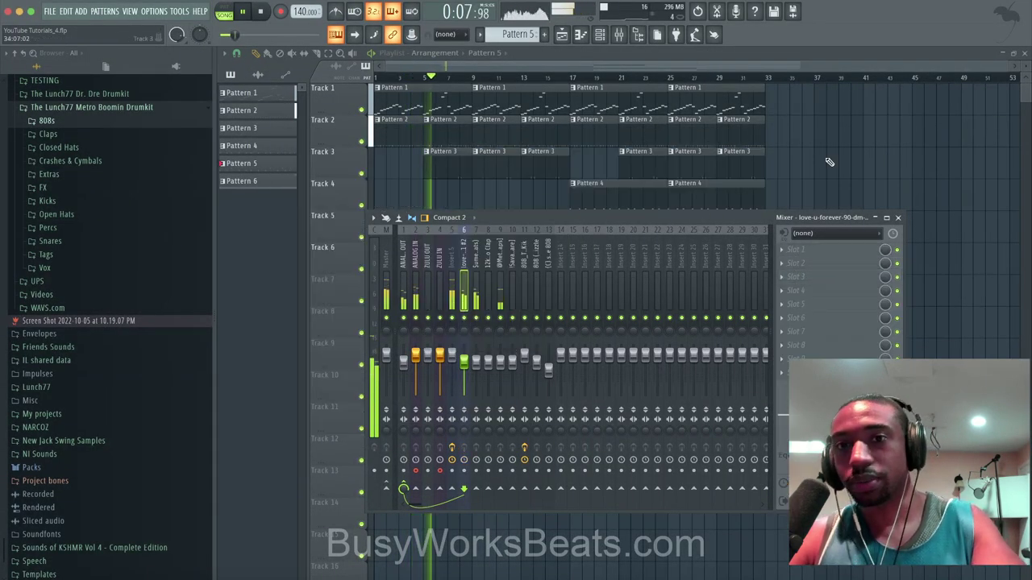
Close the mixer and save the project as YouTube Tutorials_5.flp.
{"action": "key", "text": "F9"}
{"action": "key", "text": "super+n"}
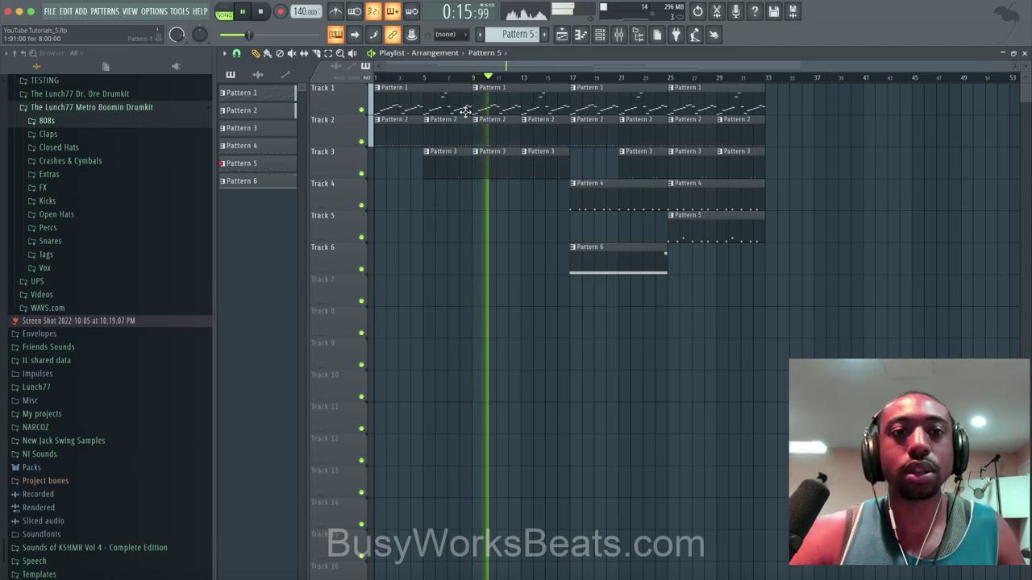
Color Patterns 1 to 6 with a gradient from Orchid (#CD7EA9) to Cornflower Blue (#5F7CDF).
{"action": "left_click", "coordinate": [278, 93]}
{"action": "key", "text": "space"}
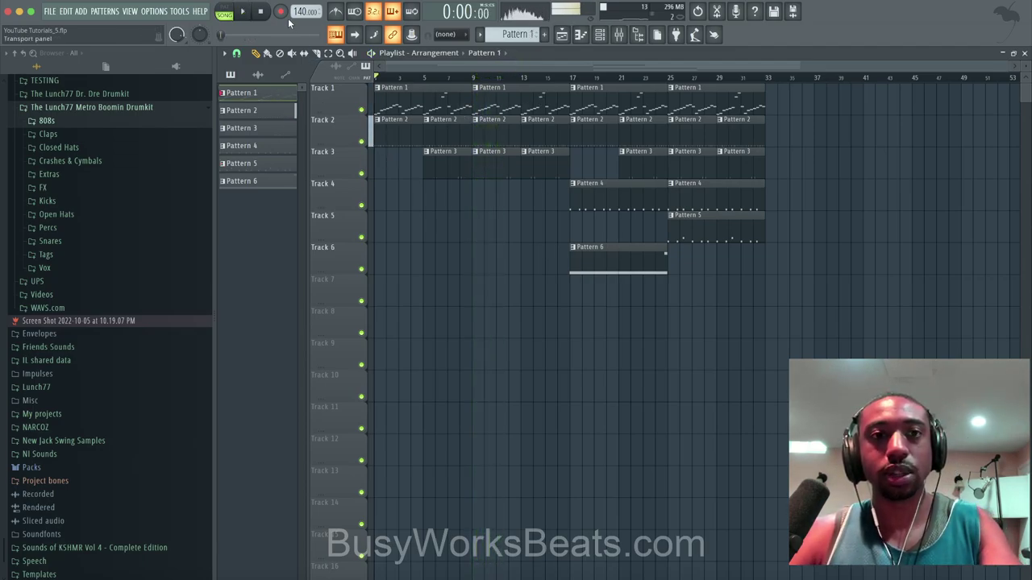
{"action": "right_click", "coordinate": [276, 182]}
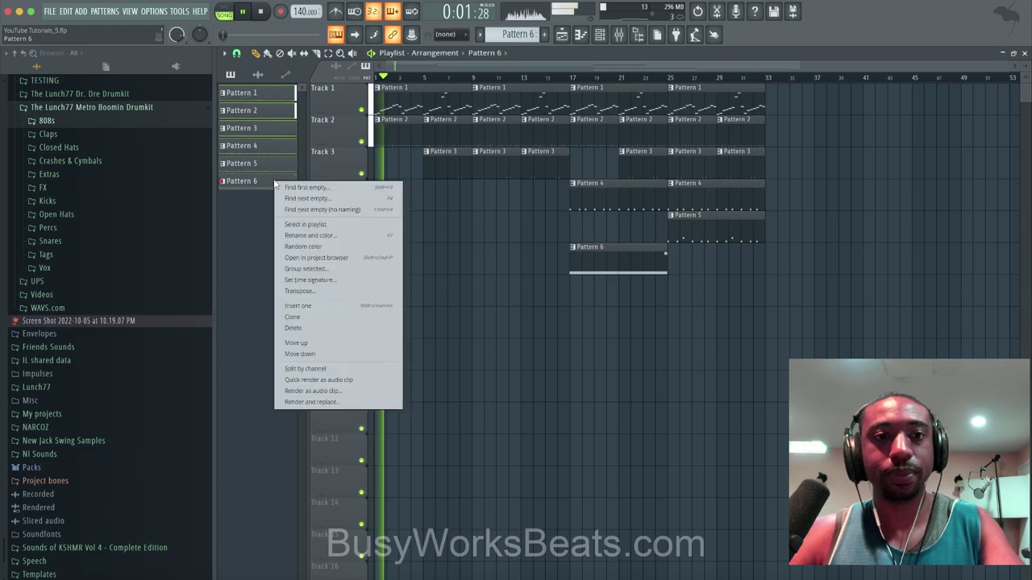
{"action": "left_click", "coordinate": [303, 235]}
{"action": "left_click", "coordinate": [281, 225]}
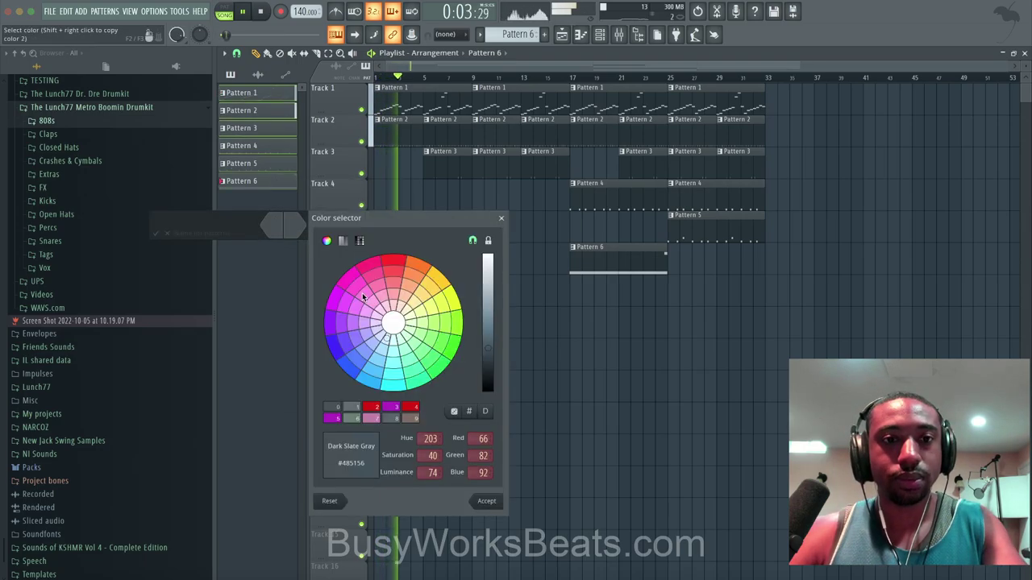
{"action": "left_click", "coordinate": [337, 418]}
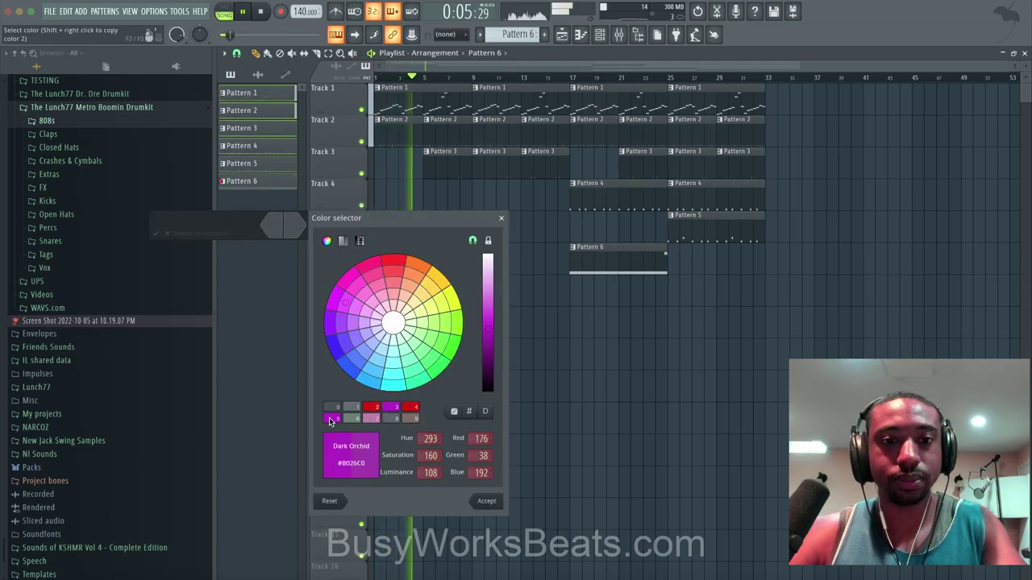
{"action": "left_click", "coordinate": [378, 410]}
{"action": "left_click", "coordinate": [379, 416]}
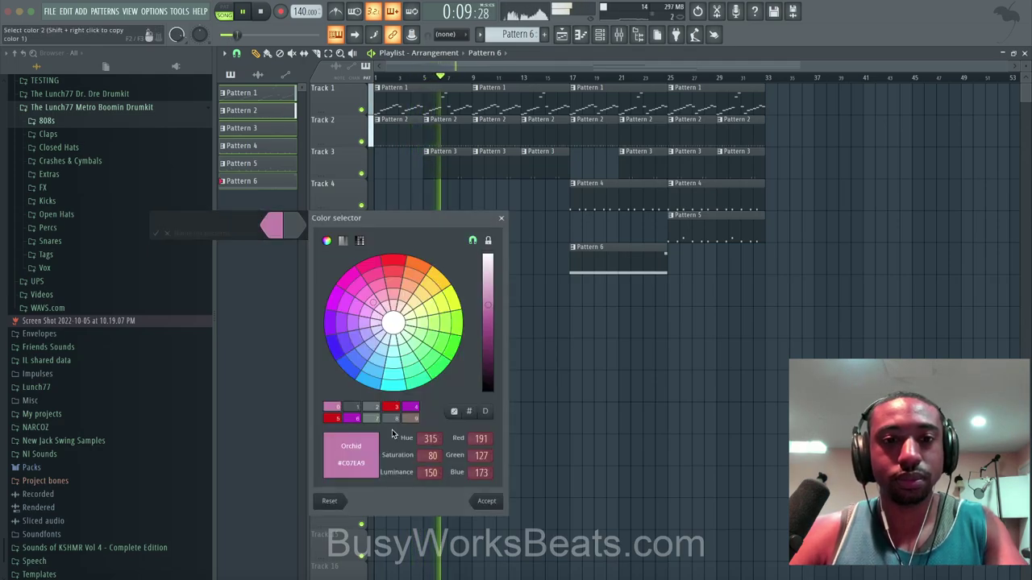
{"action": "left_click", "coordinate": [364, 366]}
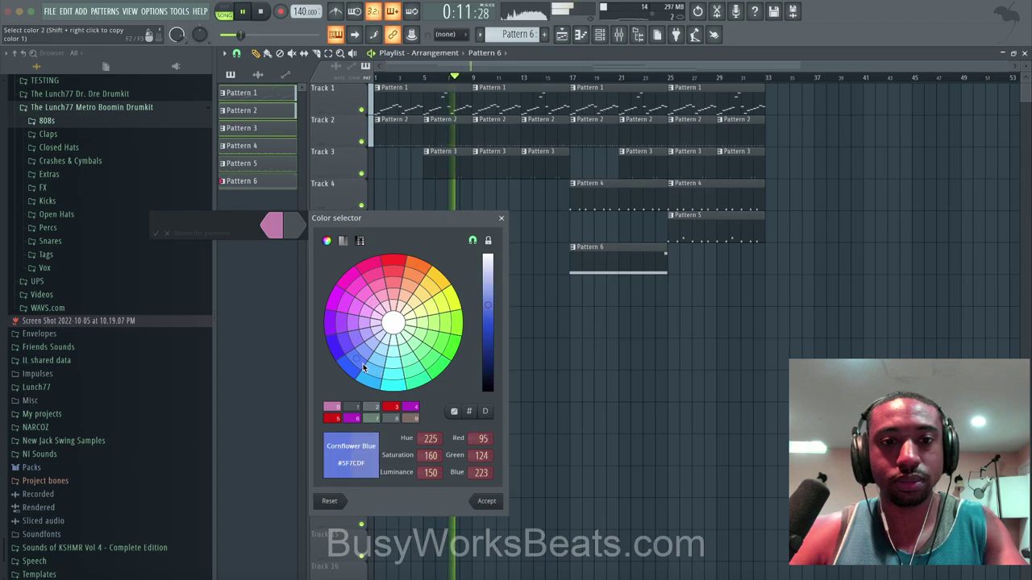
{"action": "key", "text": "Return"}
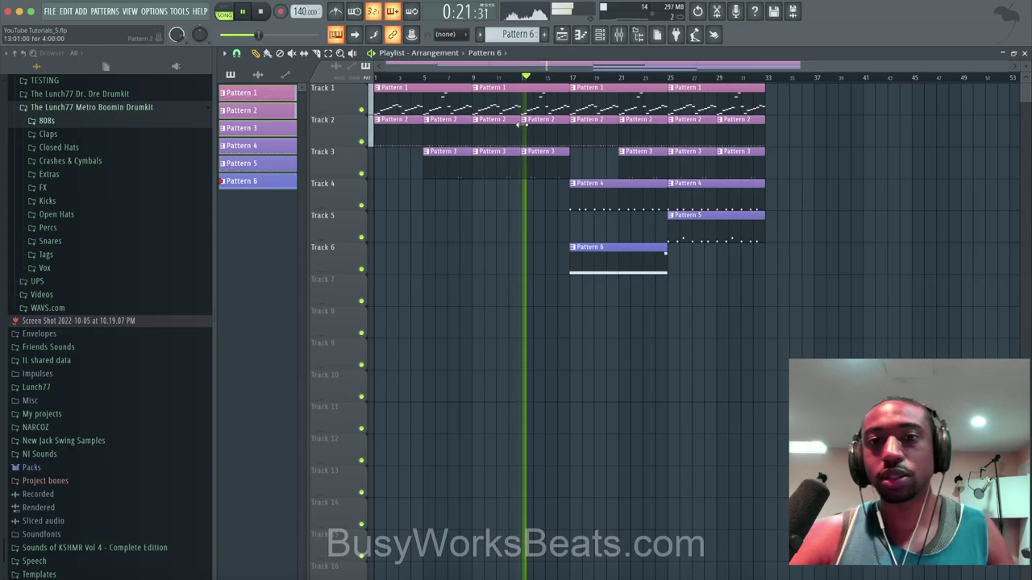
{"action": "left_click", "coordinate": [258, 74]}
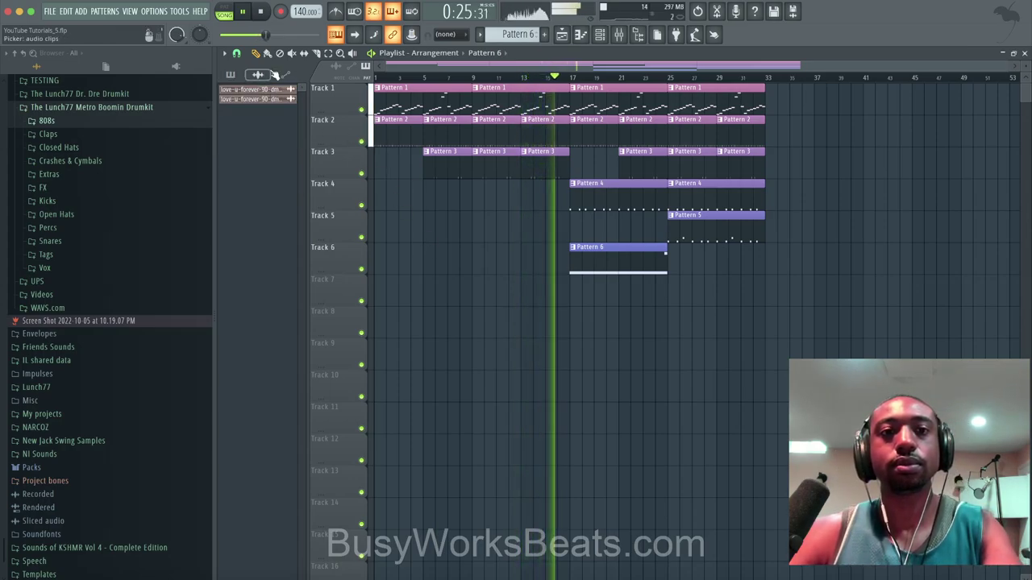
{"action": "left_click", "coordinate": [243, 75]}
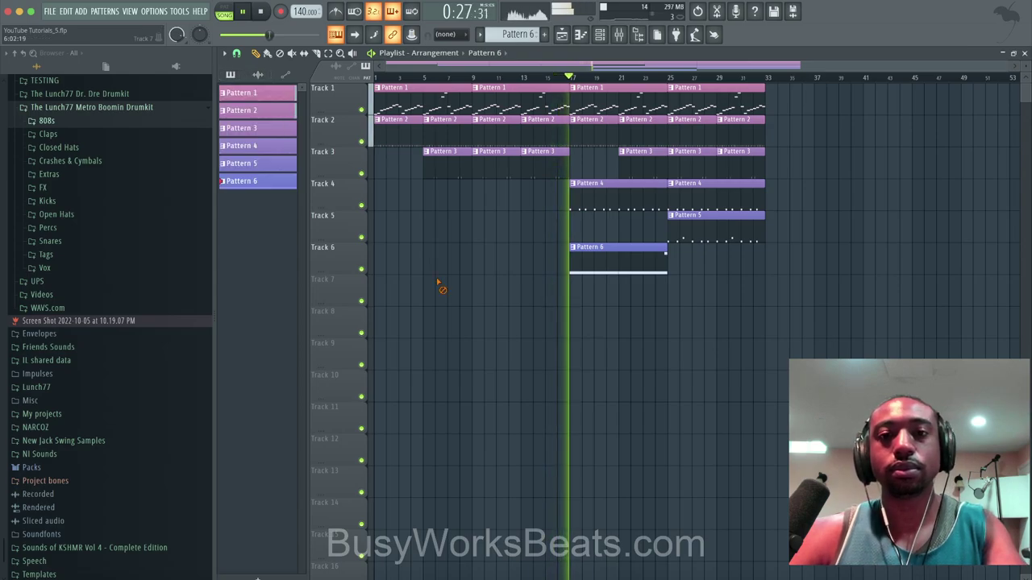
{"action": "key", "text": "F9"}
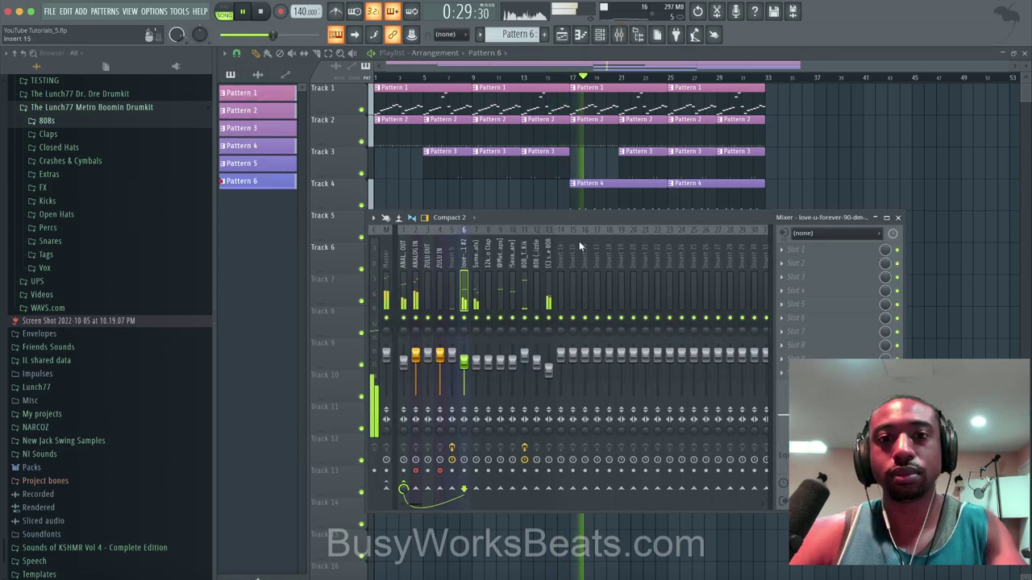
{"action": "left_click", "coordinate": [548, 368]}
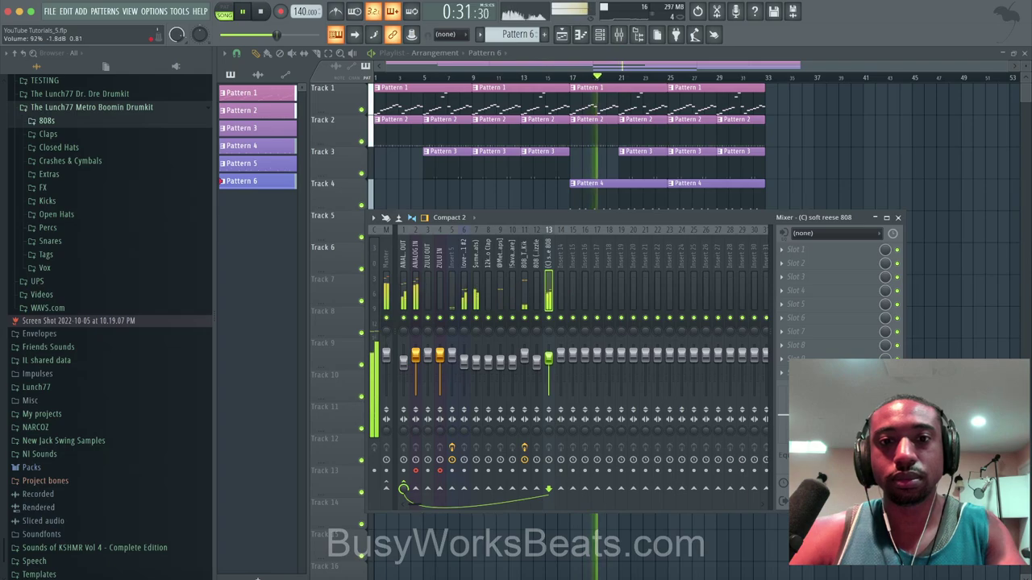
{"action": "left_click_drag", "start_coordinate": [548, 354], "coordinate": [549, 360]}
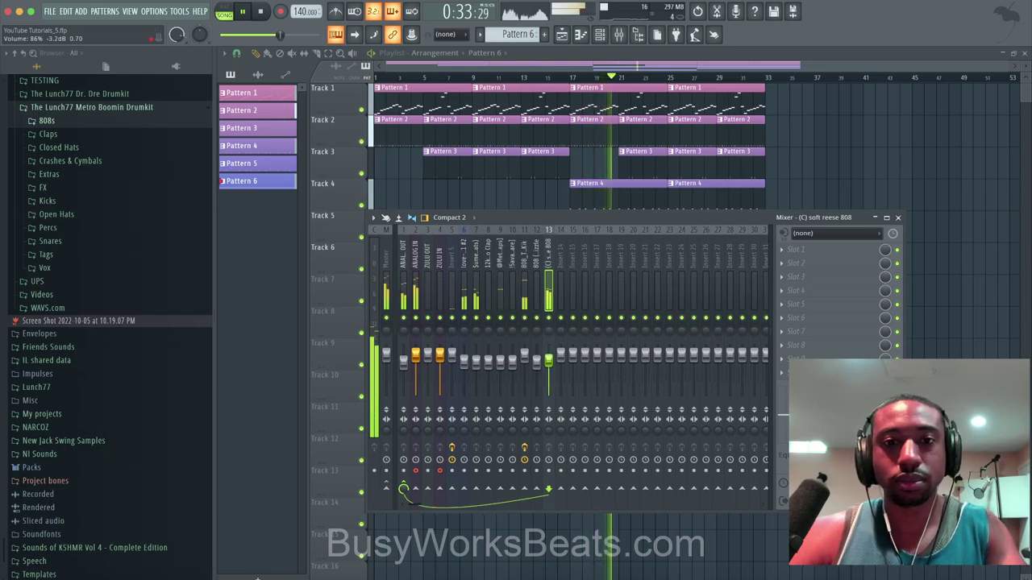
{"action": "left_click", "coordinate": [500, 358]}
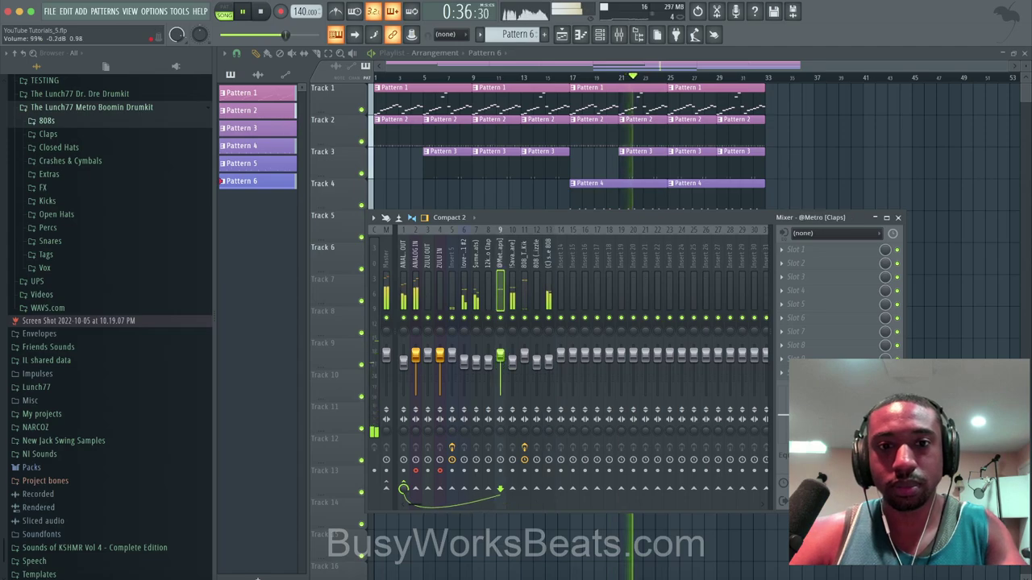
Check the 808_Tm88 x Wheezy kick mixer track and slightly raise the volume of the $umeenk - Metro HH track.
{"action": "left_click", "coordinate": [522, 363]}
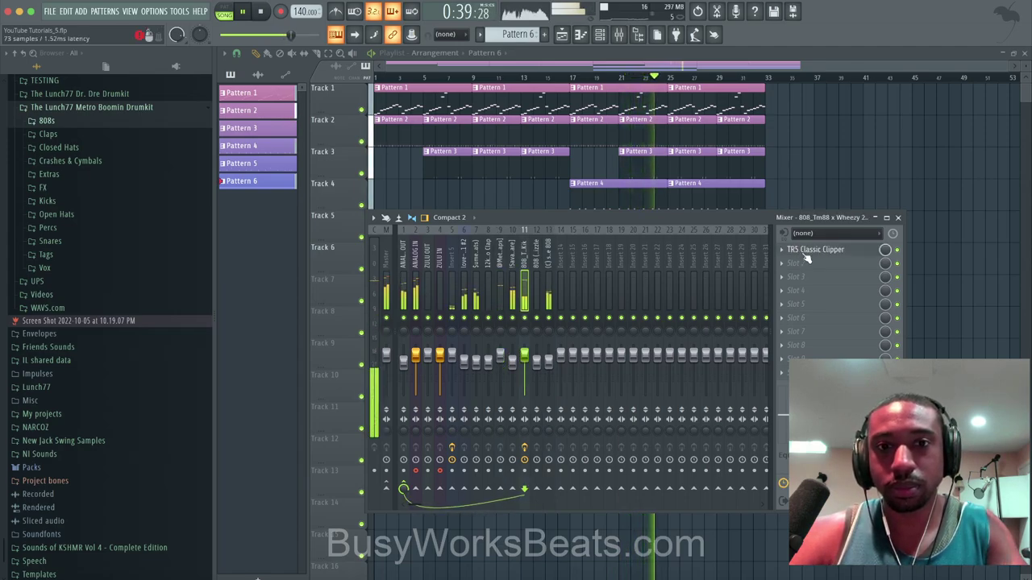
{"action": "right_click", "coordinate": [525, 354]}
{"action": "left_click", "coordinate": [534, 363]}
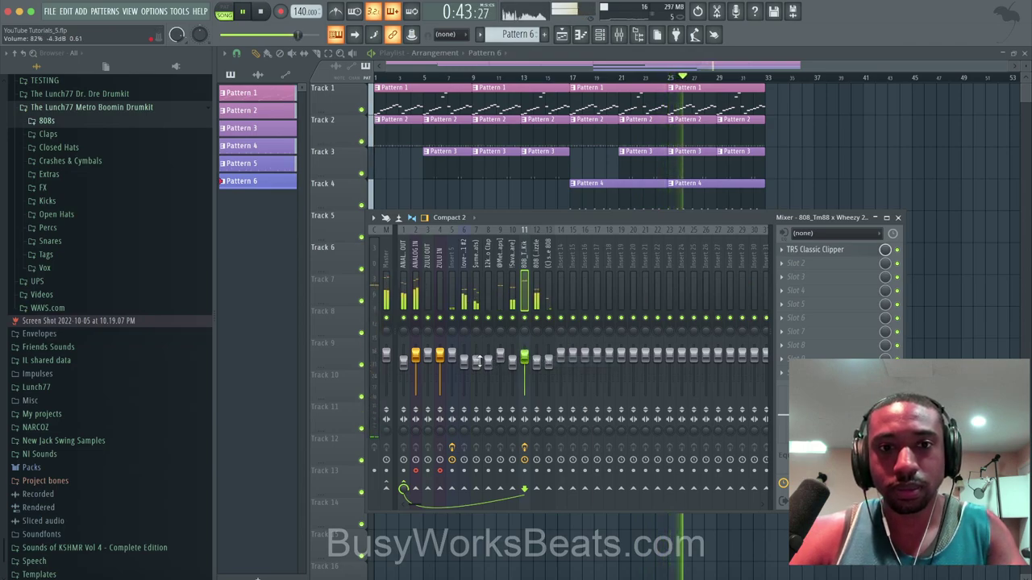
{"action": "left_click_drag", "start_coordinate": [476, 361], "coordinate": [476, 357]}
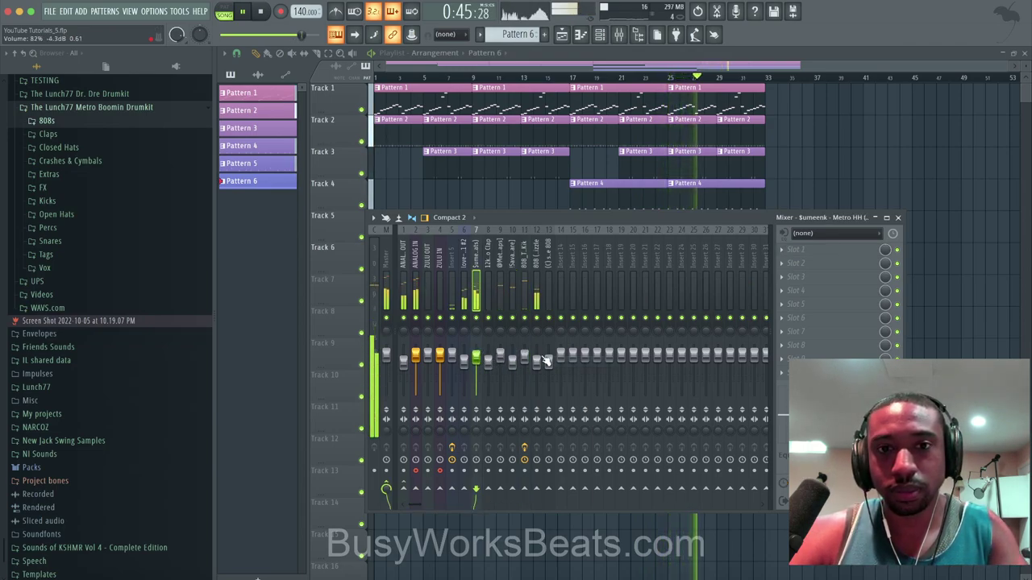
{"action": "left_click", "coordinate": [538, 362]}
Set the love-u-forever mixer track to about -3.6 dB, check Insert 5, close the mixer and stop playback.
{"action": "left_click", "coordinate": [463, 360]}
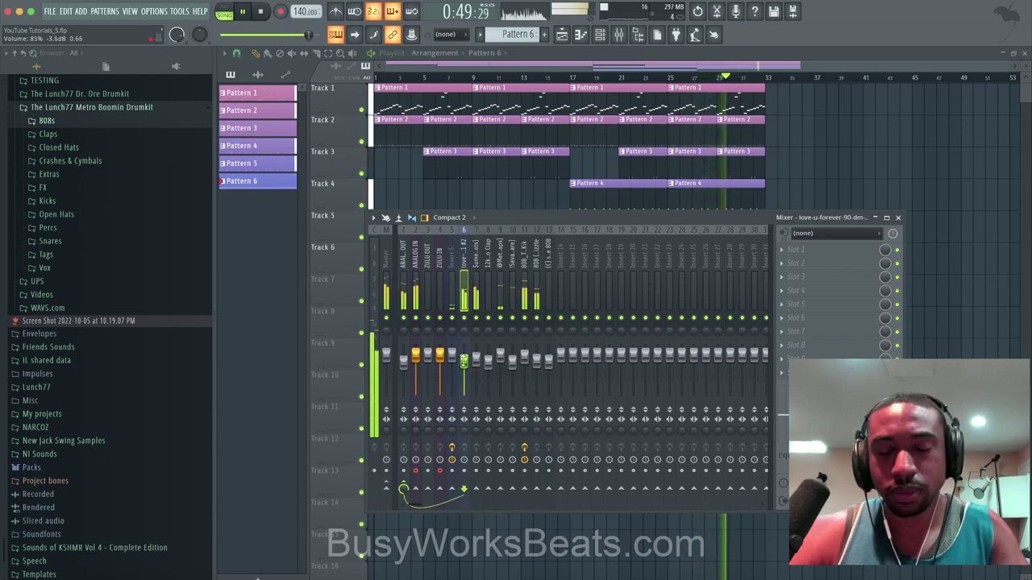
{"action": "left_click", "coordinate": [452, 295]}
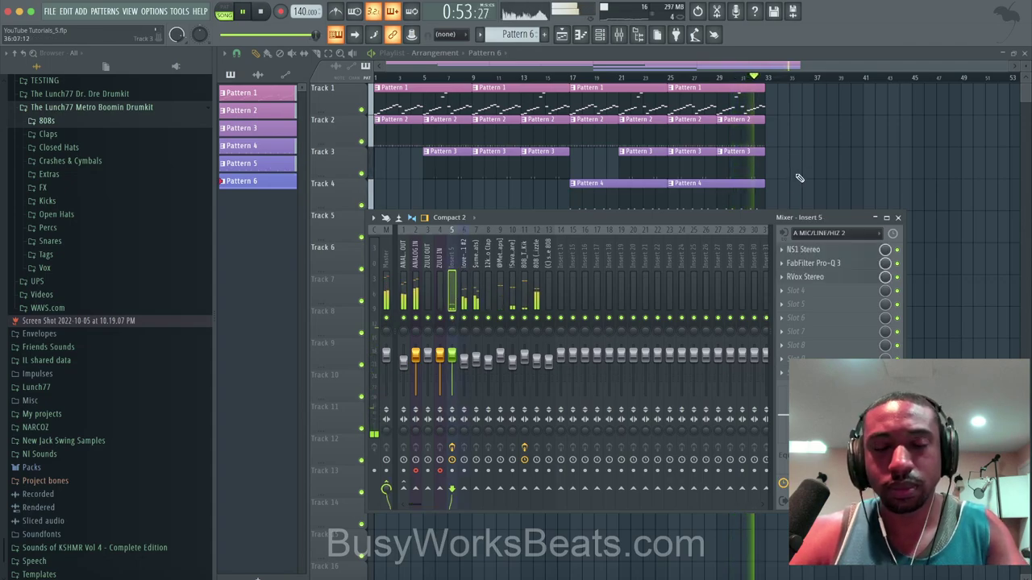
{"action": "key", "text": "F9"}
{"action": "key", "text": "space"}
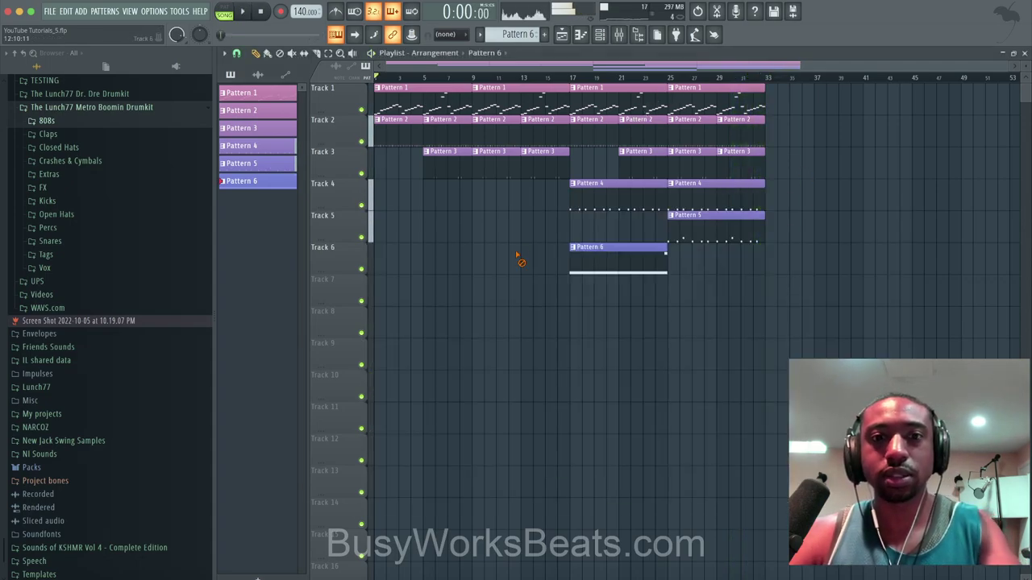